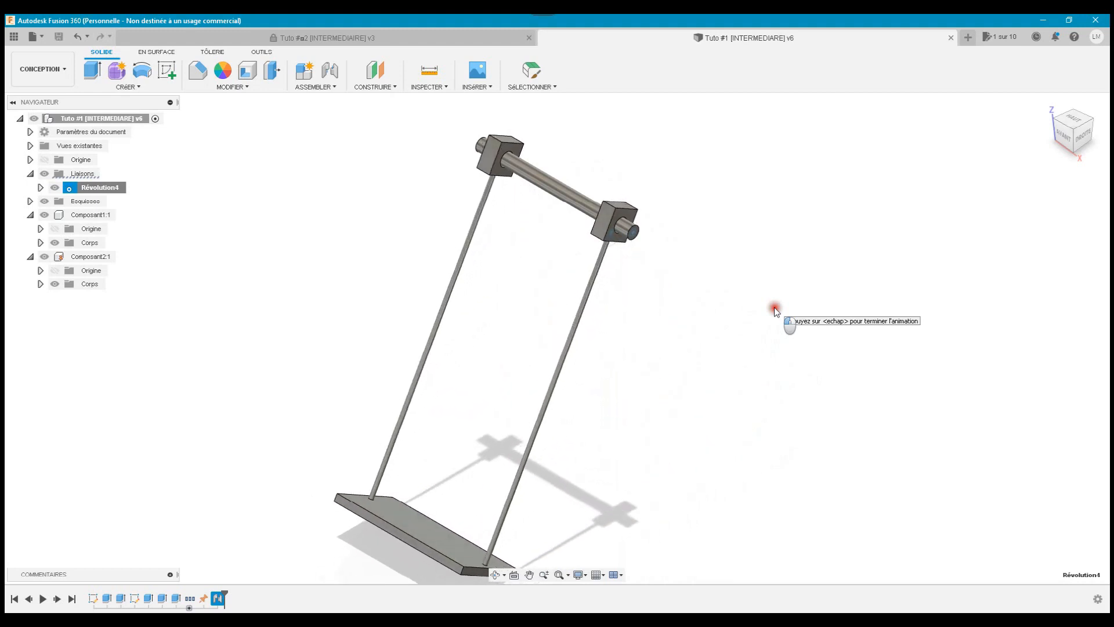
Create a new design and turn on the layout grid
left_click(967, 38)
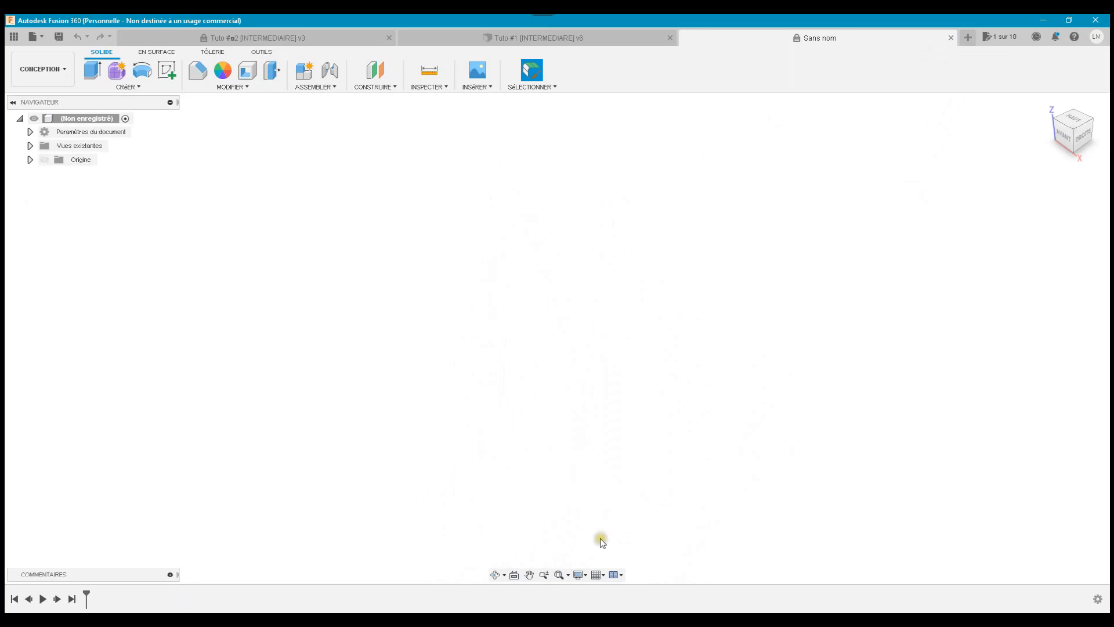
left_click(596, 574)
left_click(596, 504)
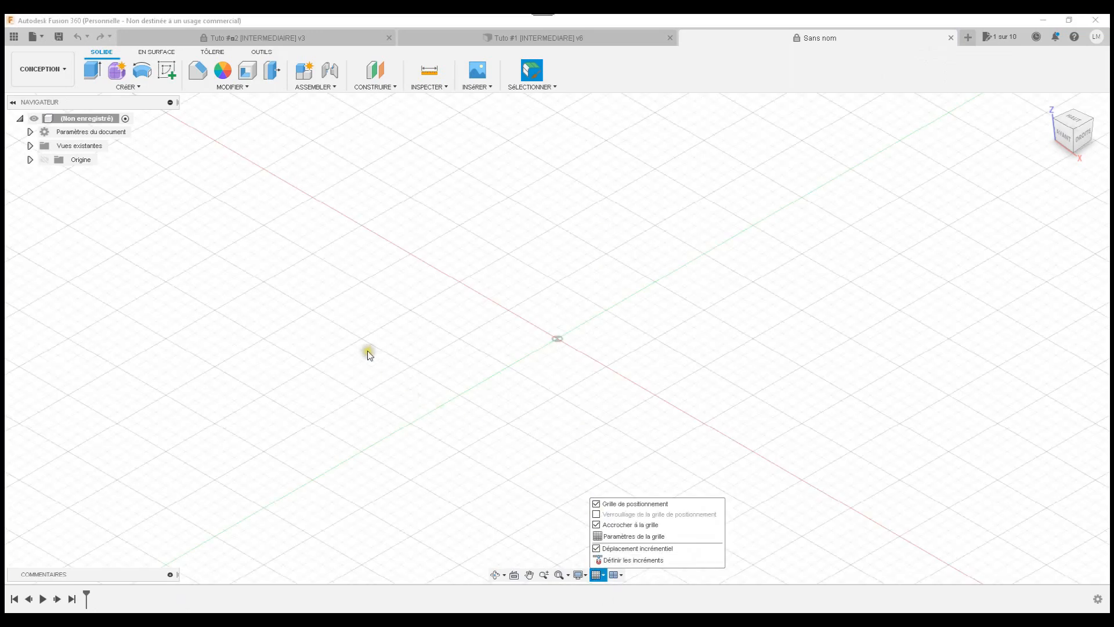
Start a sketch on the horizontal XY plane and draw a center rectangle about 80 by 40 mm on the origin
left_click(165, 73)
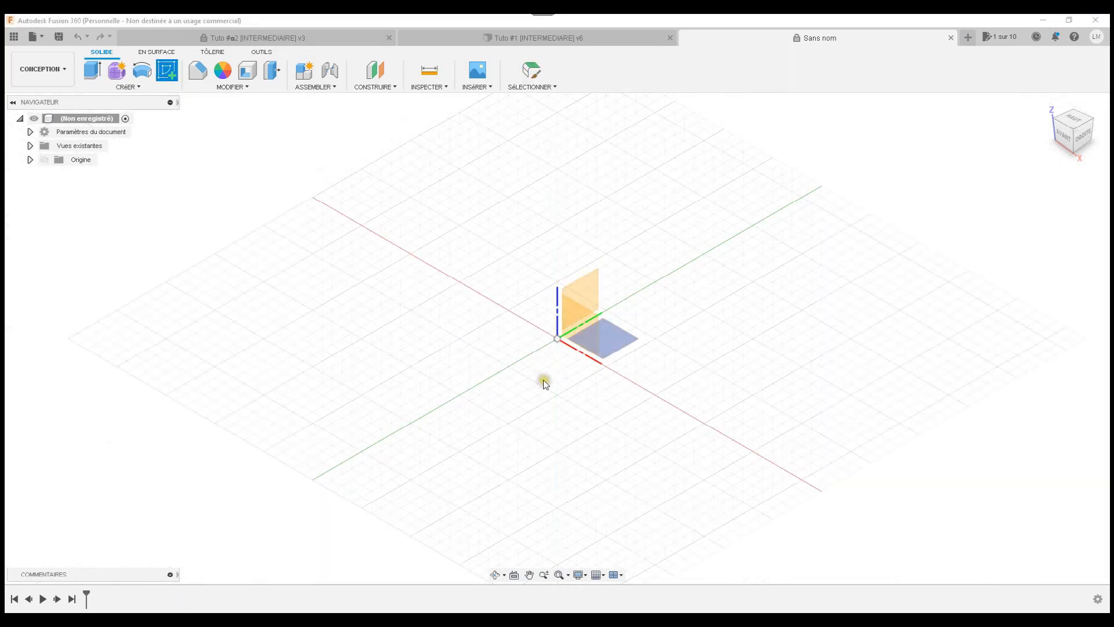
left_click(567, 368)
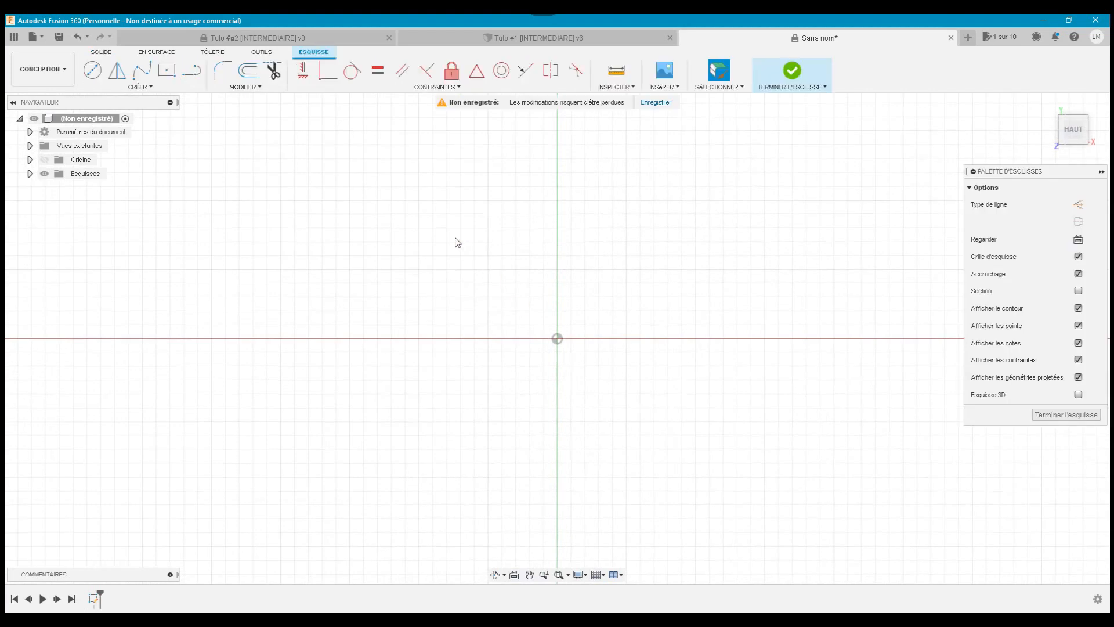
left_click(166, 70)
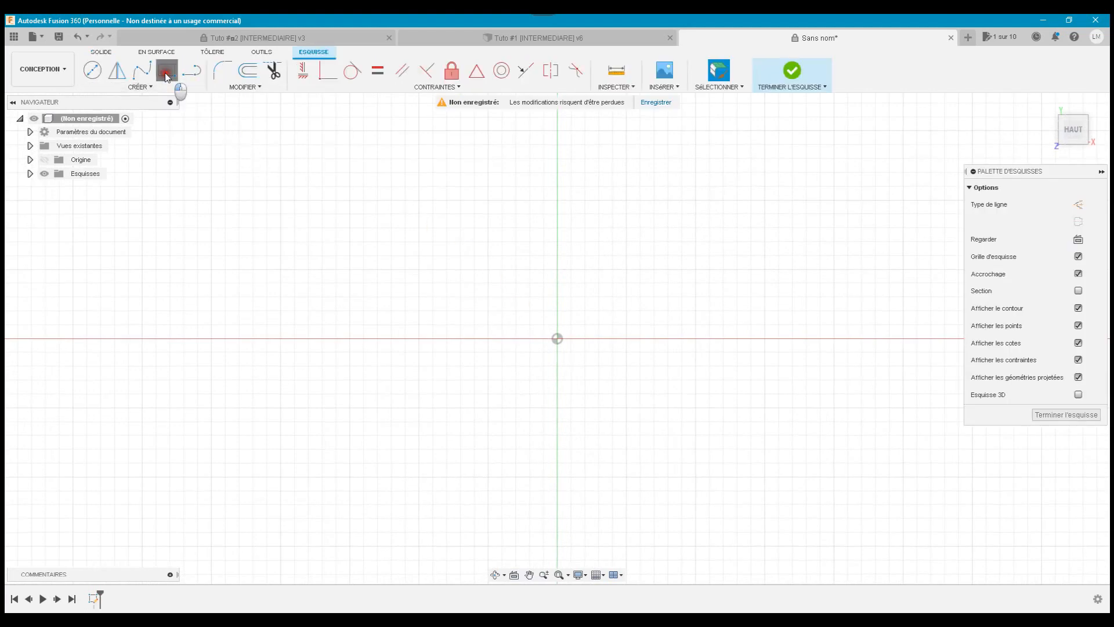
left_click(557, 338)
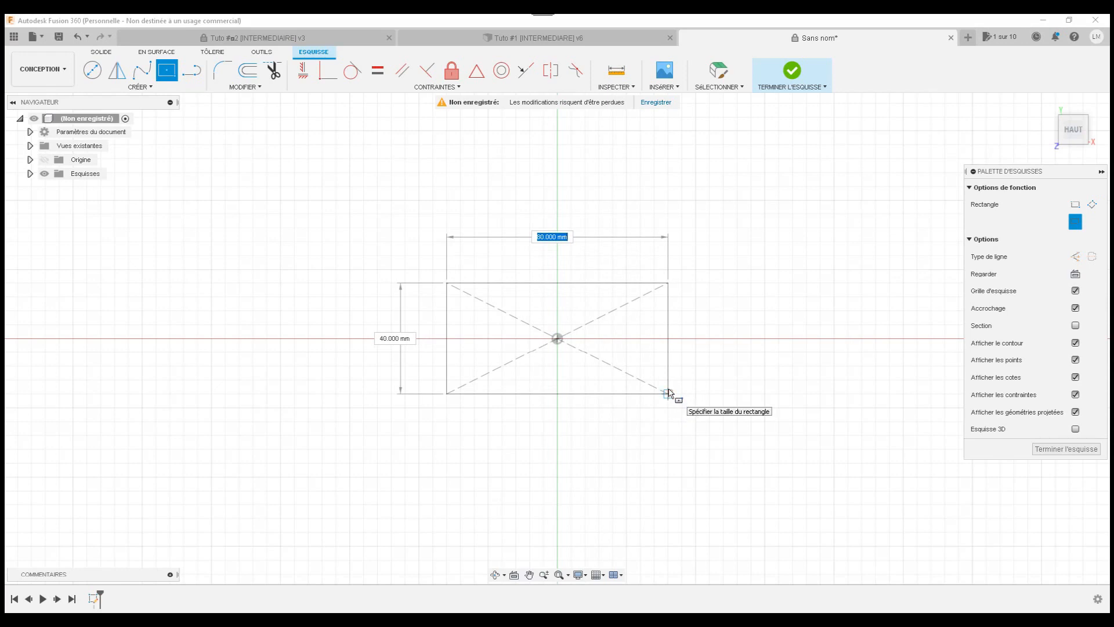
key("Return")
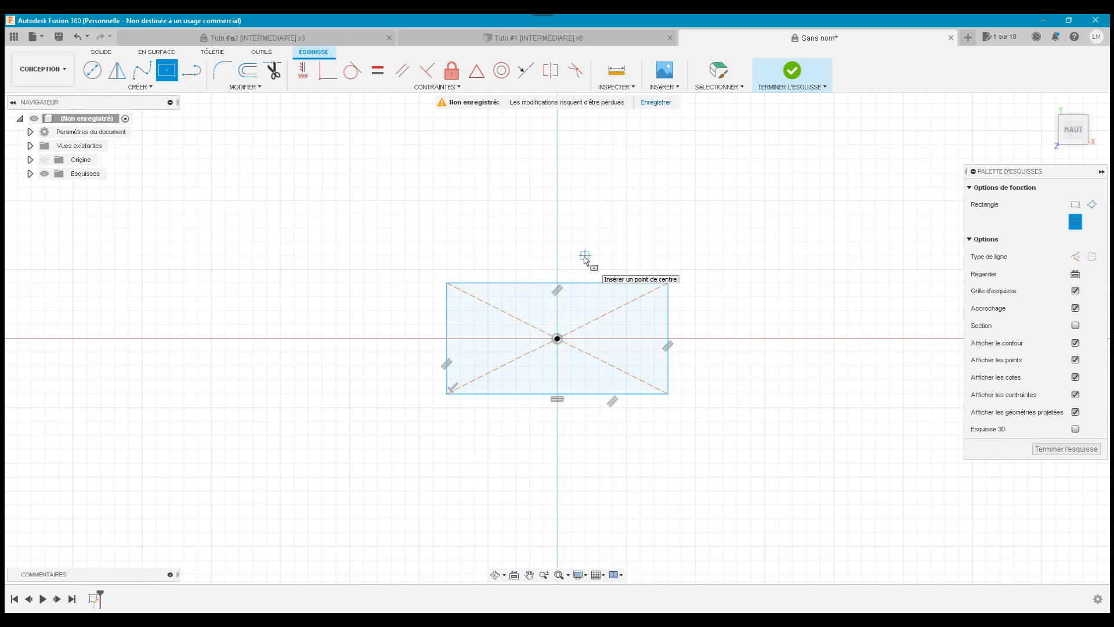
Dimension the rectangle's upper edge and set its length to 100 mm
key("d")
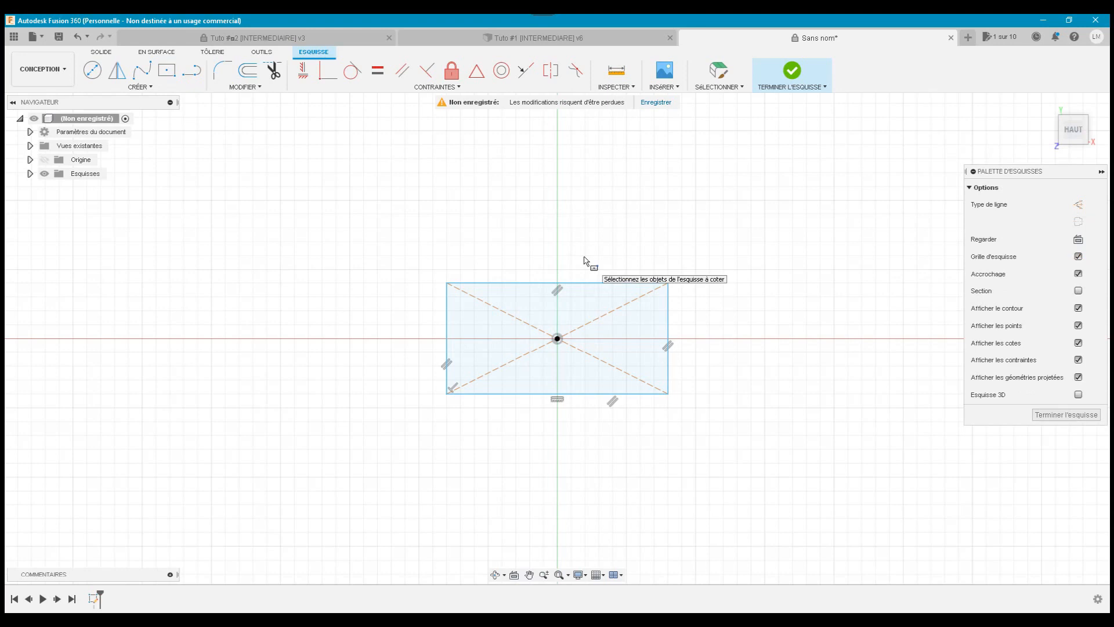
left_click(191, 86)
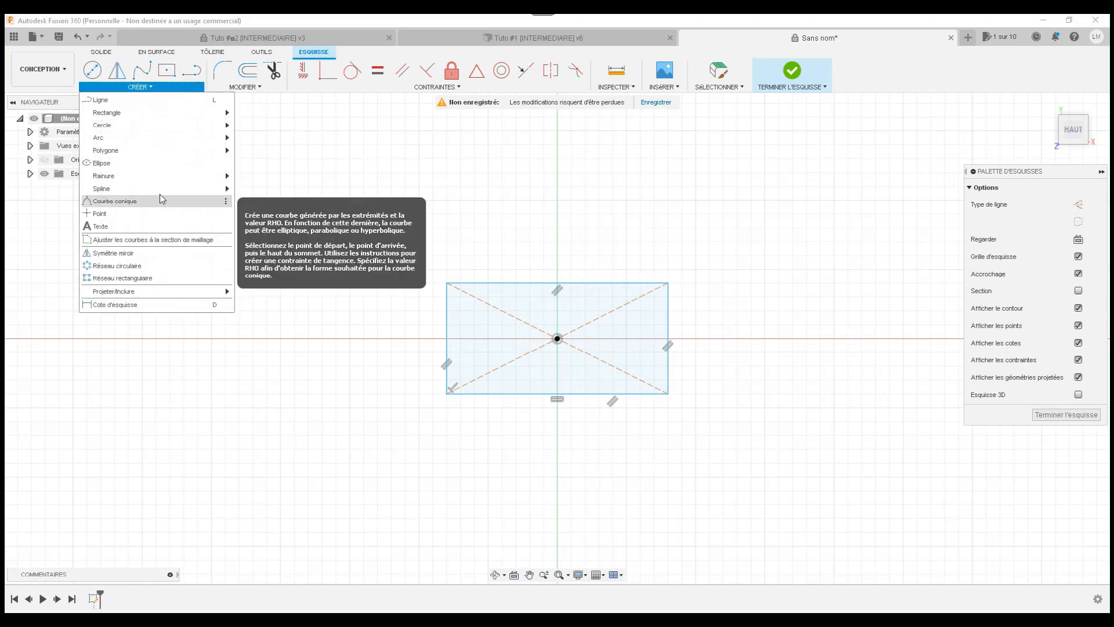
left_click(238, 87)
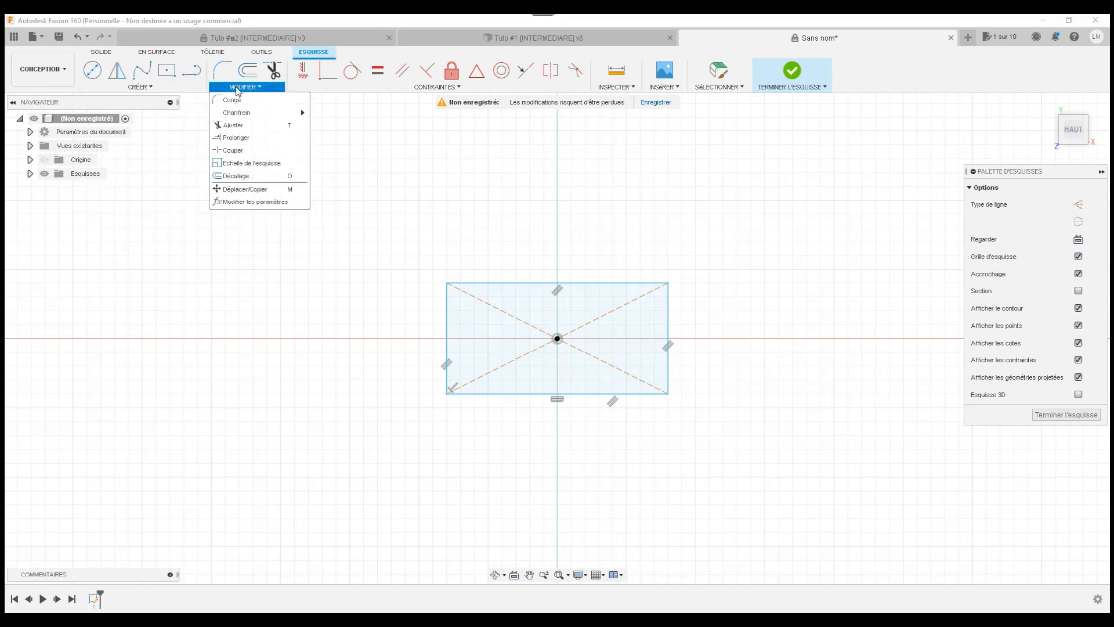
left_click(182, 87)
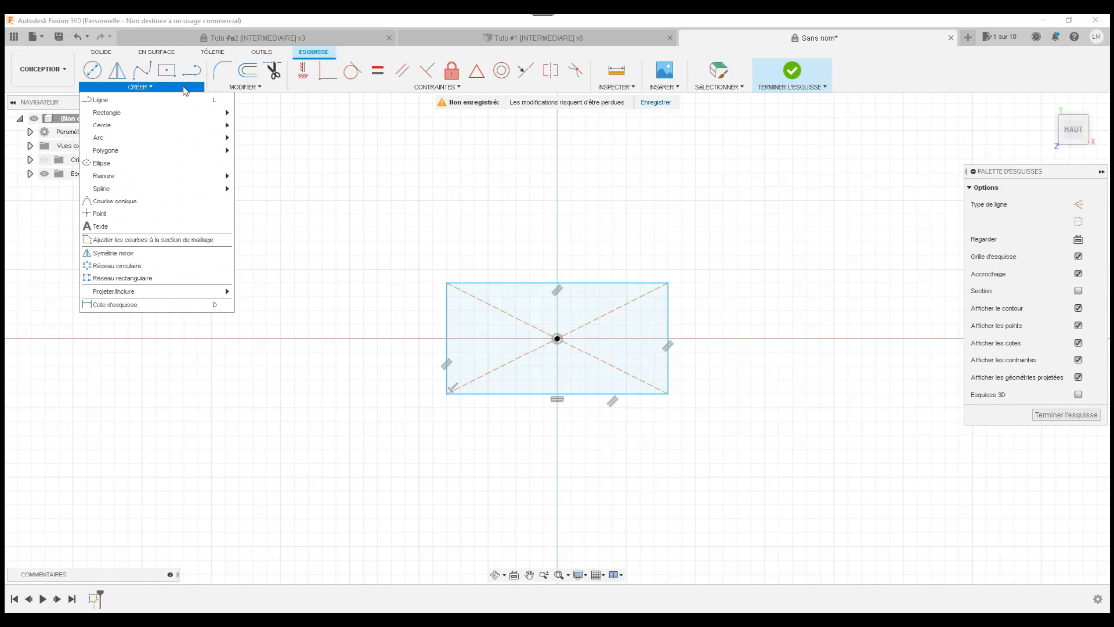
left_click(194, 305)
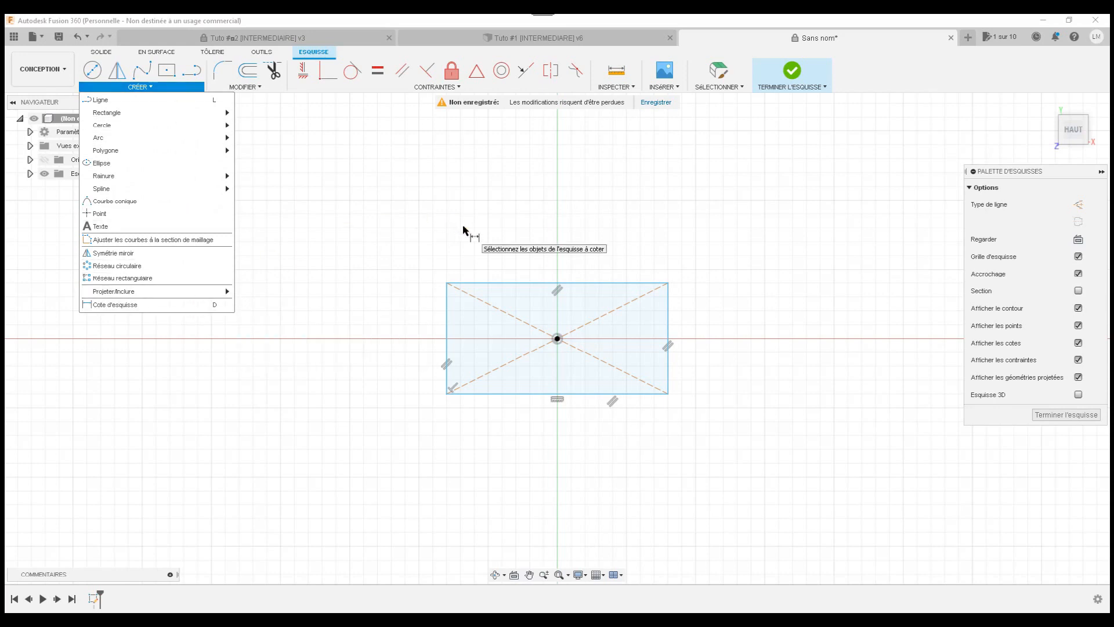
left_click(524, 284)
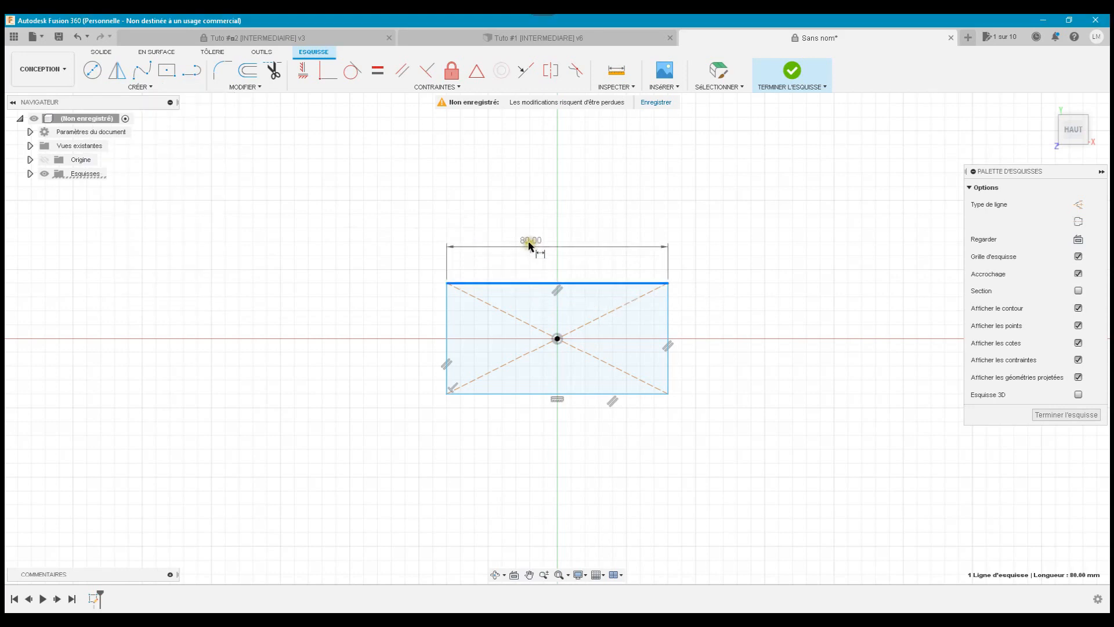
left_click(552, 224)
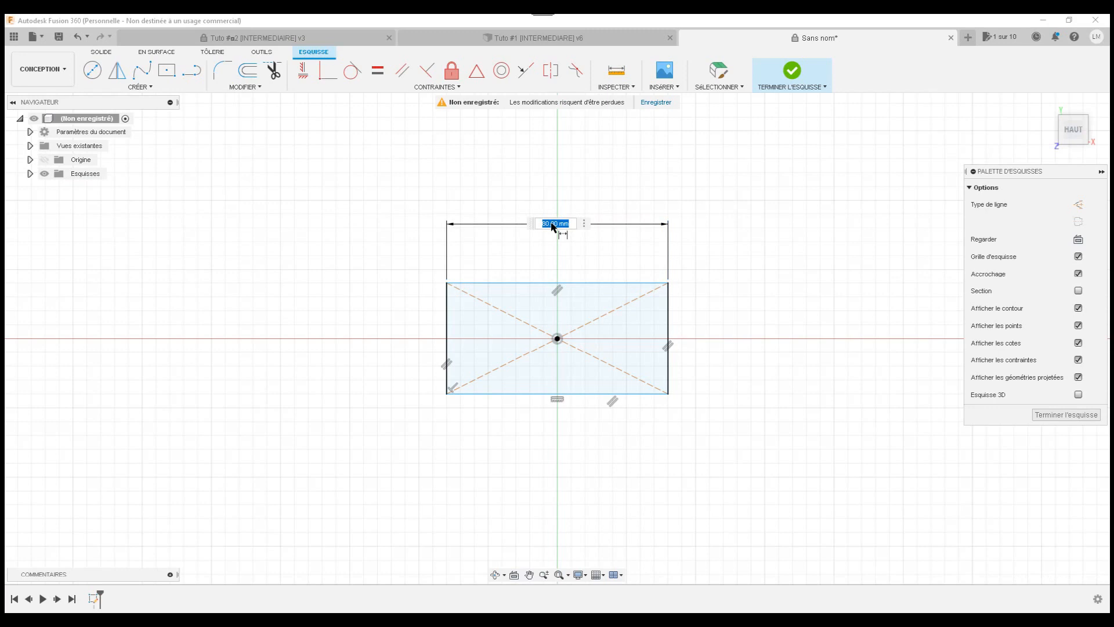
key("Return")
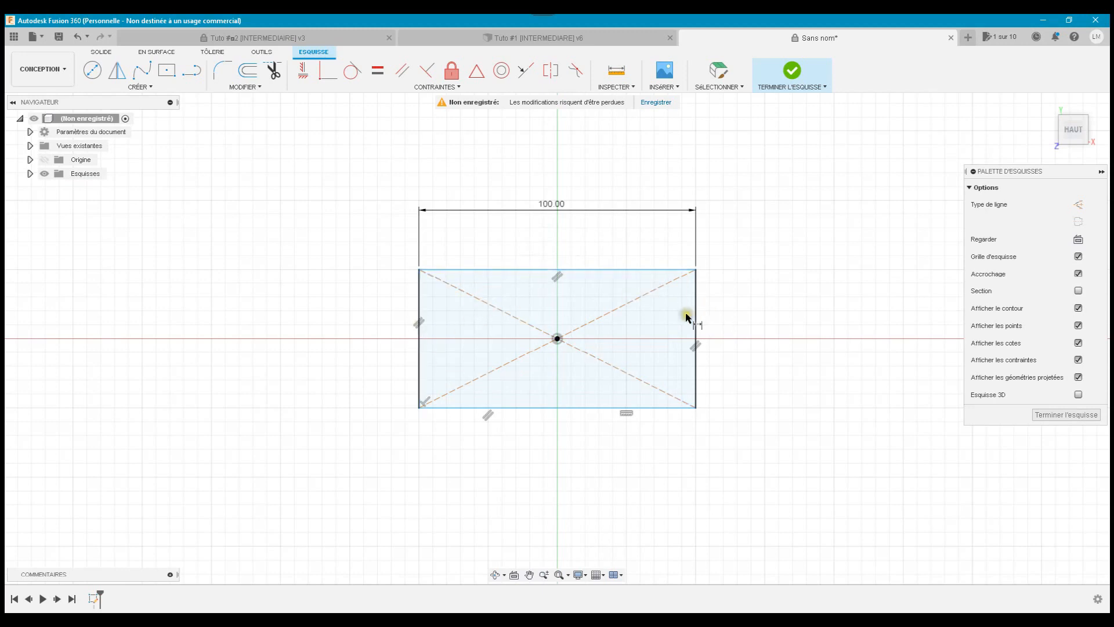
Dimension the rectangle's left edge at 50 mm and exit the dimension command
left_click(418, 350)
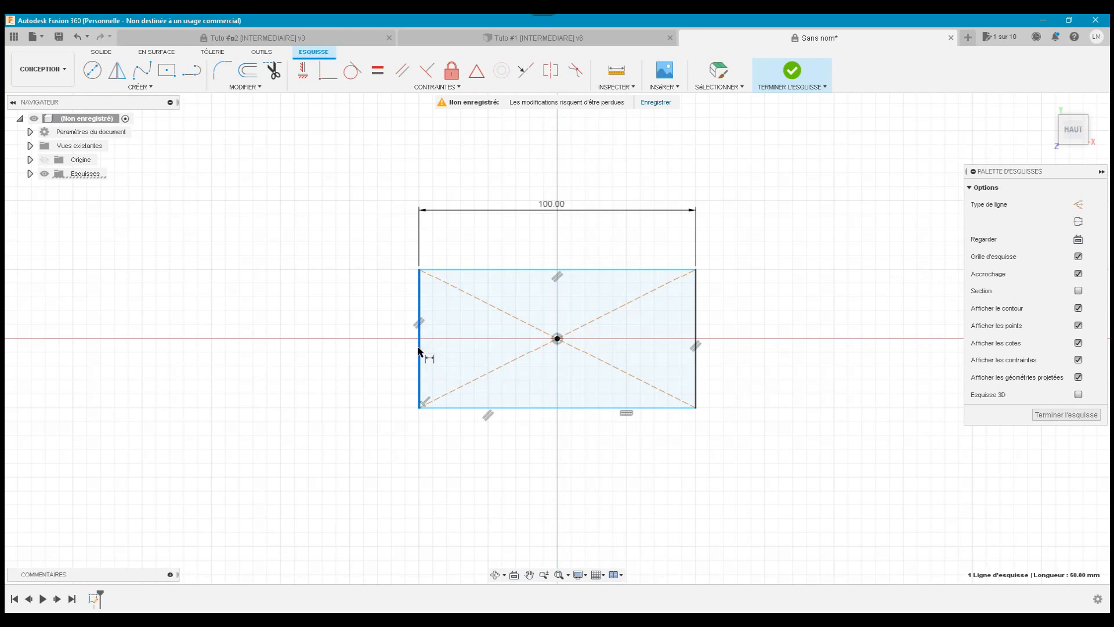
left_click(344, 338)
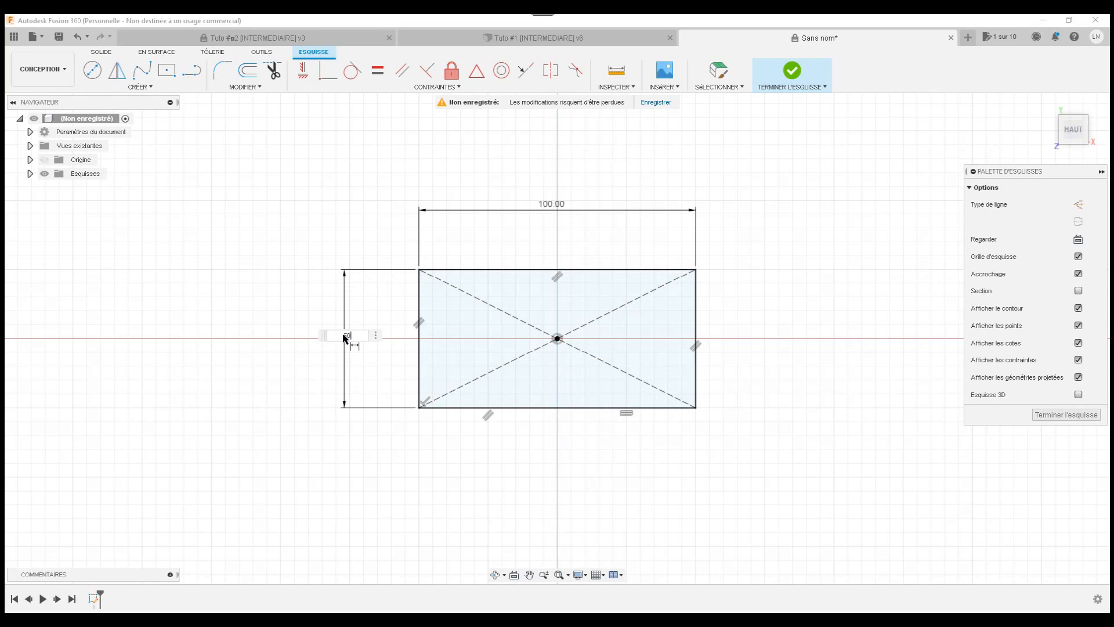
key("Return")
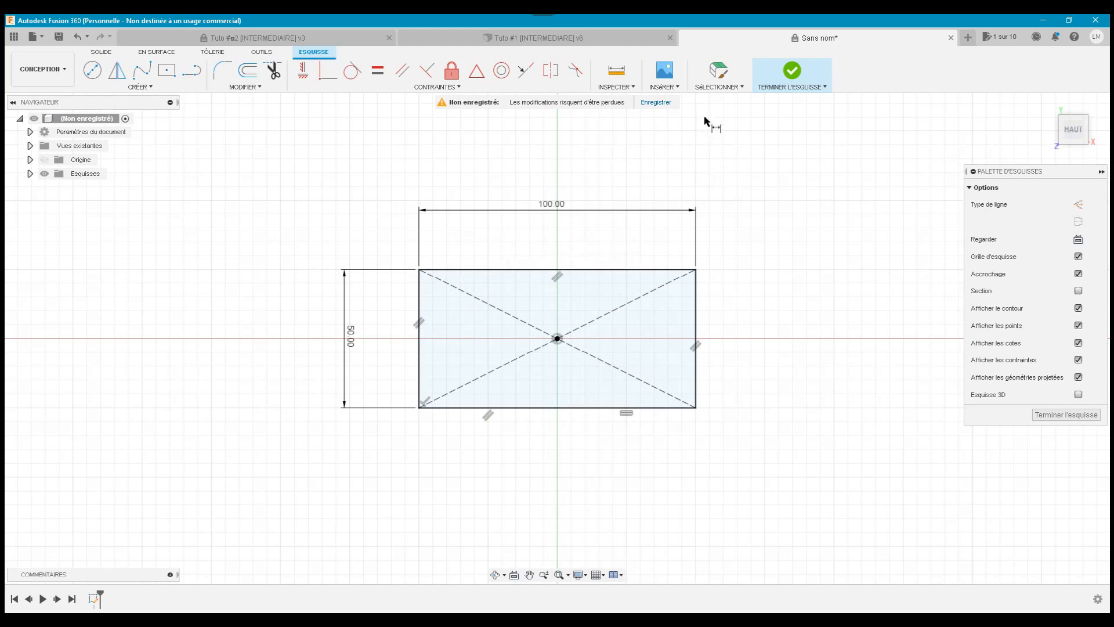
left_click(719, 71)
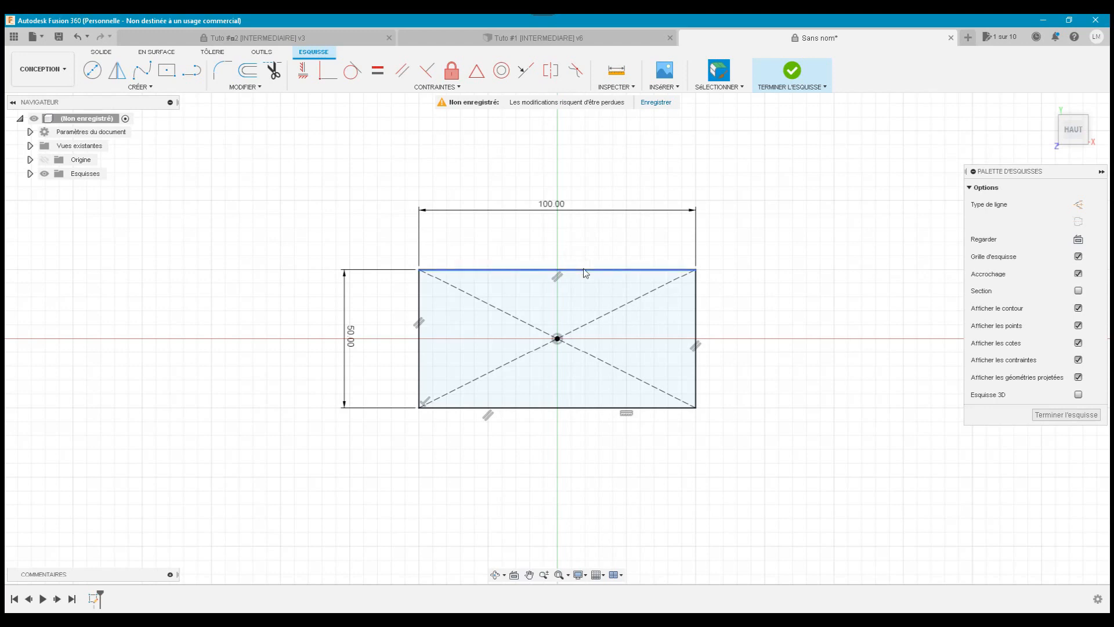
left_click(601, 260)
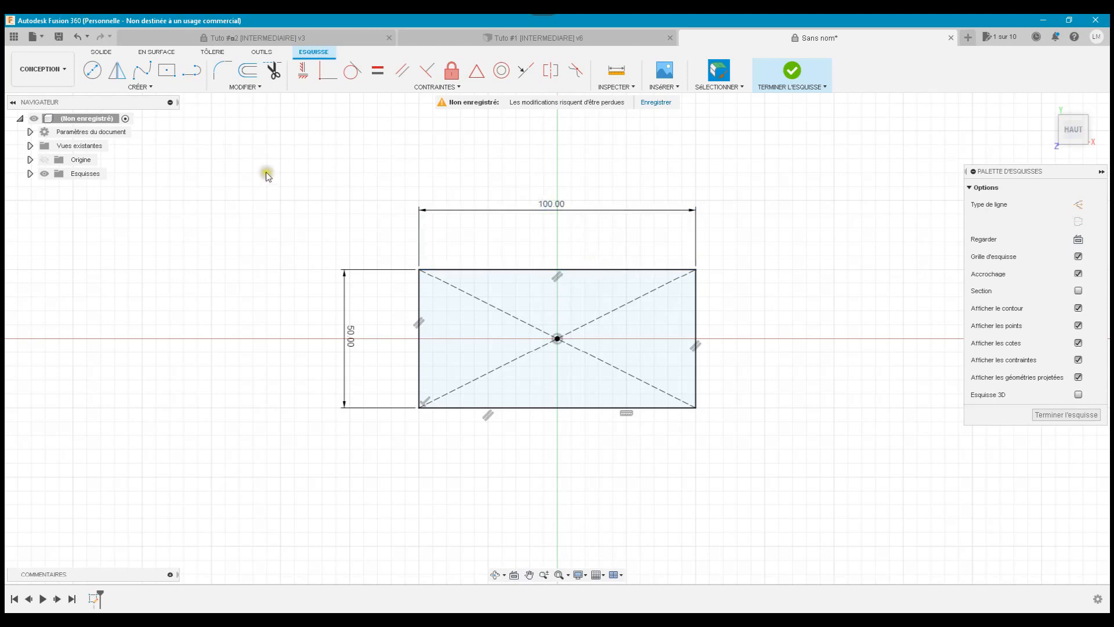
Draw a 3 mm diameter circle on the horizontal axis, just inside the rectangle's left edge
left_click(91, 70)
left_click(433, 338)
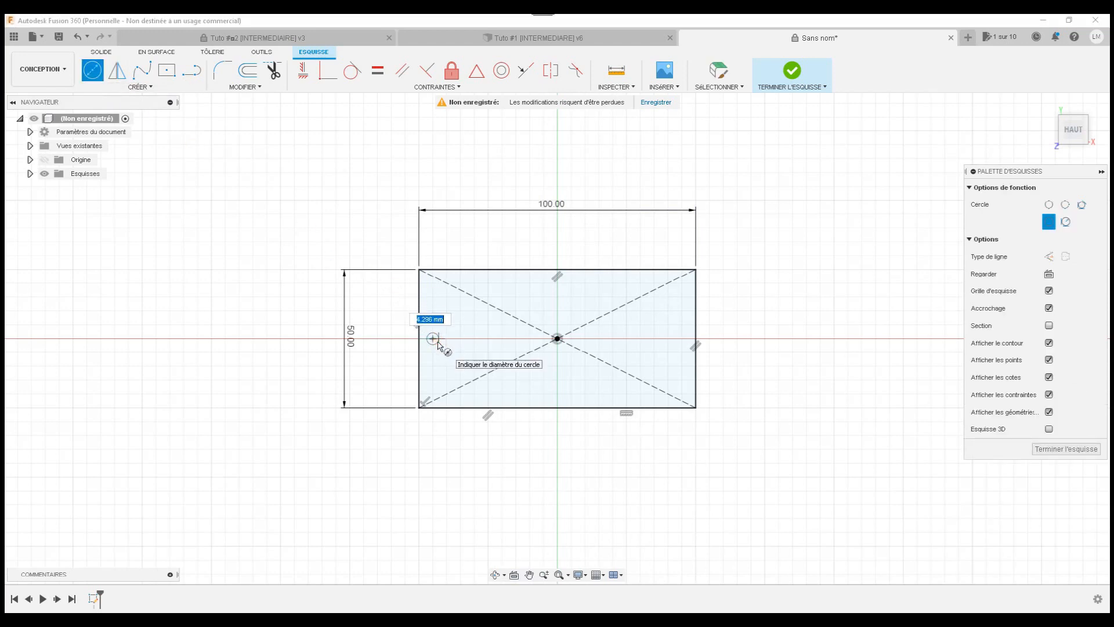
type("3")
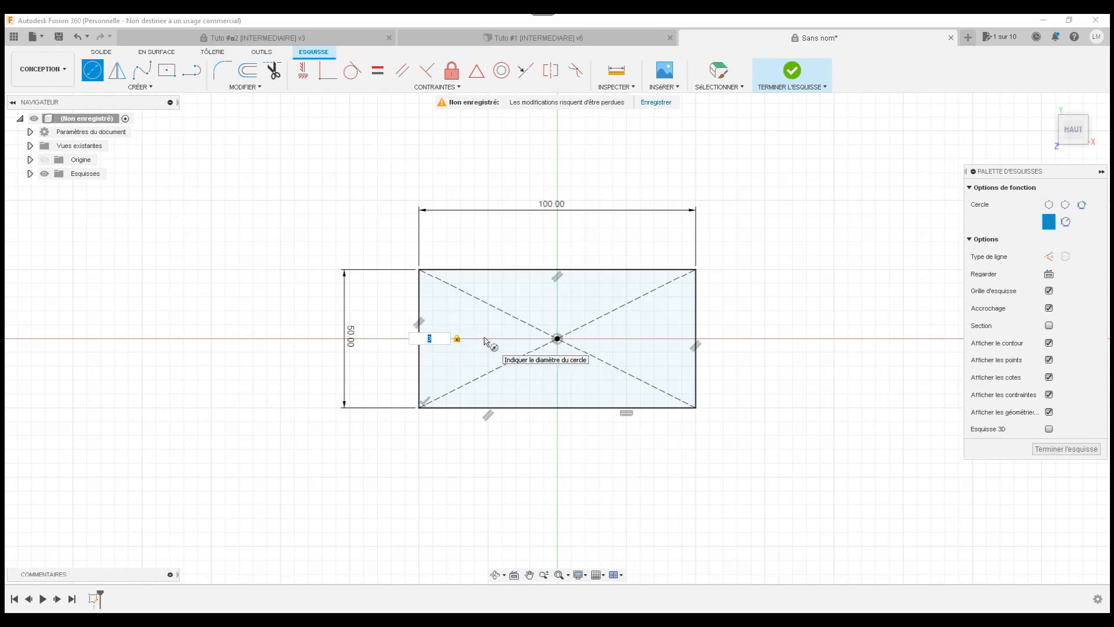
key("Return")
key("Tab")
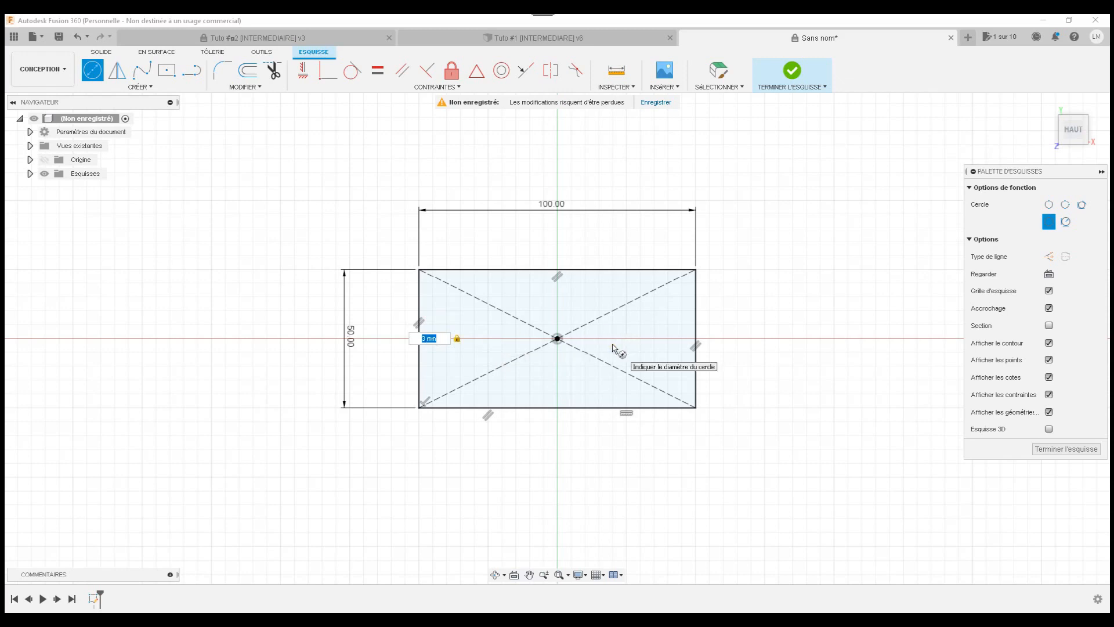
key("Return")
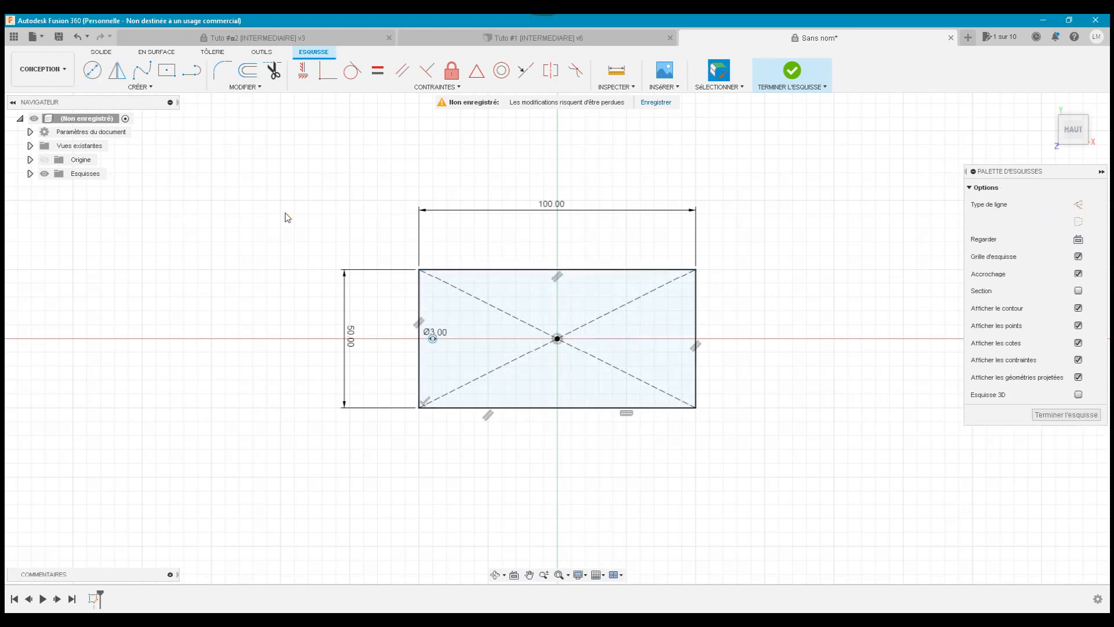
Draw a matching 3 mm diameter circle on the horizontal axis just inside the rectangle's right edge, and finish the sketch
left_click(99, 70)
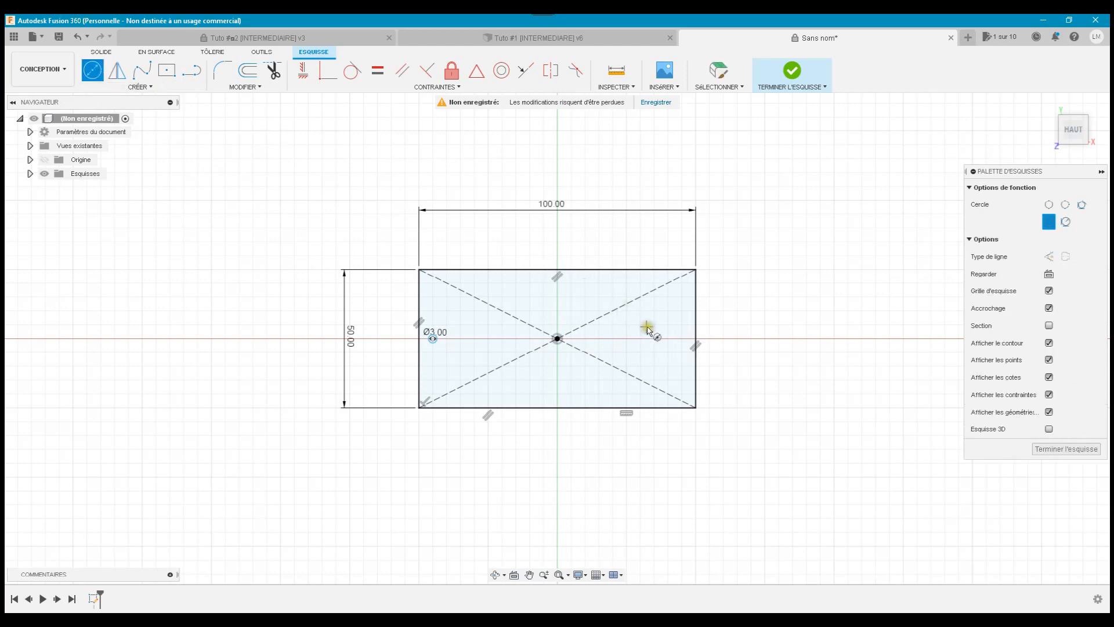
left_click(681, 338)
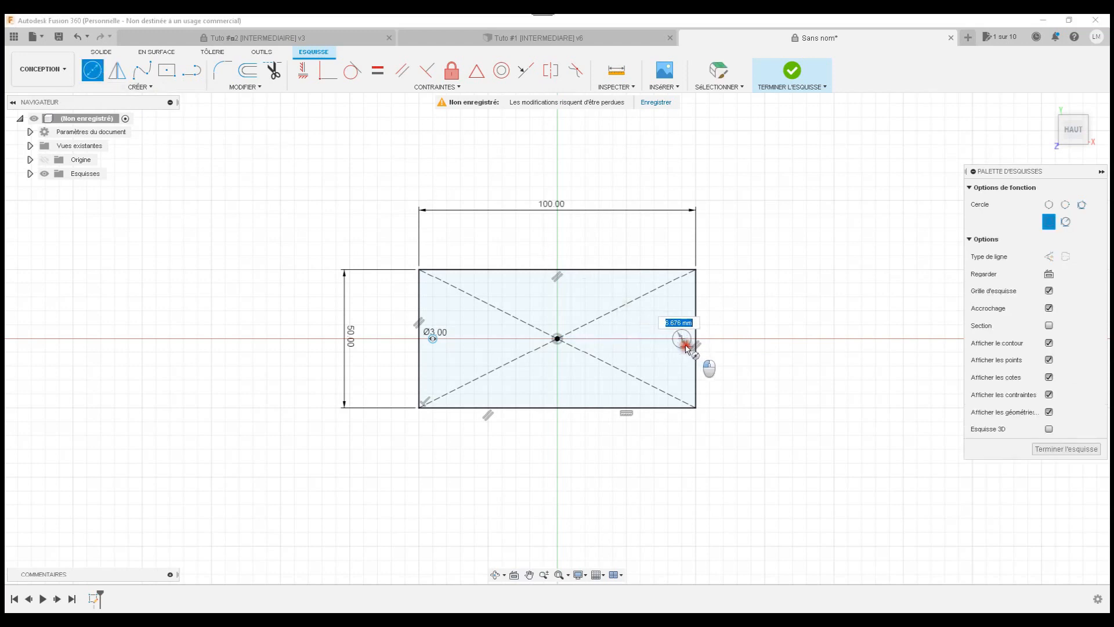
type("3")
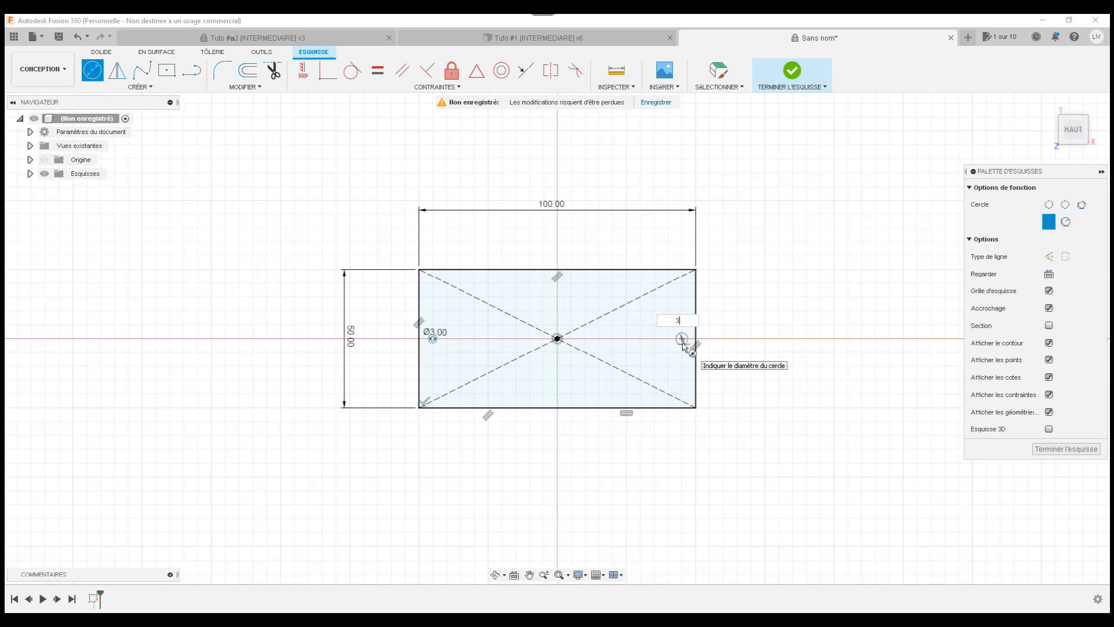
key("Return")
key("Escape")
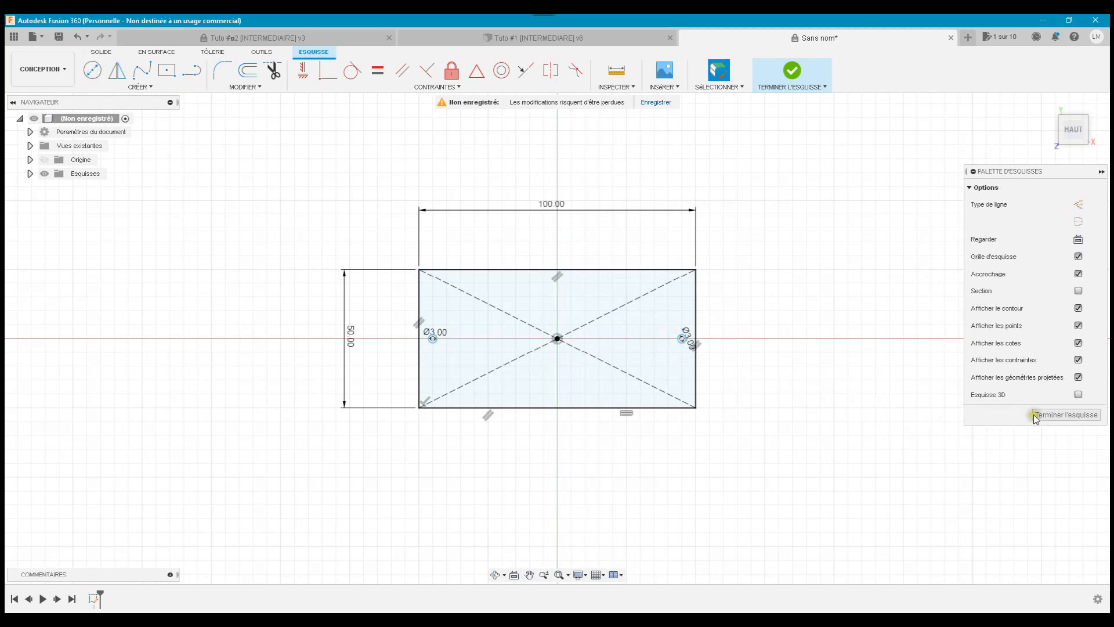
left_click(1056, 415)
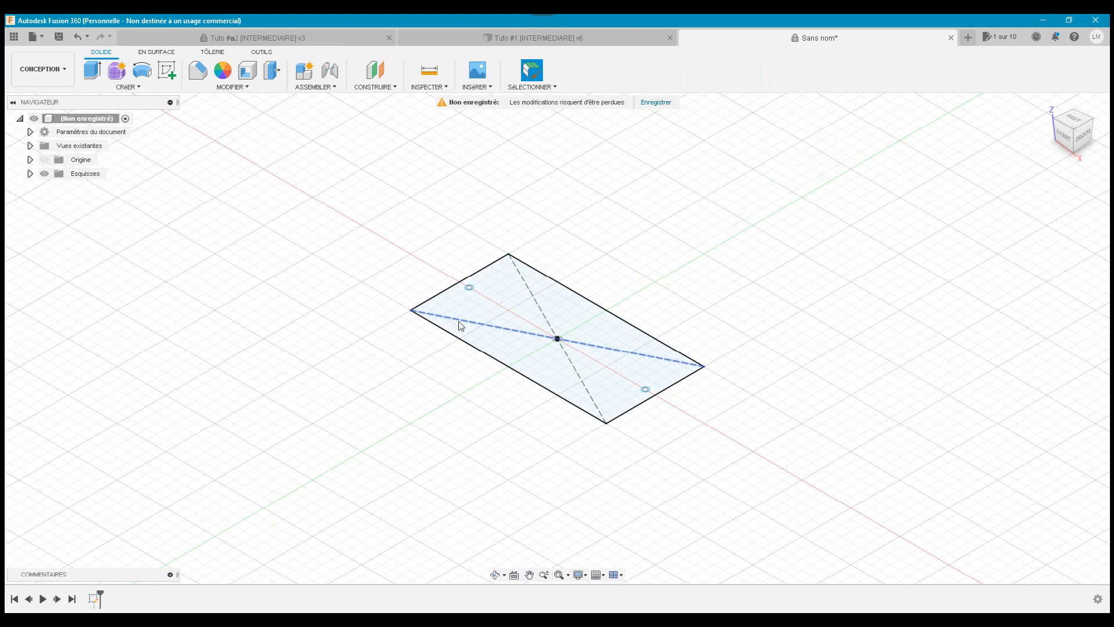
left_click(468, 261)
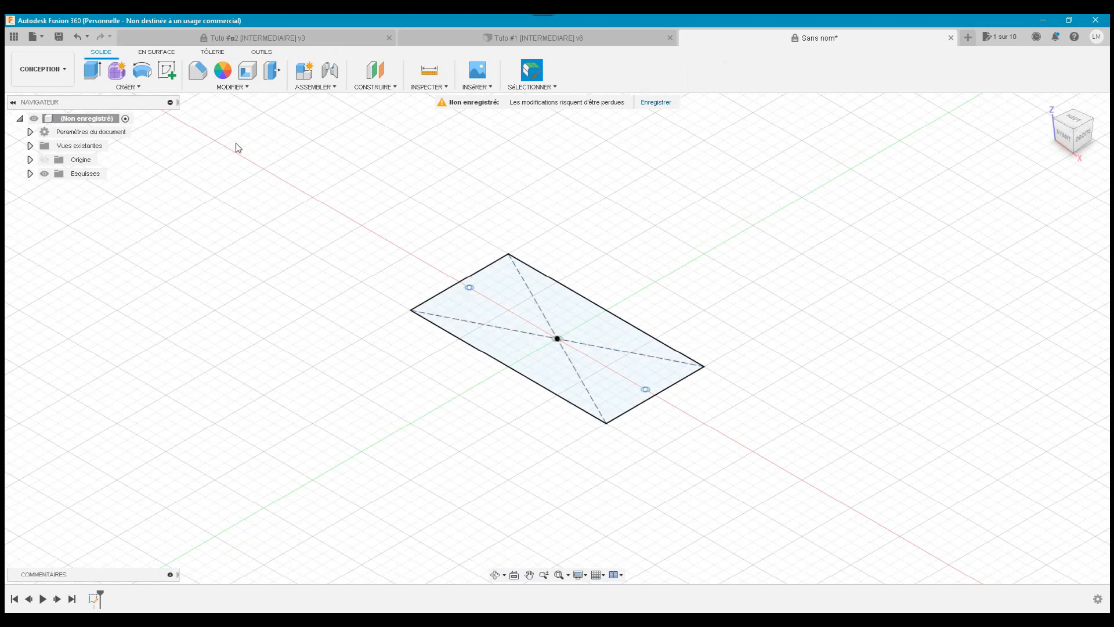
Extrude the rectangular plate profile 5 mm downward as a new body, leaving out the two circles
left_click(91, 79)
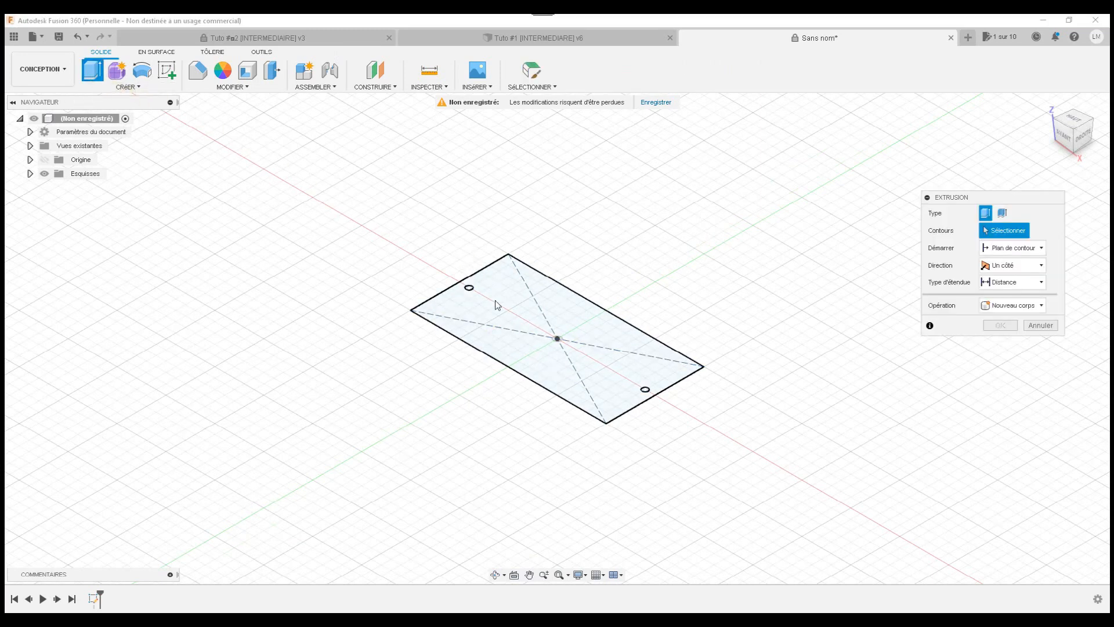
left_click(510, 315)
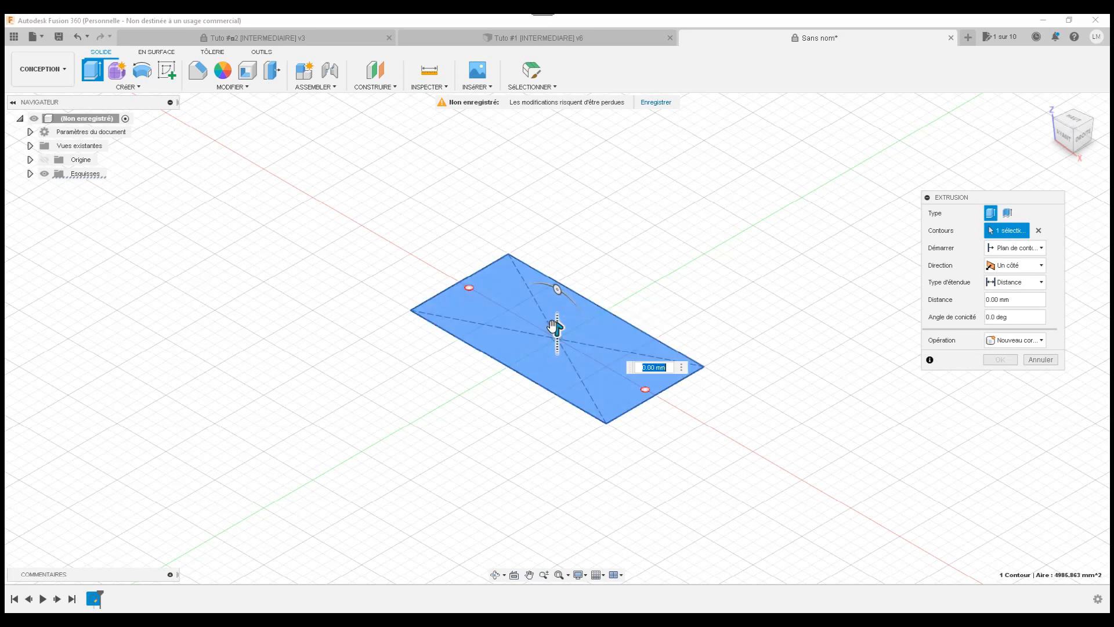
left_click_drag(555, 326, 554, 342)
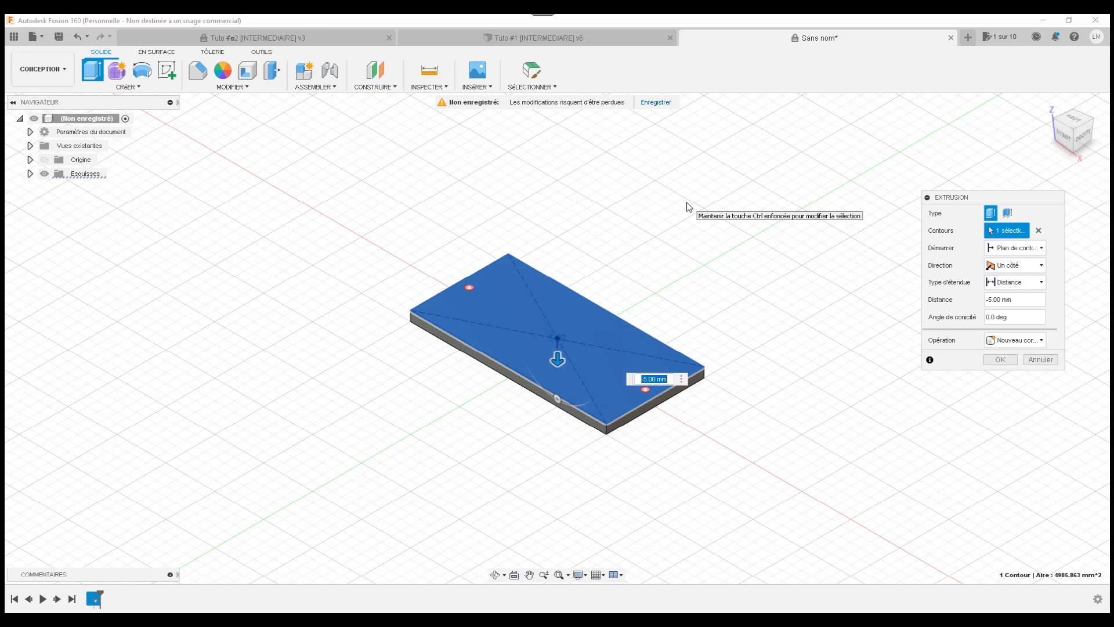
left_click_drag(559, 360, 560, 328)
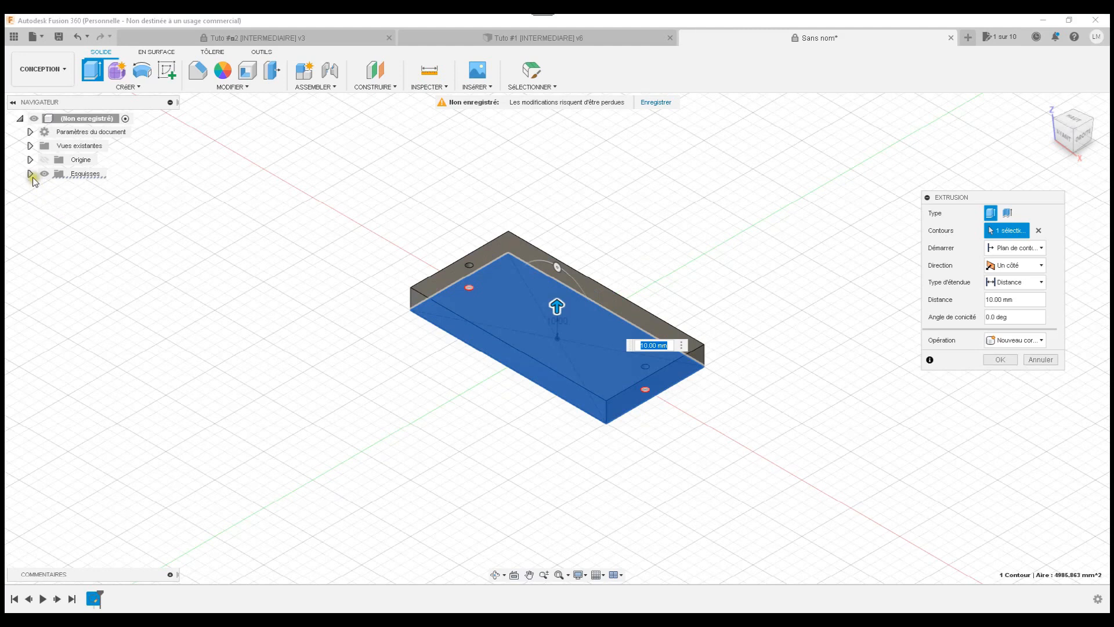
left_click_drag(557, 305, 552, 365)
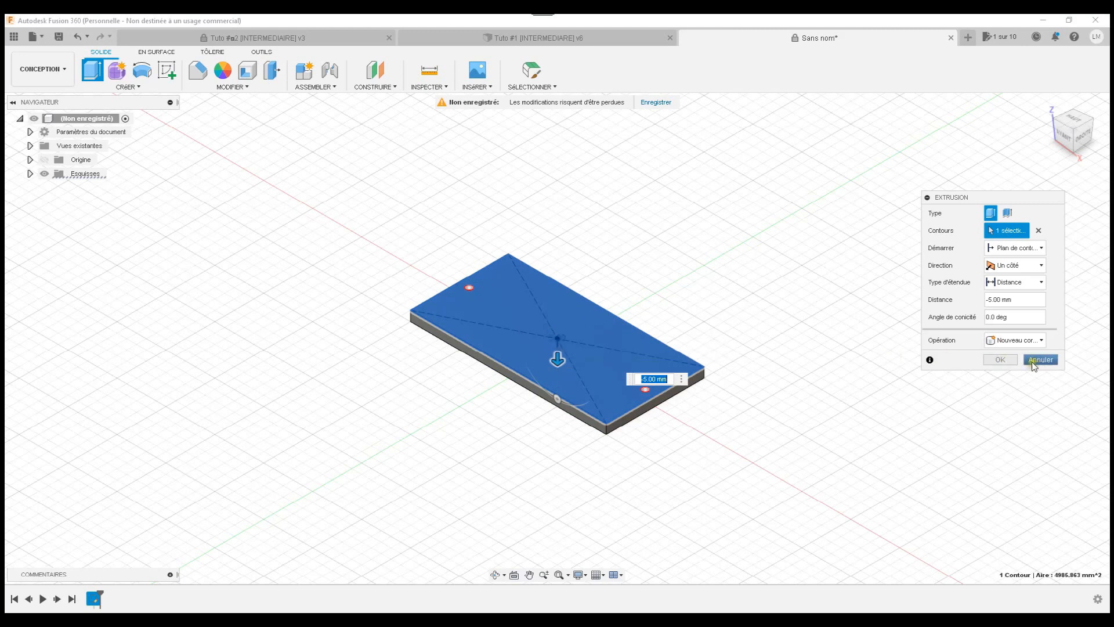
left_click(1000, 359)
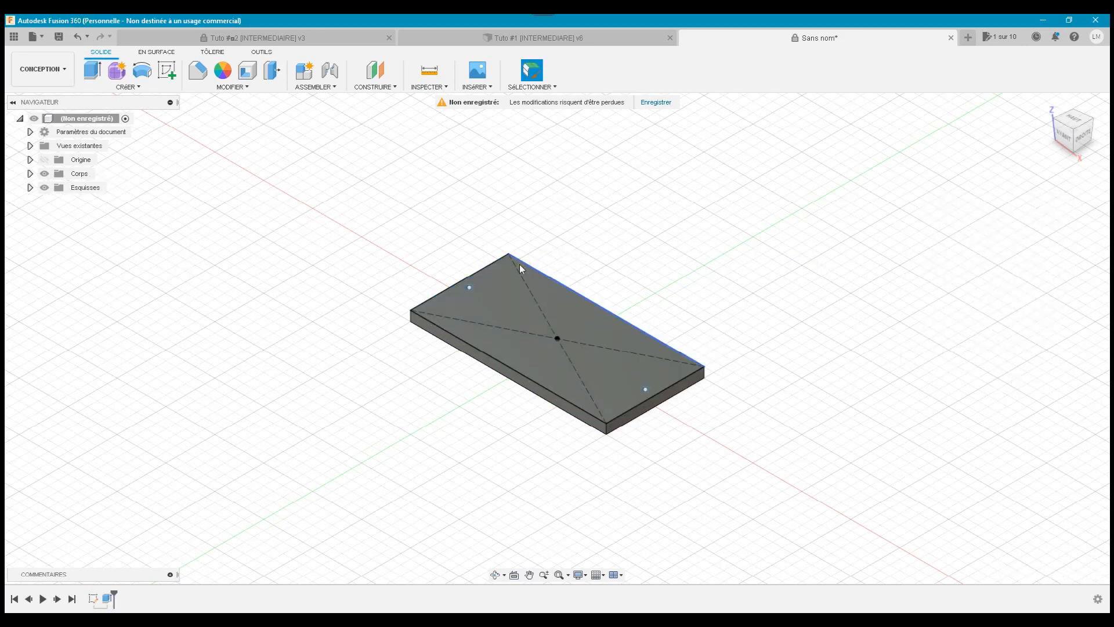
Extrude the two 3 mm circles 200 mm upward as new bodies to form the swing's rods
left_click(91, 69)
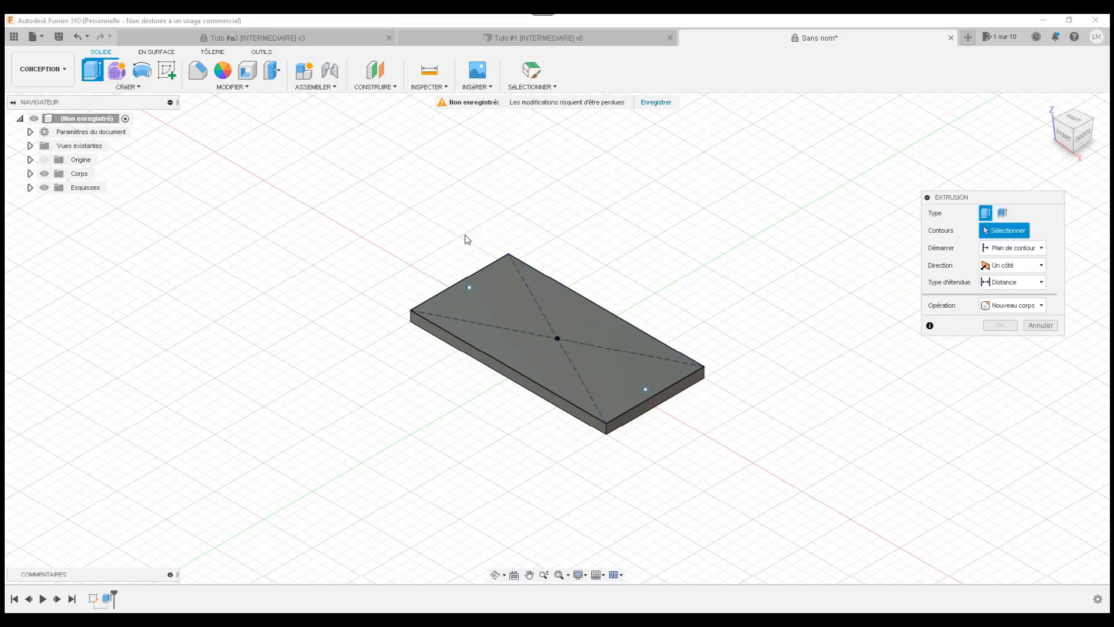
scroll(464, 234, "up", 5)
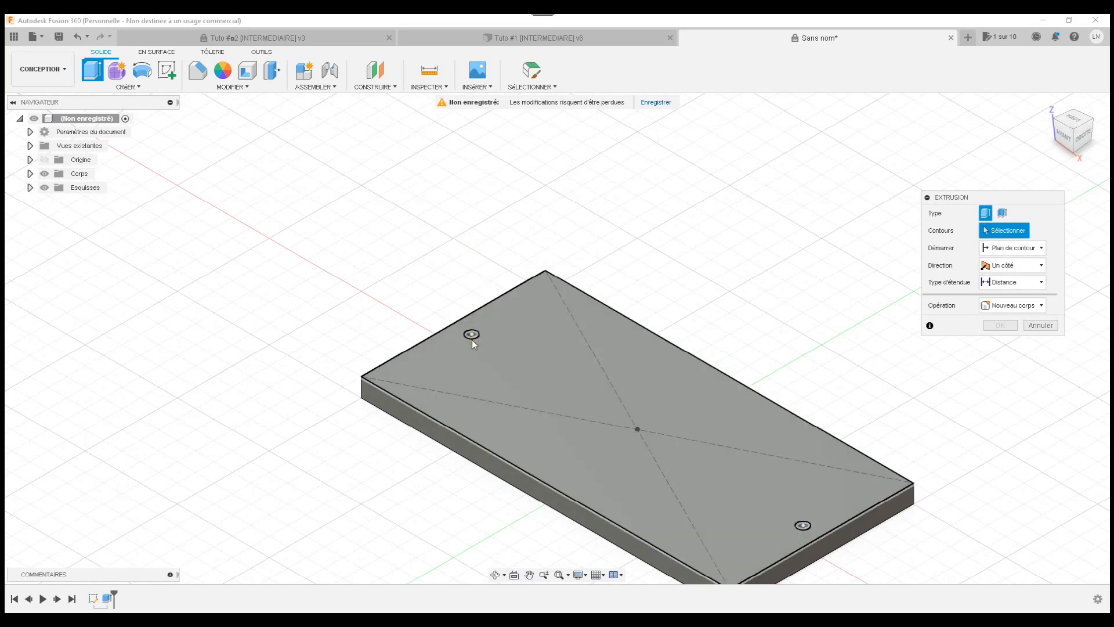
left_click(472, 336)
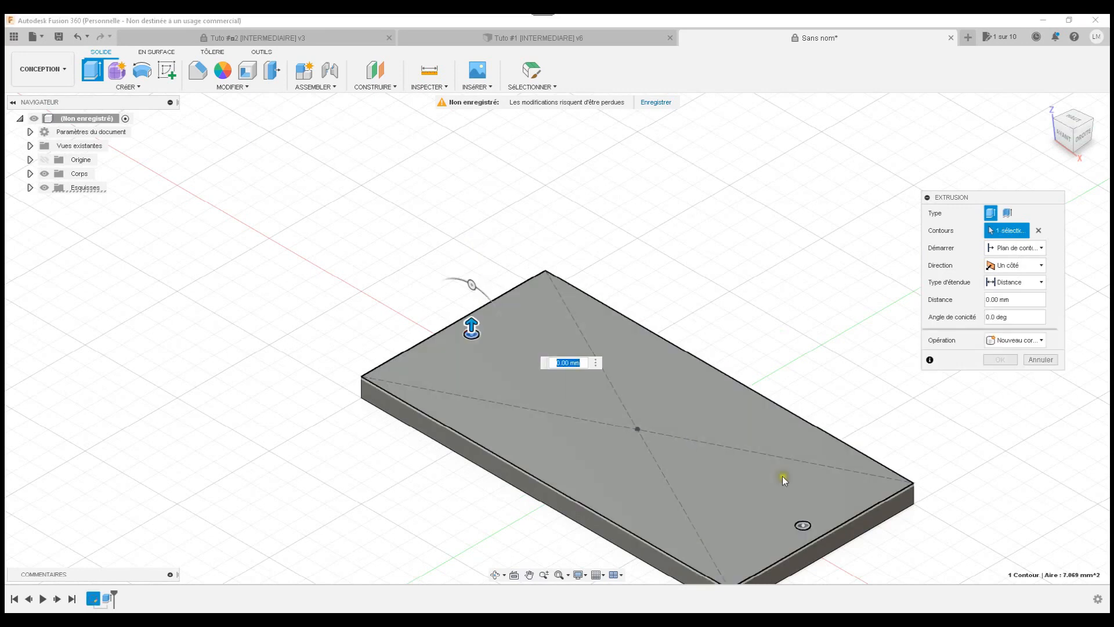
left_click(803, 525)
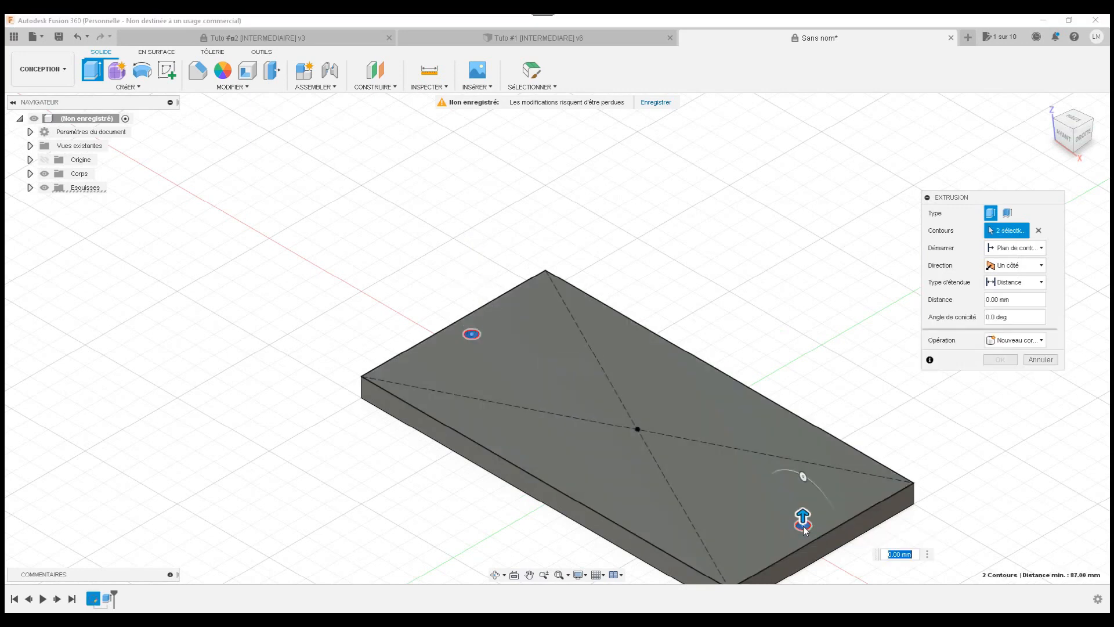
left_click_drag(802, 516, 801, 349)
type("200")
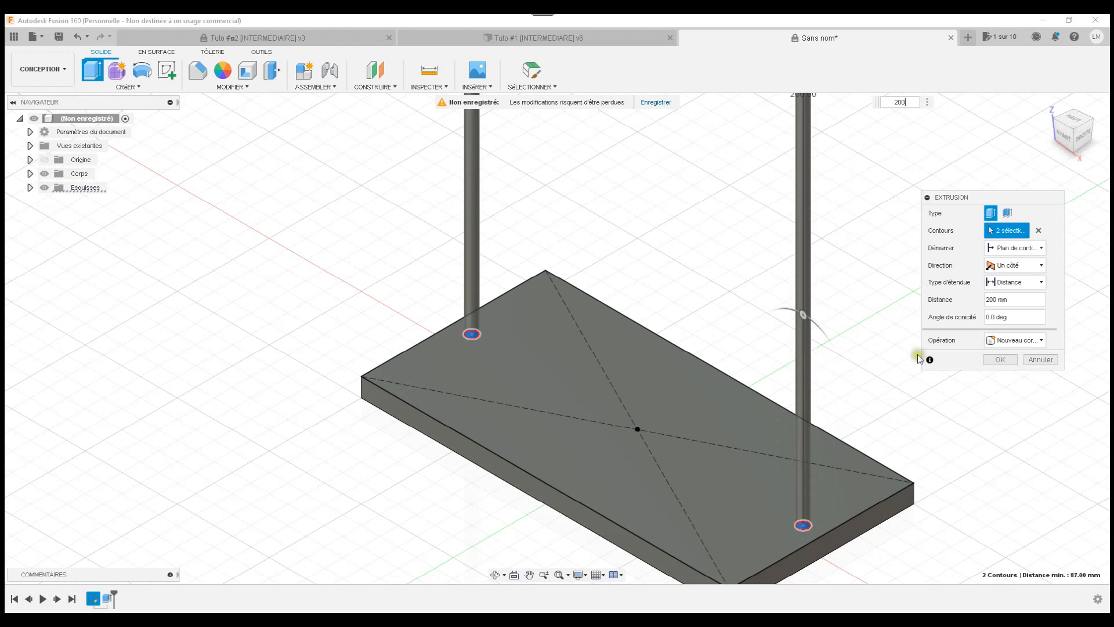
left_click(1003, 360)
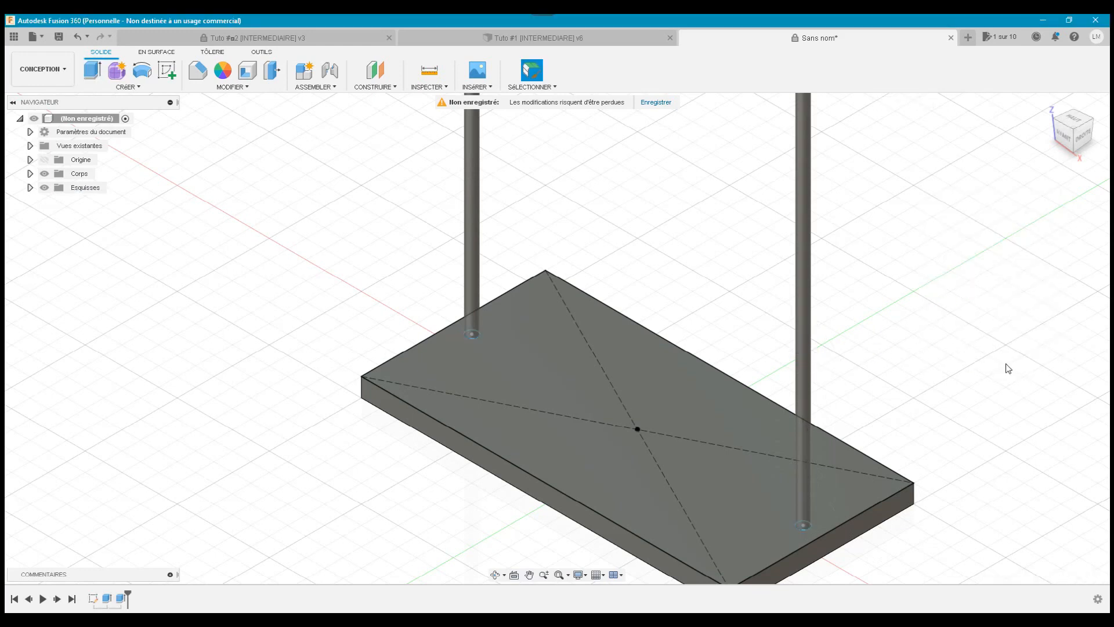
Examine the support blocks and crossbar of the finished swing in the Tuto #1 design, and return to the unsaved design
left_click(1047, 103)
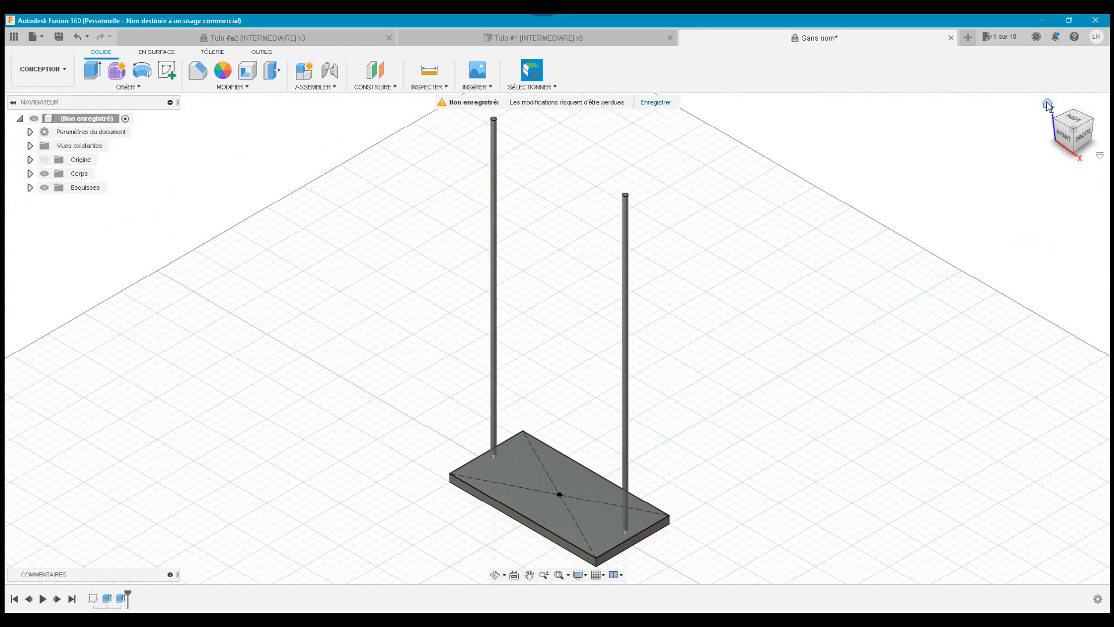
mouse_move(542, 15)
left_click(522, 45)
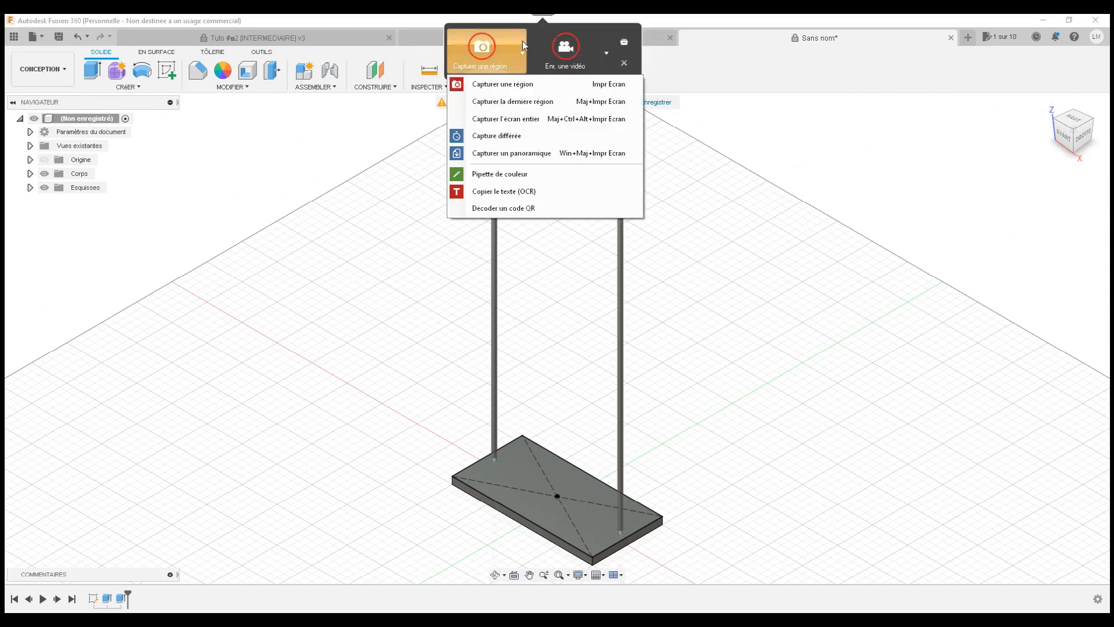
left_click(658, 40)
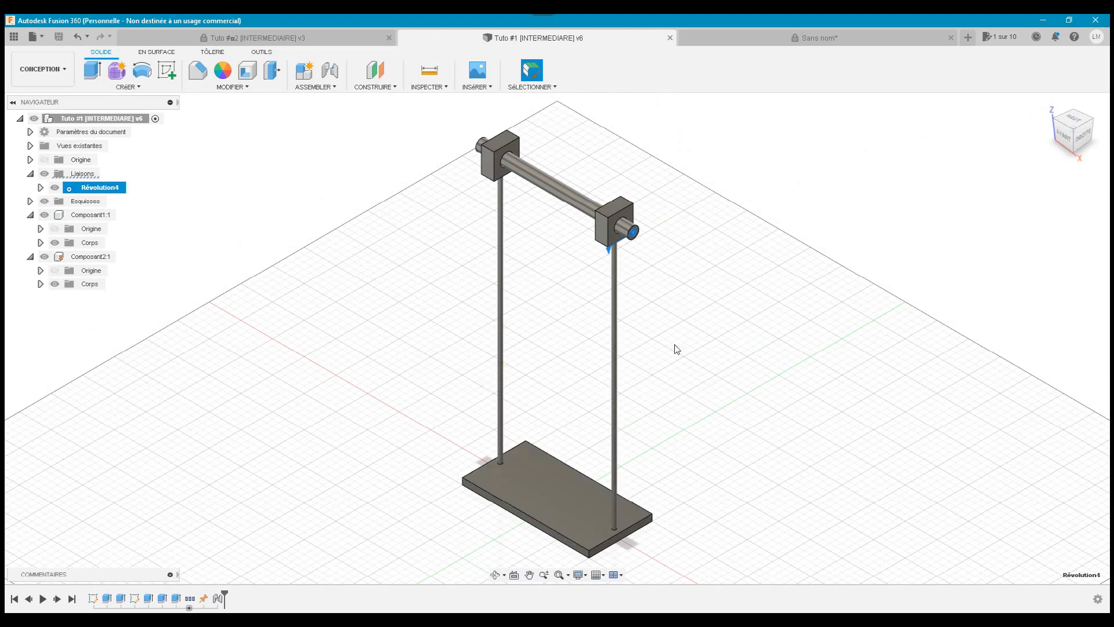
left_click(635, 232)
left_click(738, 122)
left_click(744, 39)
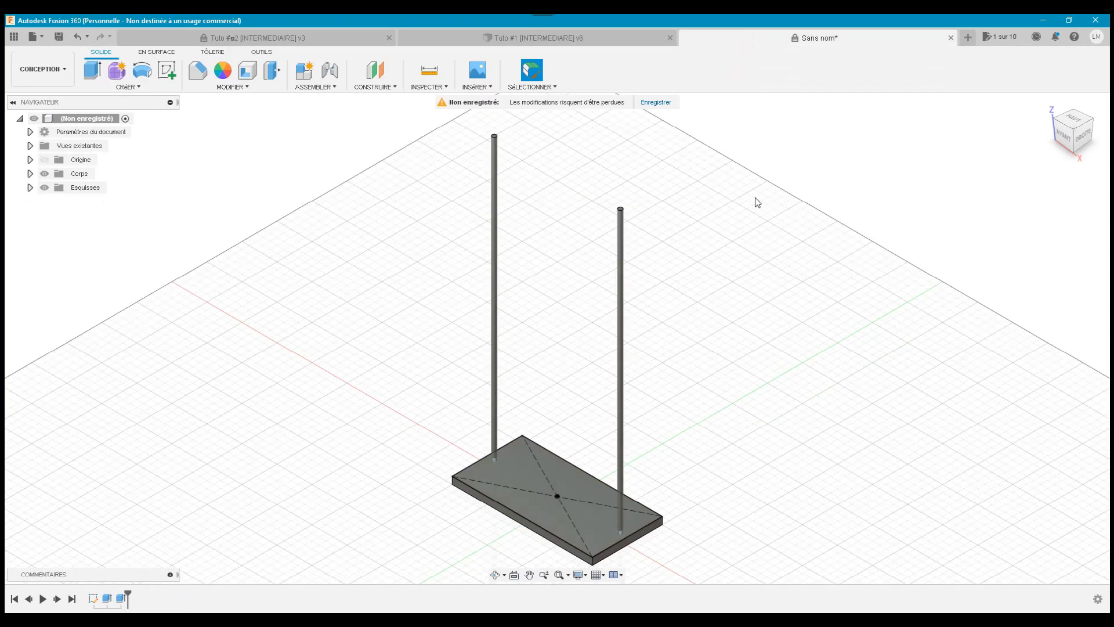
Start a new sketch on the vertical YZ origin plane and show the origin planes and axes
left_click(167, 72)
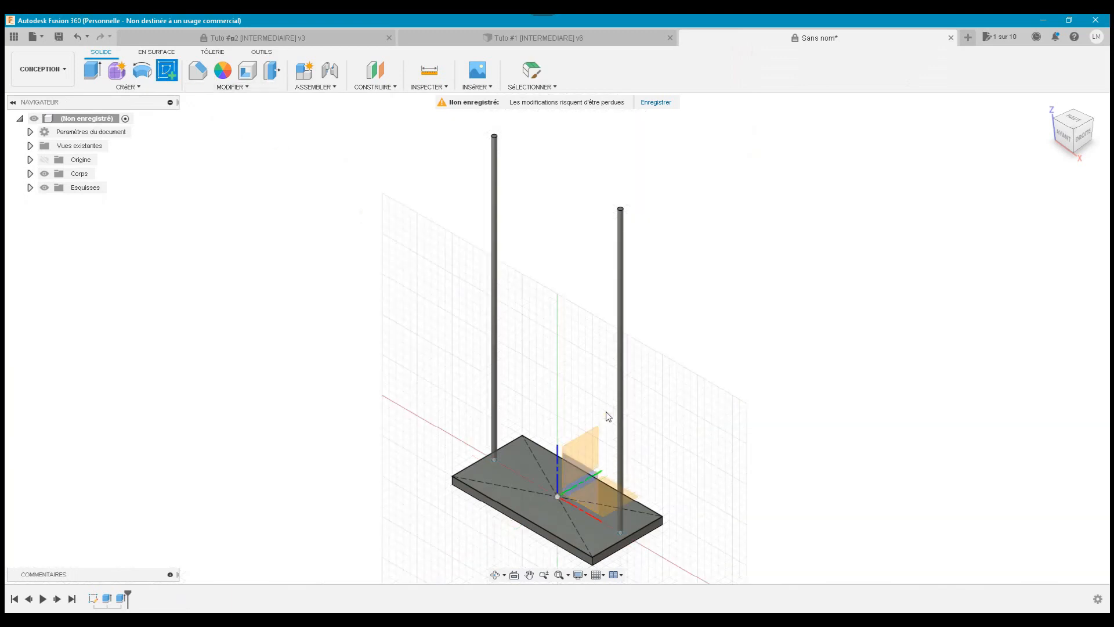
left_click(579, 459)
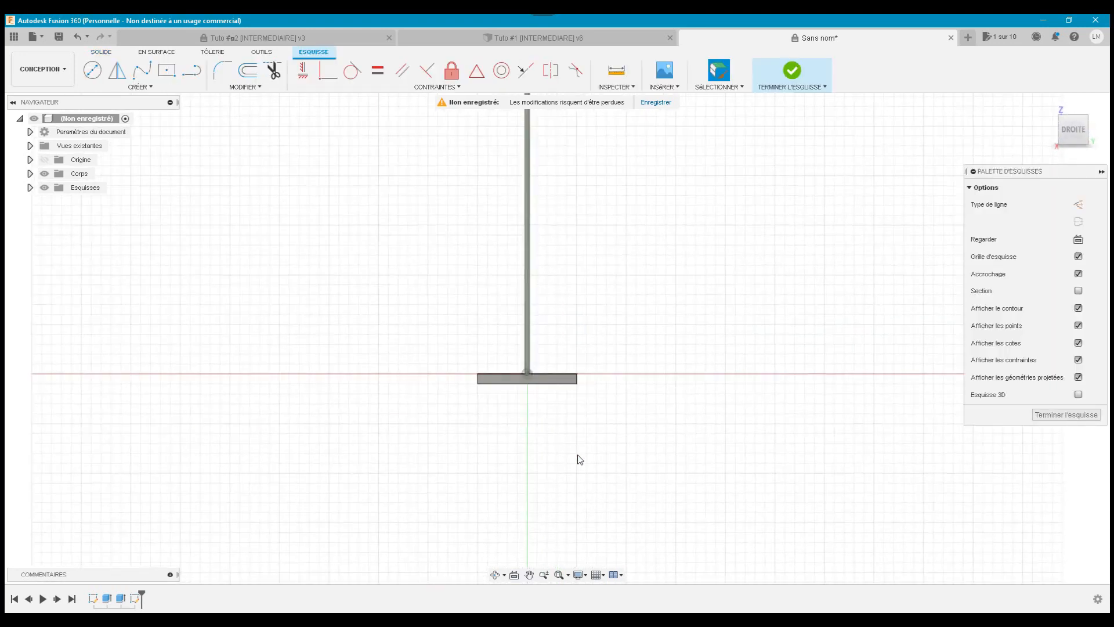
left_click(558, 574)
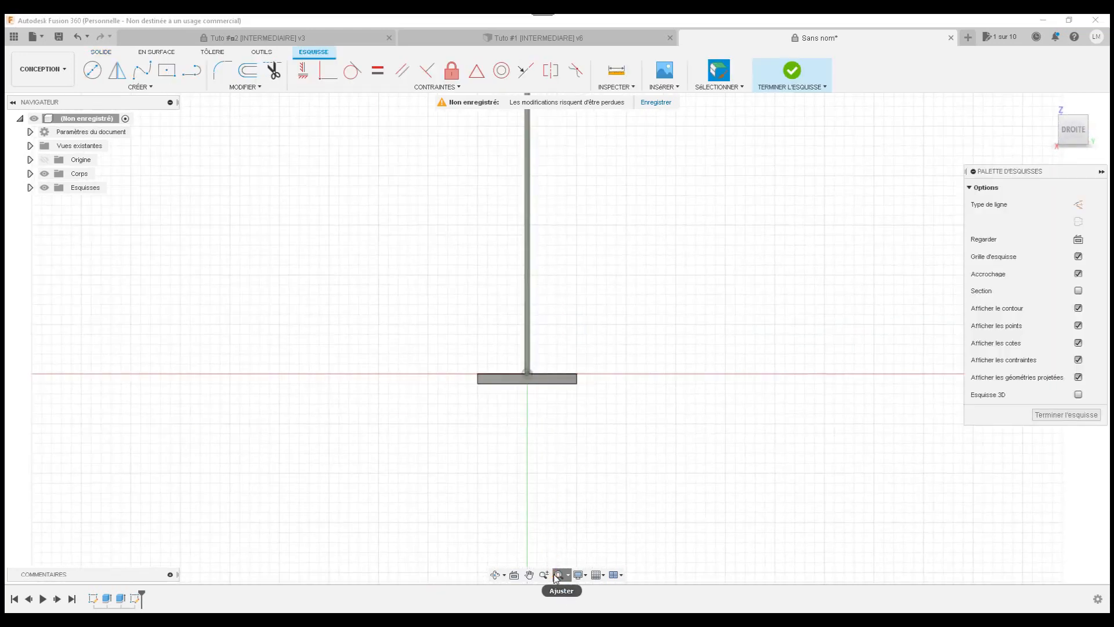
scroll(590, 339, "down", 2)
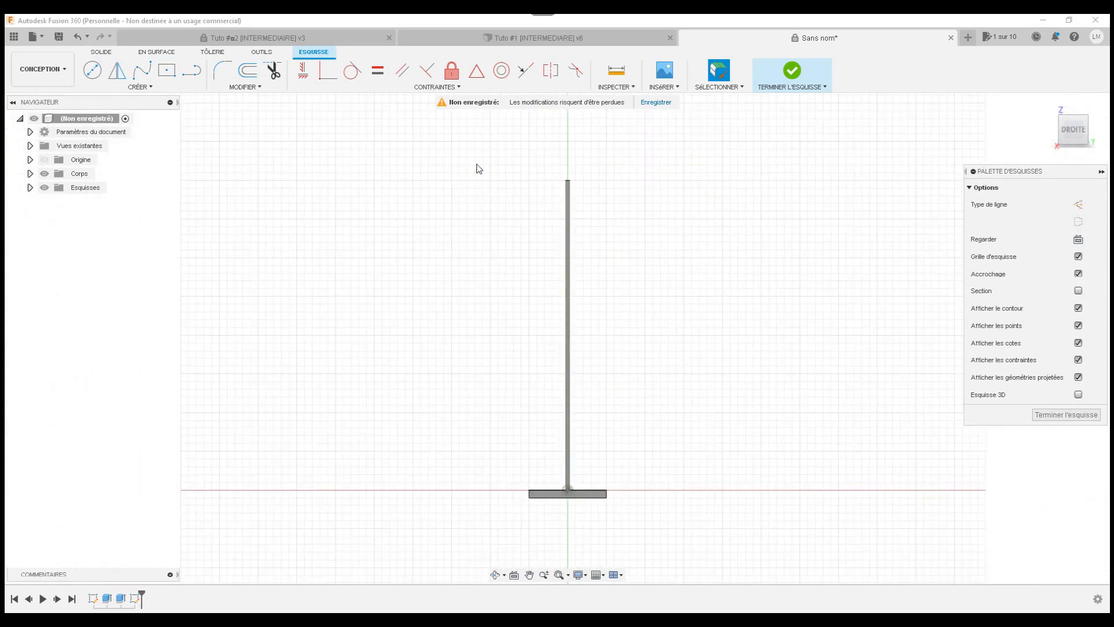
left_click(31, 160)
left_click(45, 162)
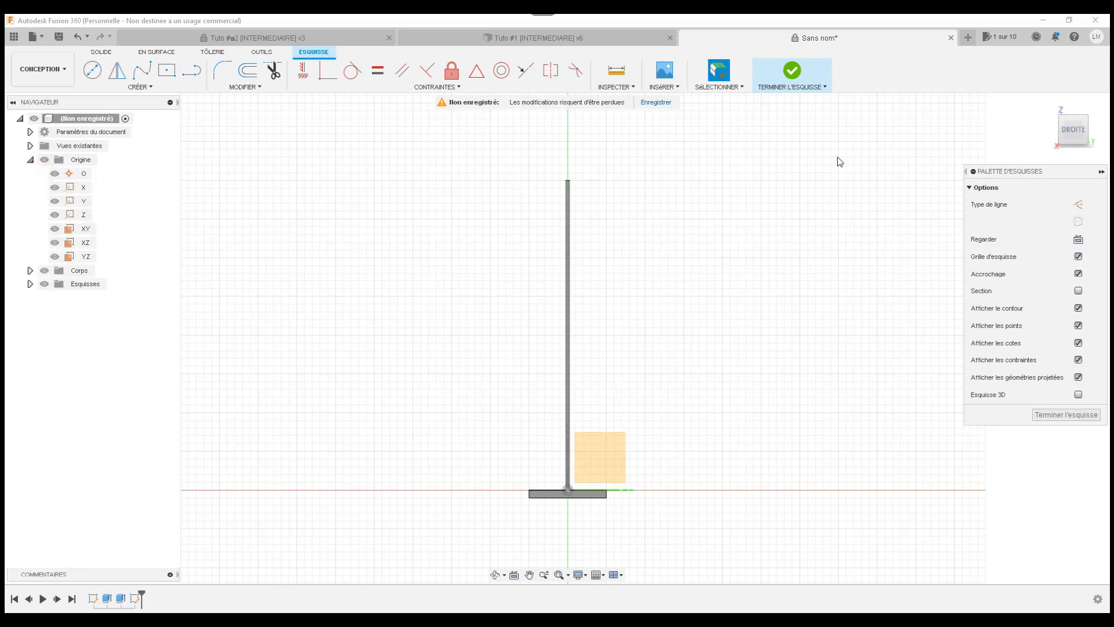
Draw a 20 by 20 mm center rectangle on the vertical axis, just above the upper end of the rods
left_click(1047, 104)
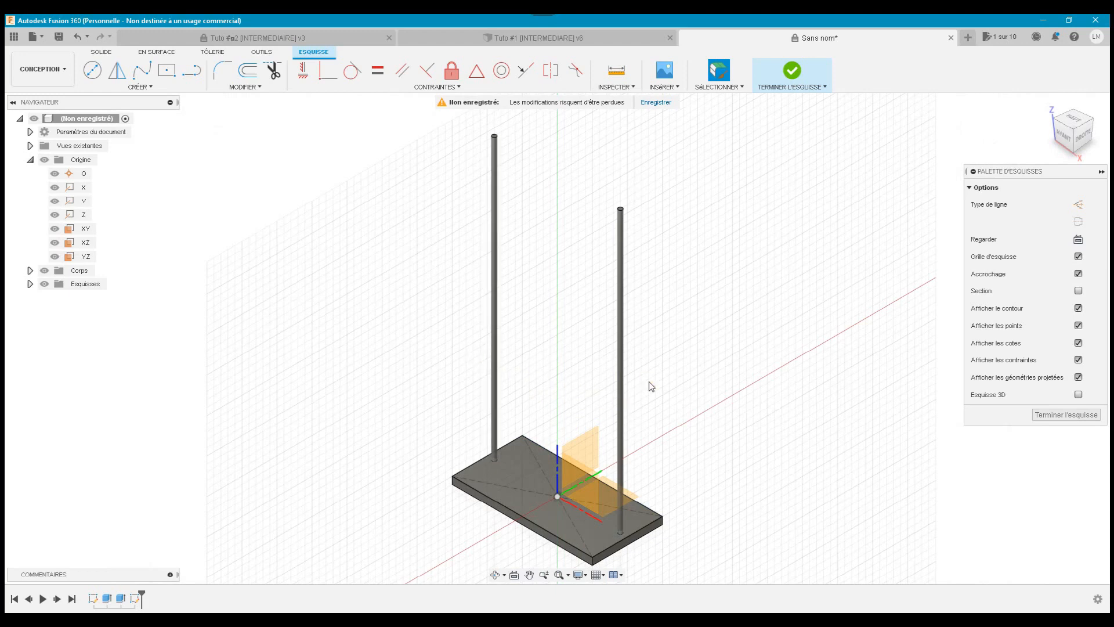
left_click(1082, 138)
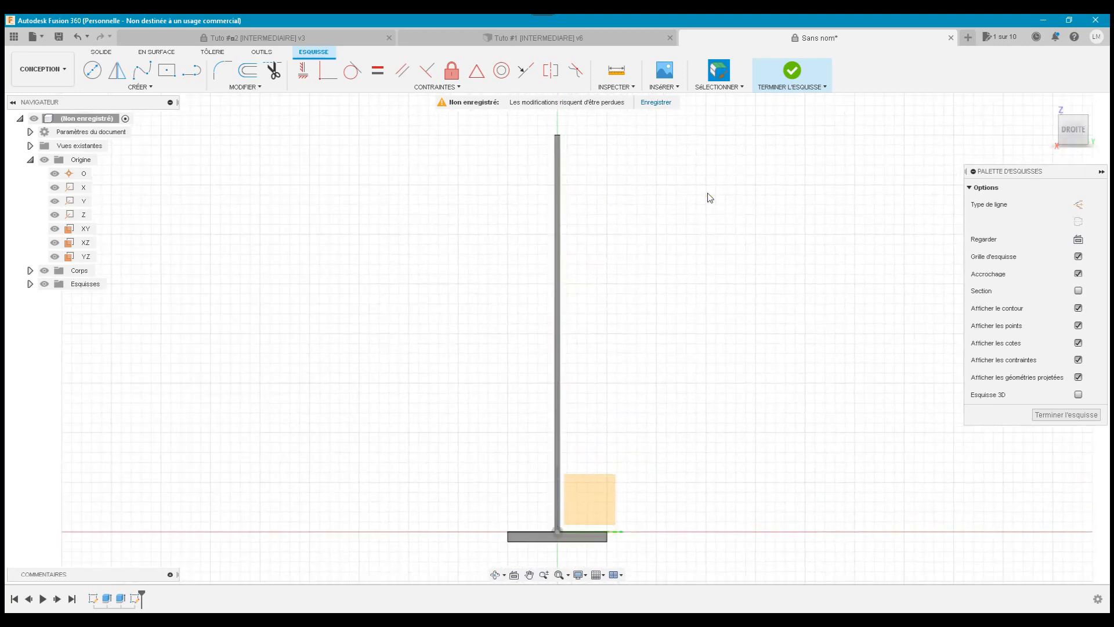
middle_click_drag(598, 221, 561, 368)
scroll(561, 368, "up", 2)
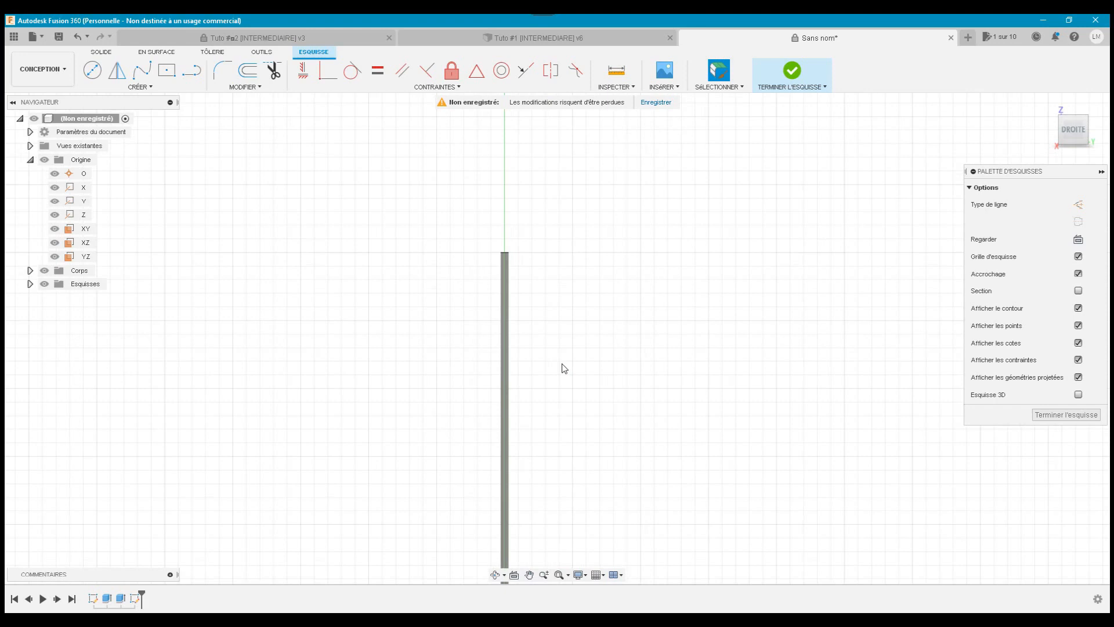
left_click(166, 71)
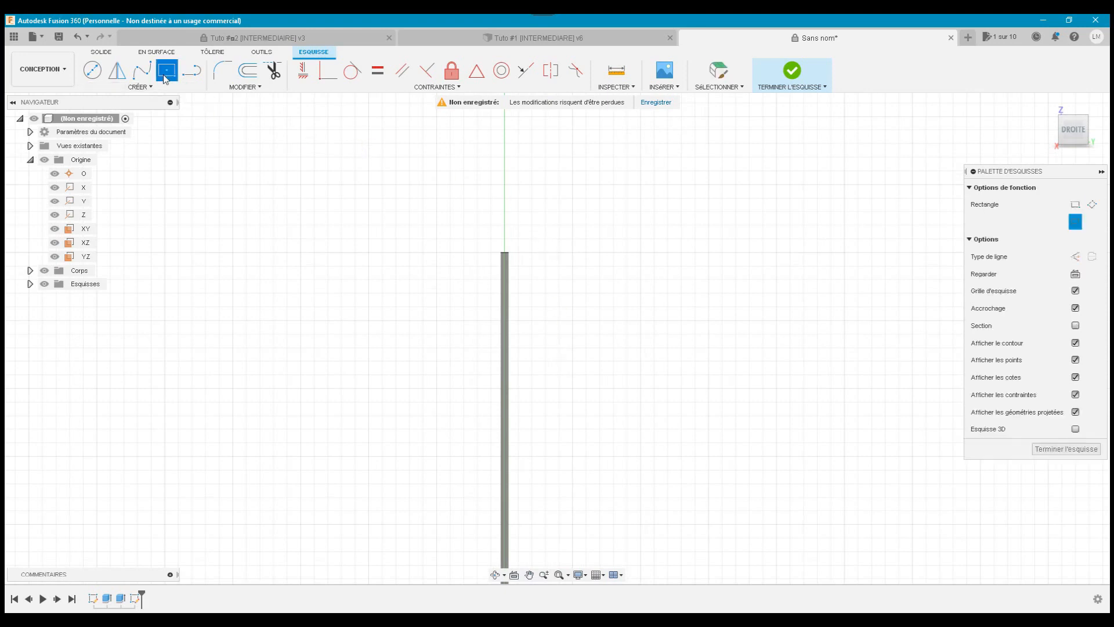
left_click(504, 225)
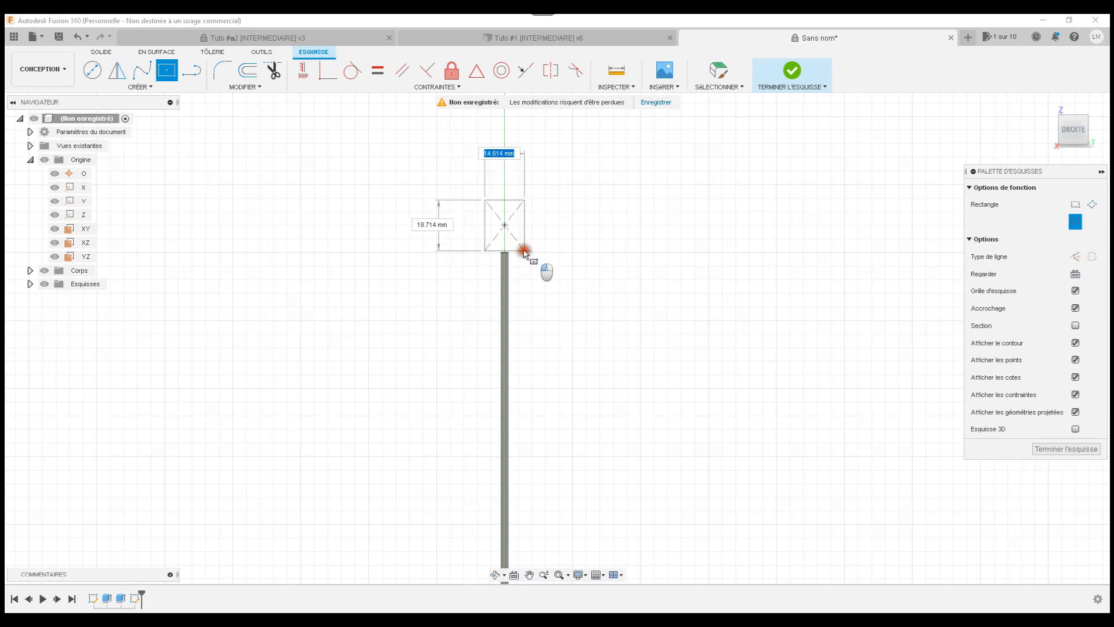
type("20")
key("Tab")
type("20")
key("Tab")
key("Return")
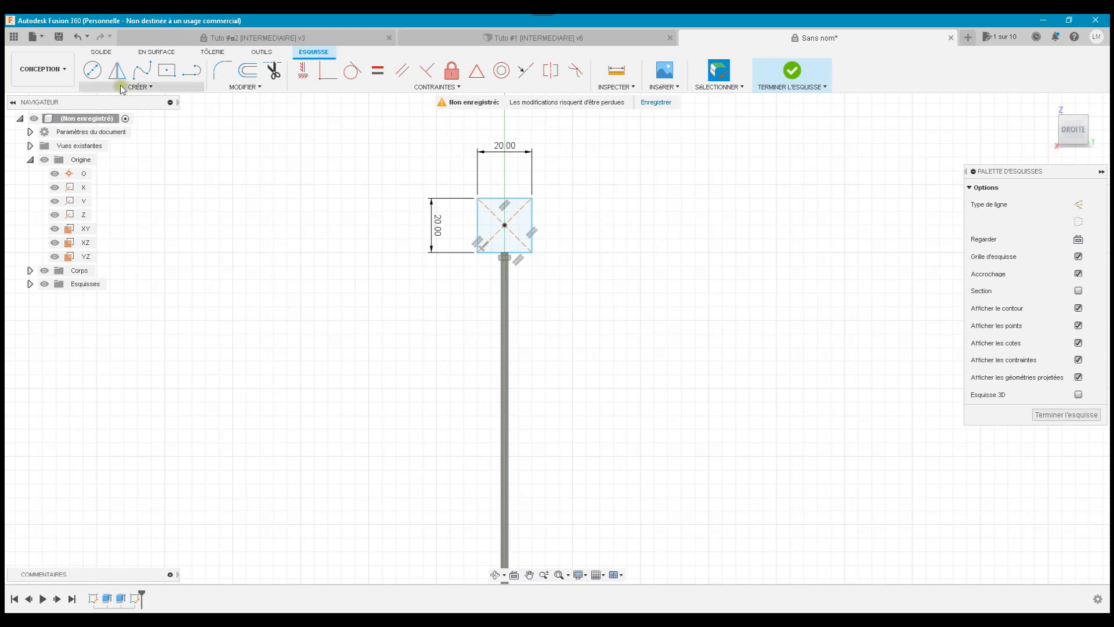
Draw a 10 mm diameter circle centered in the 20 mm square
left_click(92, 70)
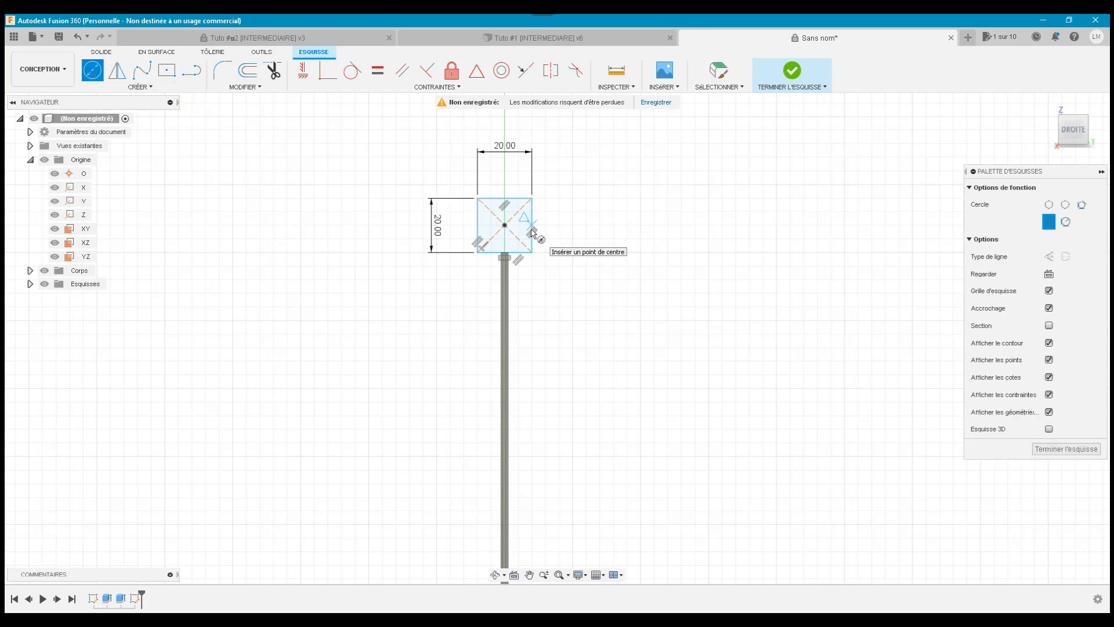
left_click(504, 226)
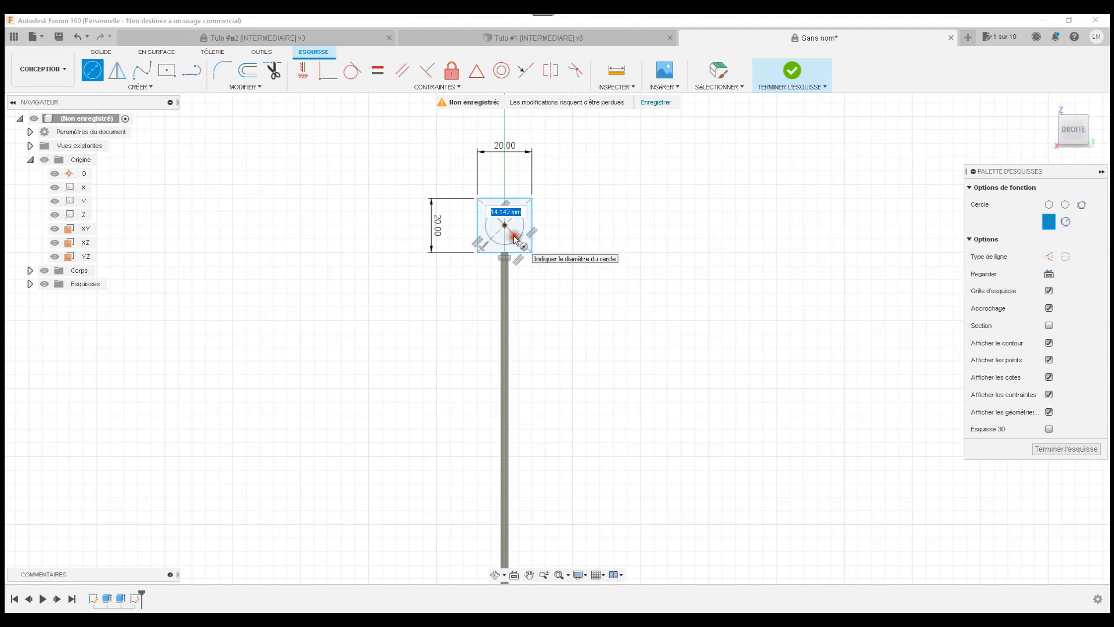
type("10")
key("Tab")
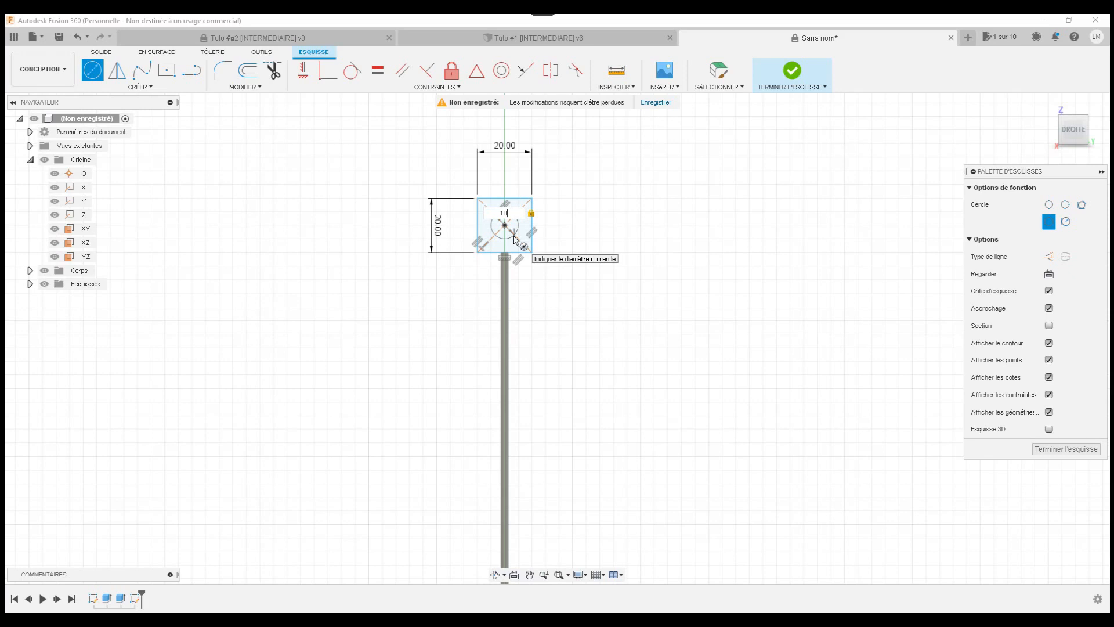
key("Return")
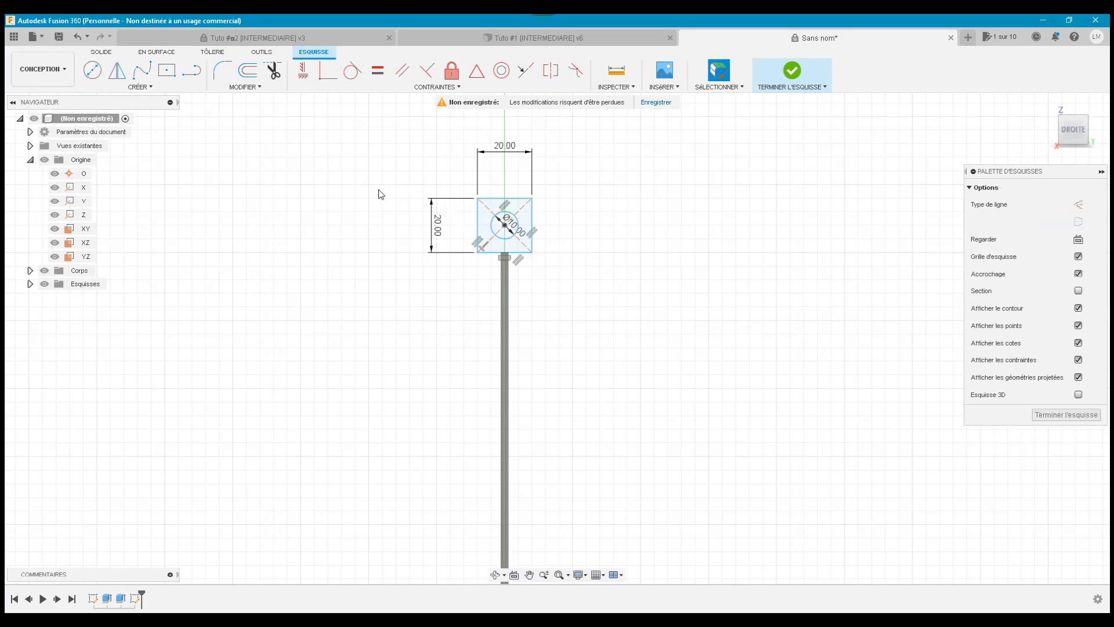
Offset the 10 mm diameter circle inward to add a concentric circle in the square's sketch
left_click(249, 70)
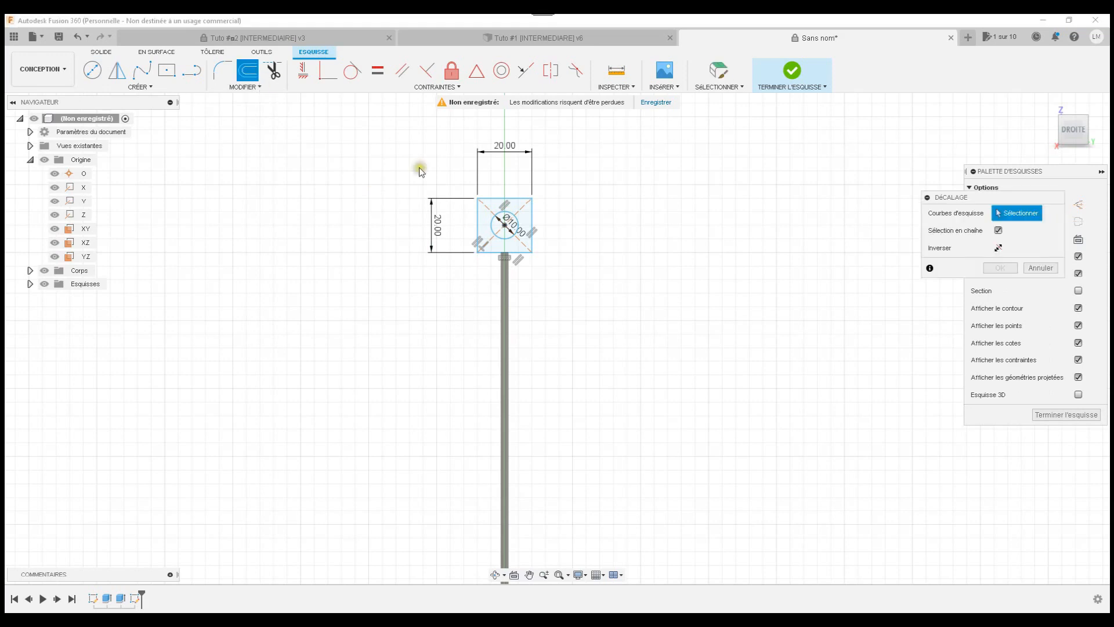
left_click(492, 219)
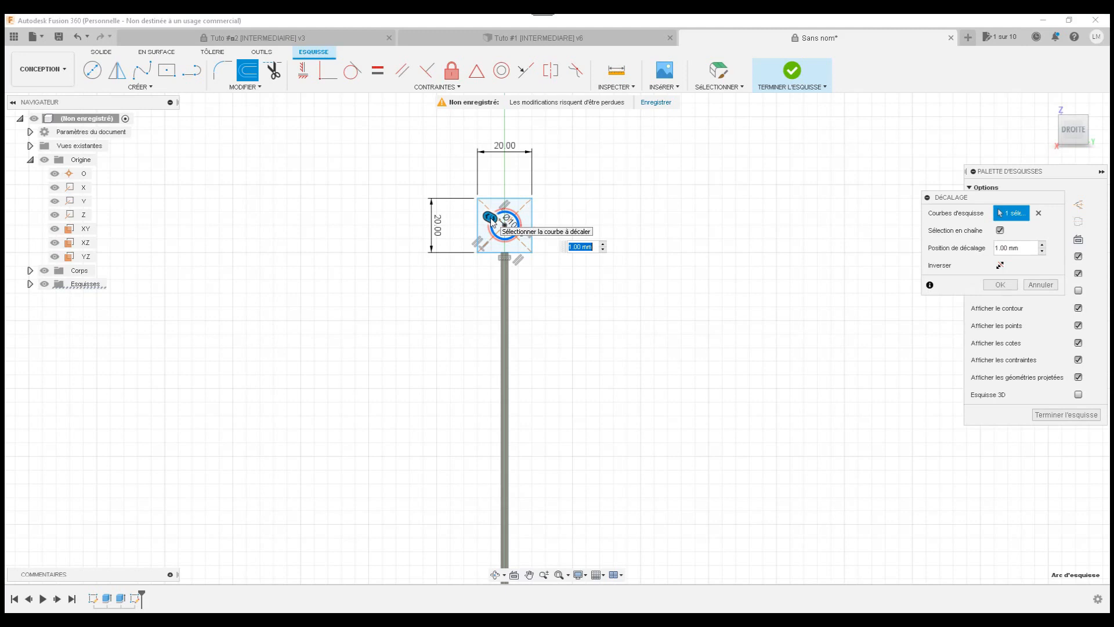
type("-05")
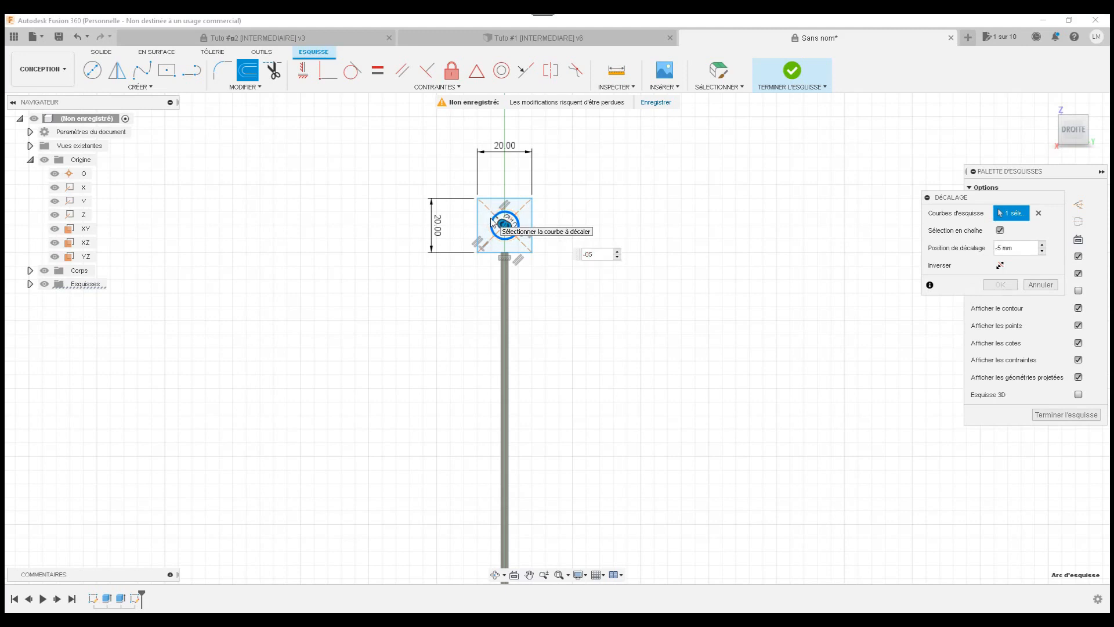
key("Return")
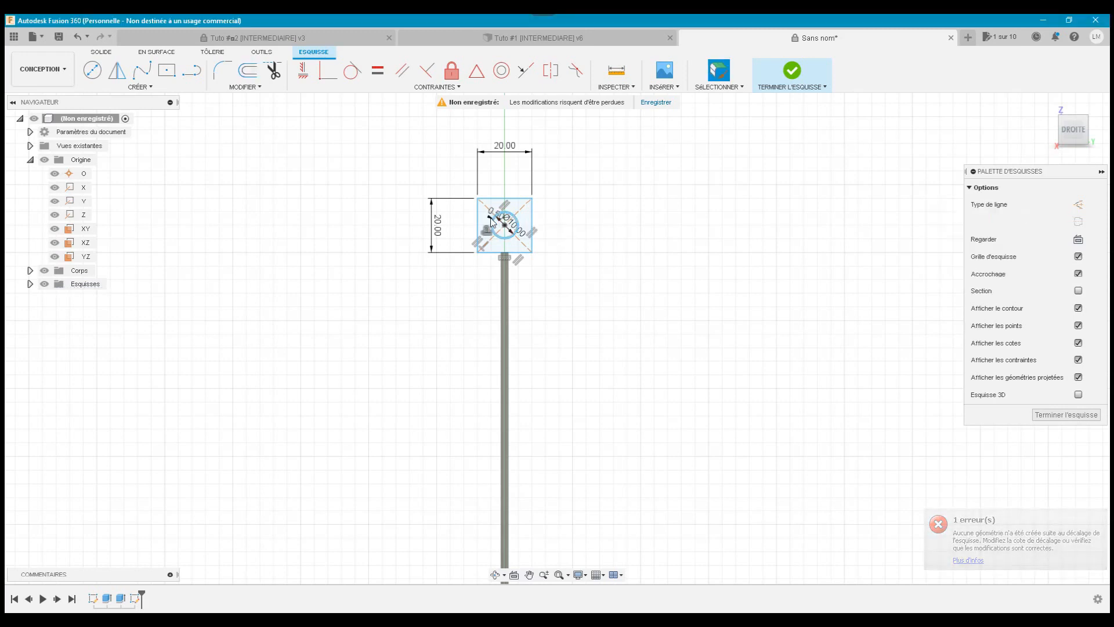
Finish the block sketch and compare the model with the completed swing in the Tuto #1 document
scroll(510, 187, "up", 3)
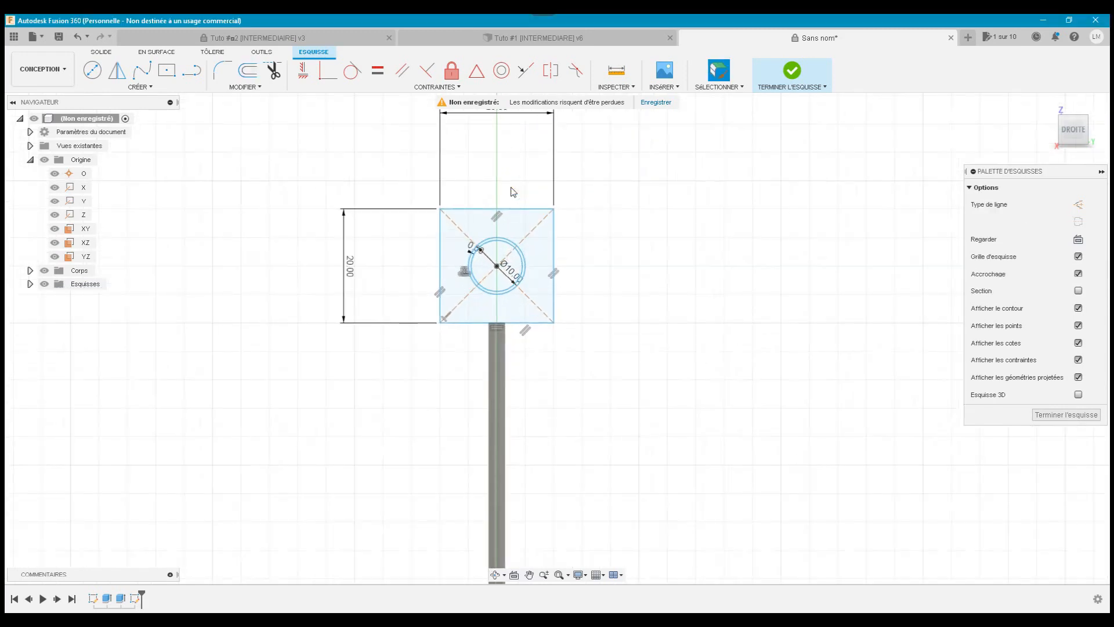
scroll(510, 187, "up", 2)
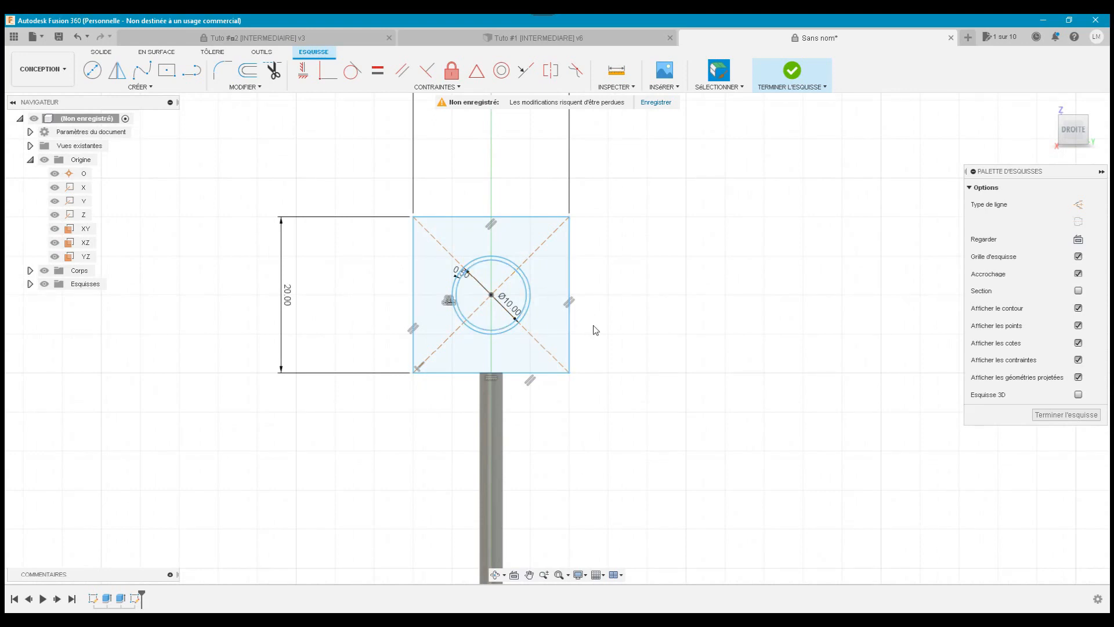
left_click(1057, 415)
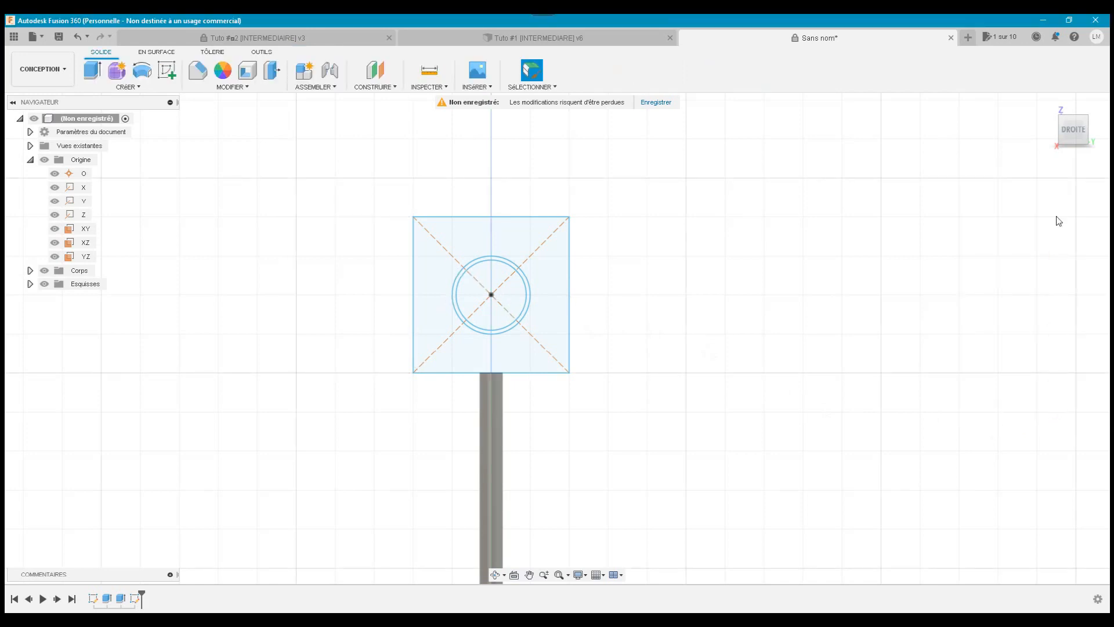
left_click(1046, 105)
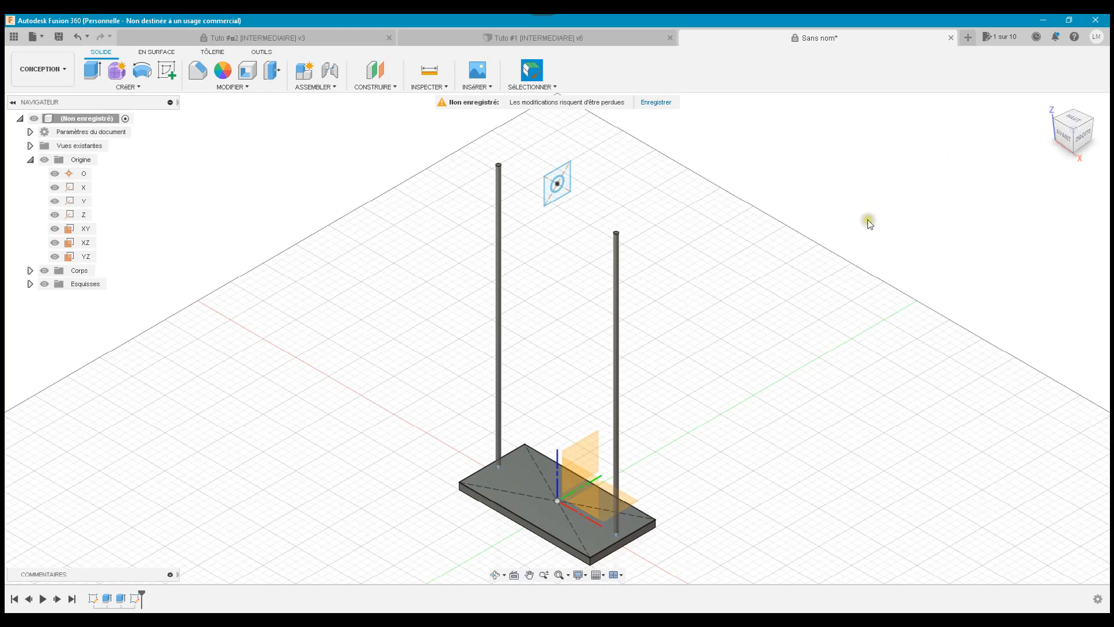
left_click(600, 35)
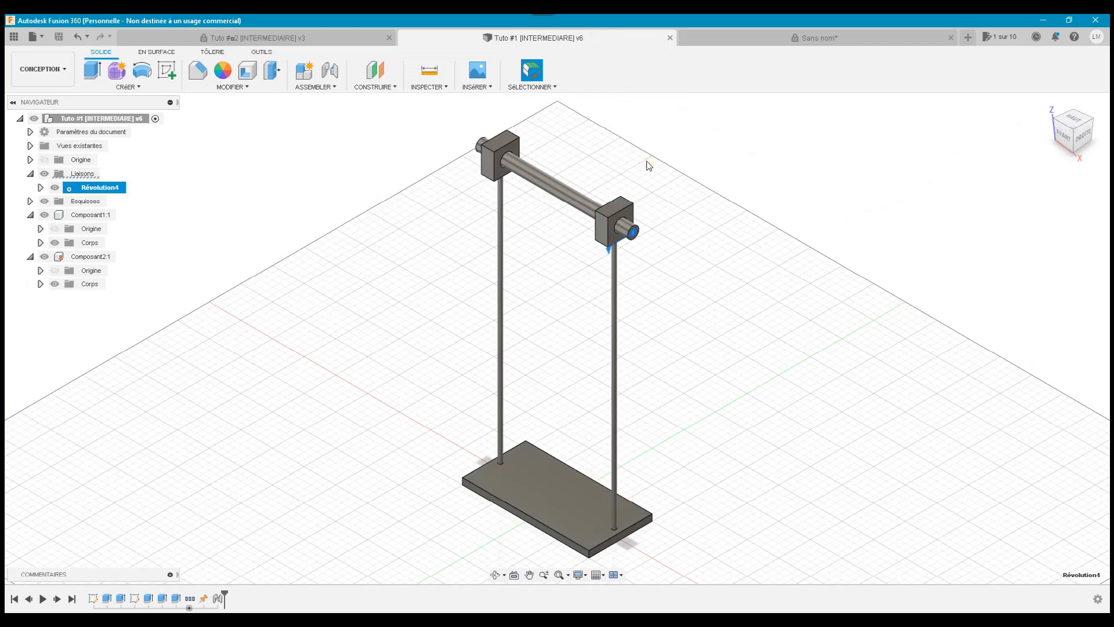
left_click(726, 39)
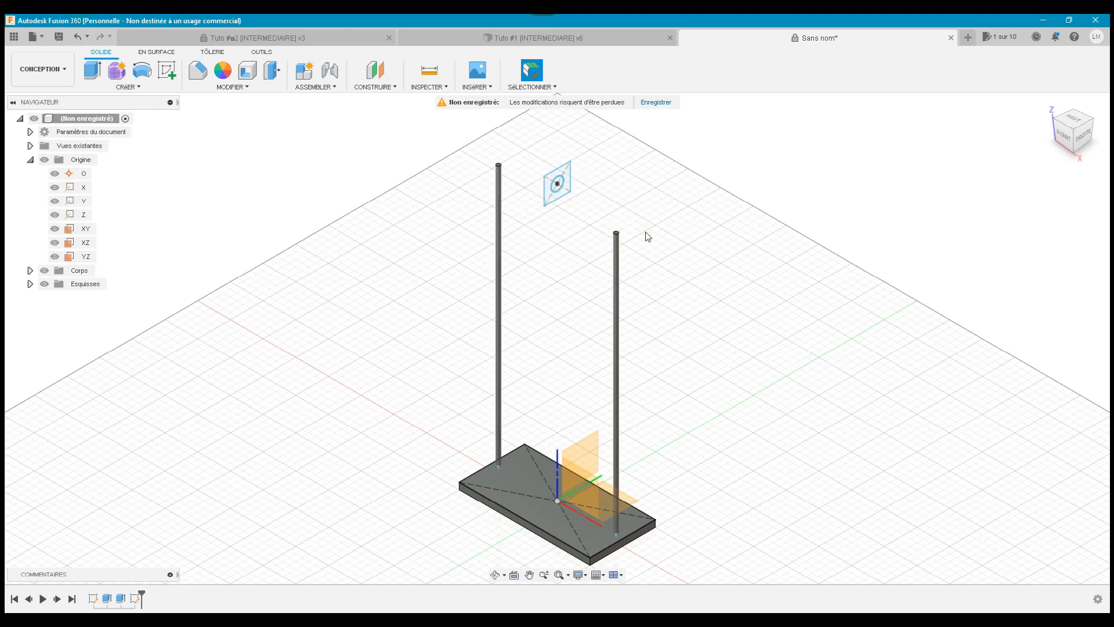
Set up an extrusion of the square profile around the hole, starting from a 35 mm offset with a 10 mm distance
left_click(90, 74)
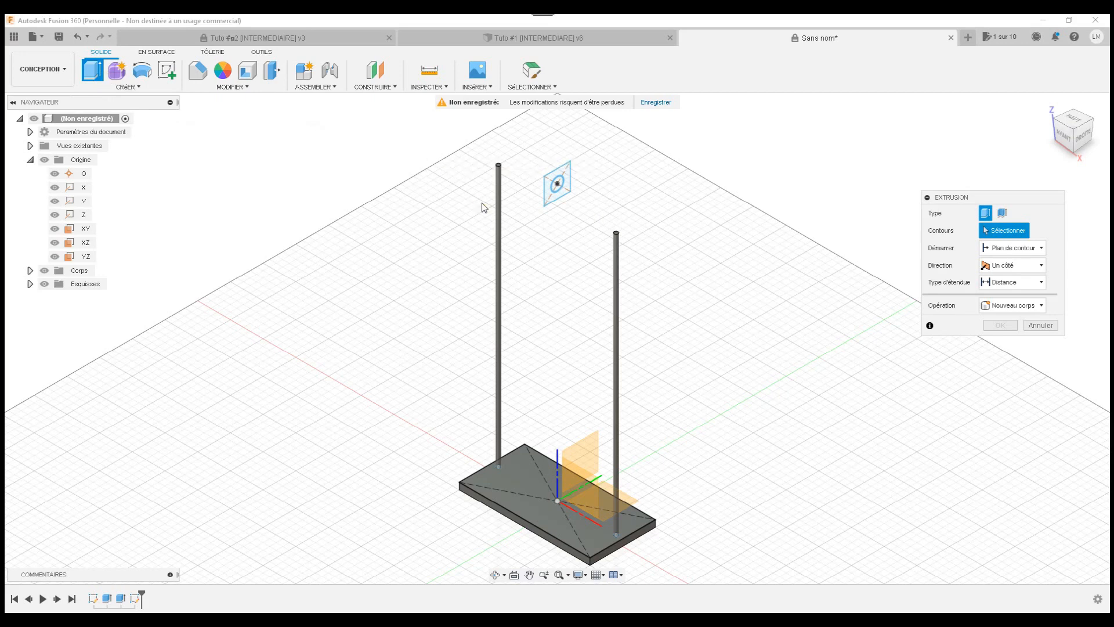
left_click(555, 198)
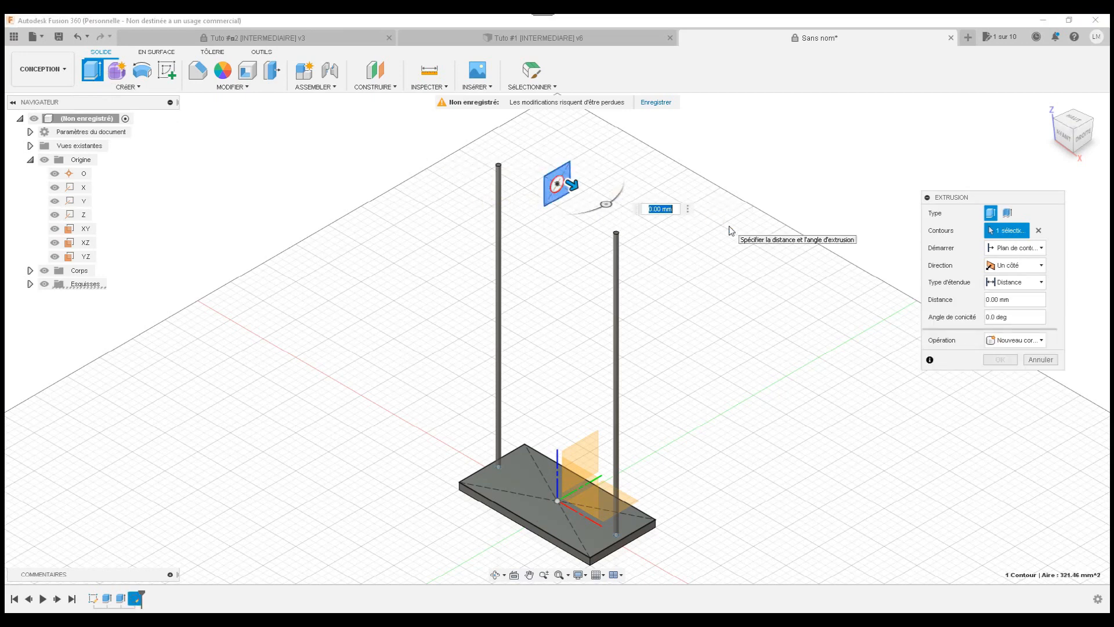
left_click(1001, 250)
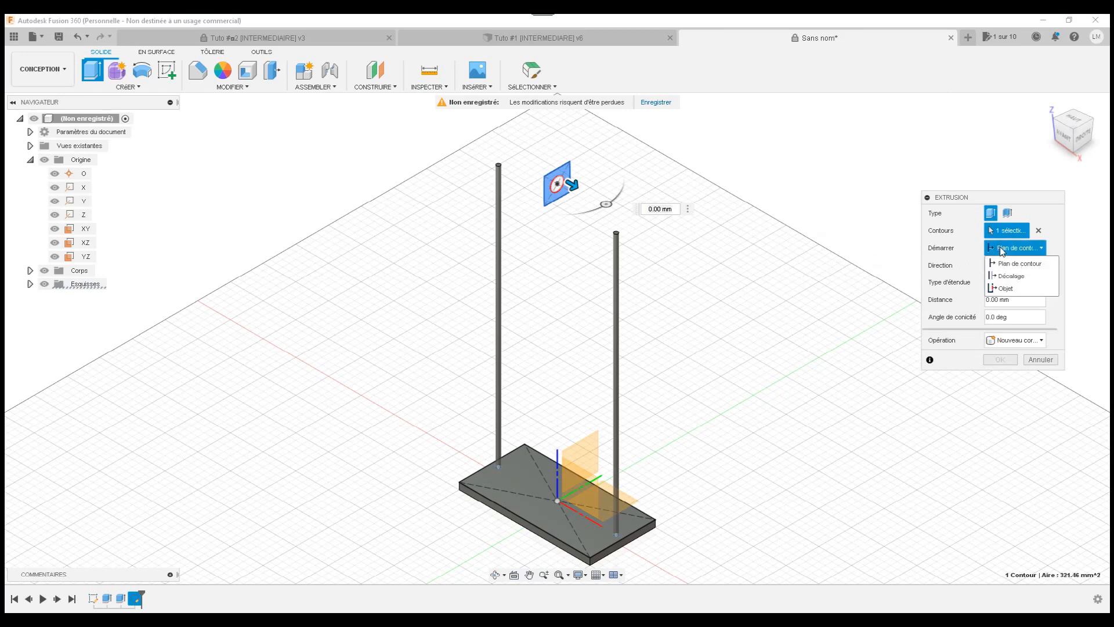
left_click(1006, 277)
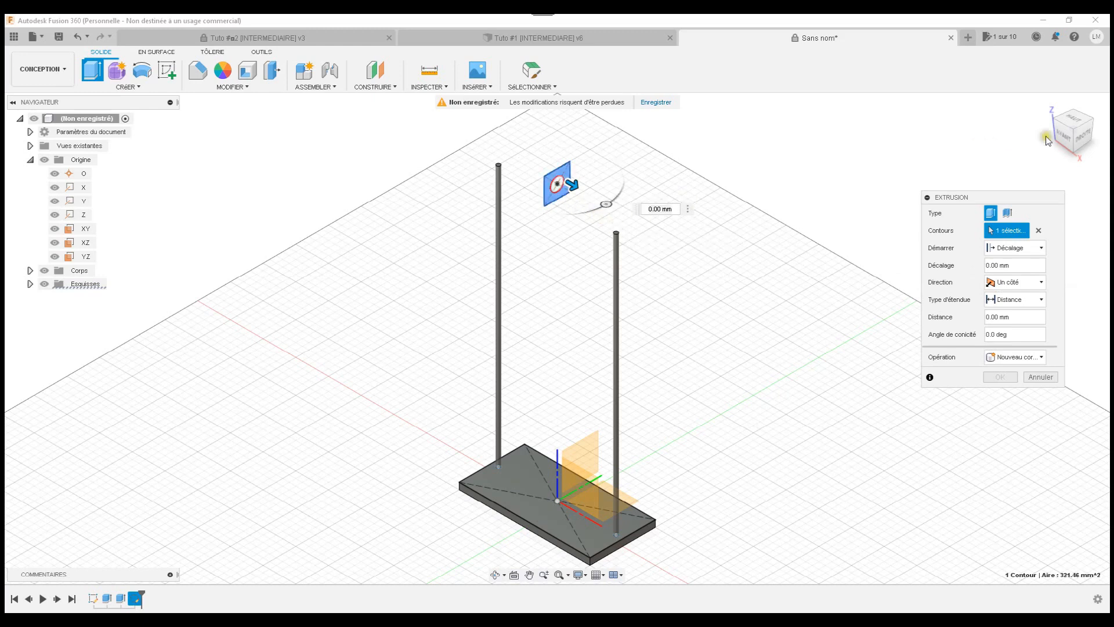
left_click(1067, 134)
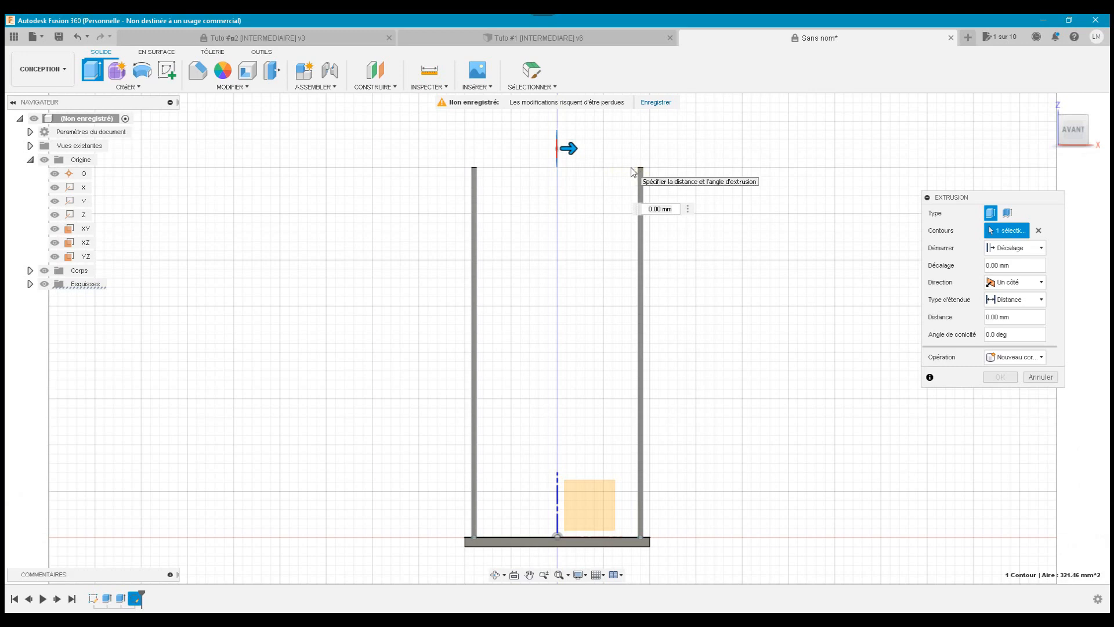
left_click(1011, 317)
left_click(980, 267)
type("35")
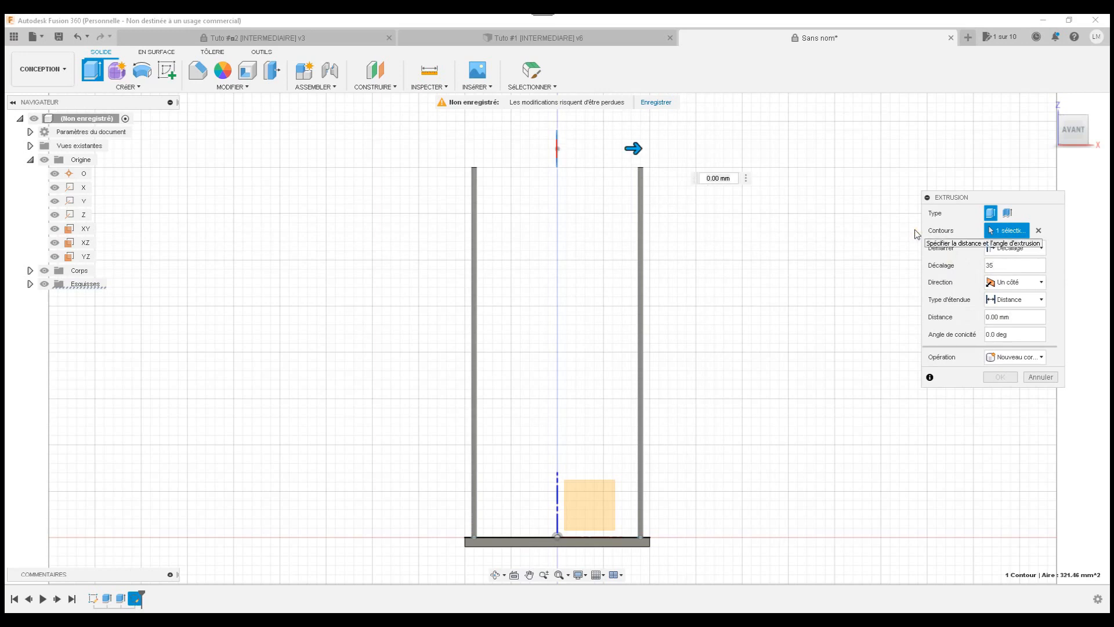
mouse_move(634, 146)
left_mouse_down()
mouse_move(662, 154)
mouse_move(654, 148)
left_mouse_up()
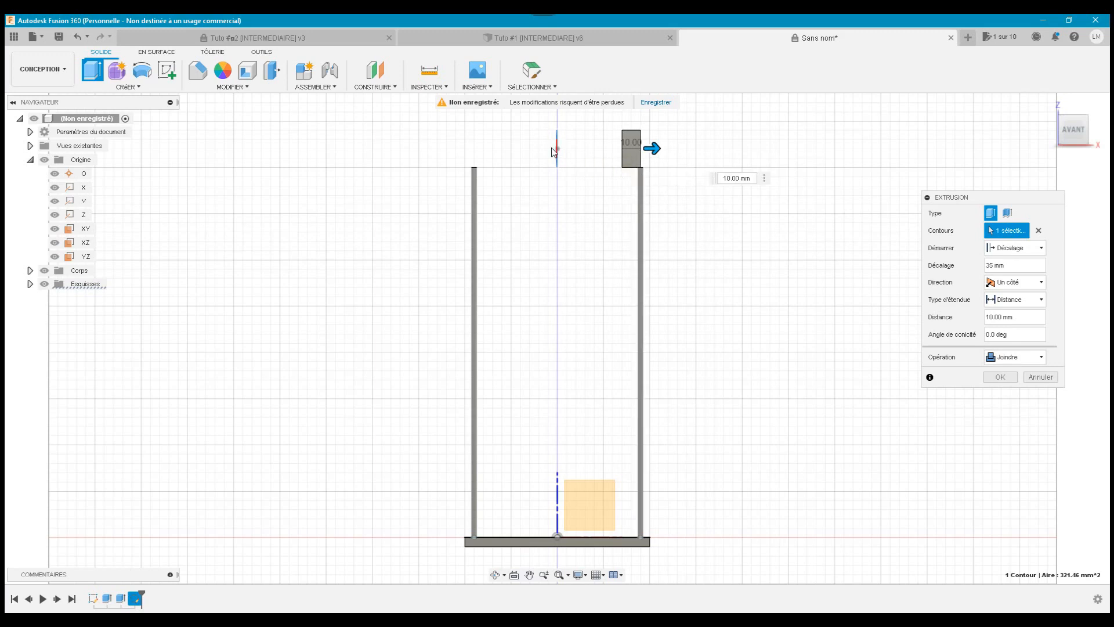
Set the start offset to 40 mm and join the extruded block to the rod on the positive X side
left_click(1009, 262)
type("40")
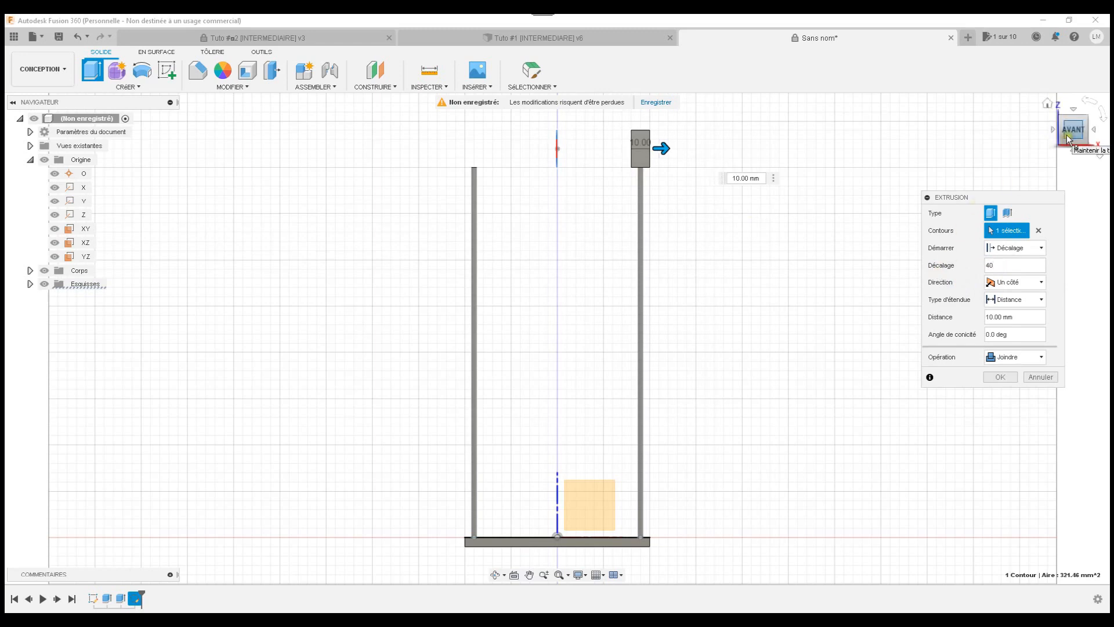
mouse_move(1072, 145)
middle_mouse_down("shift")
mouse_move(1046, 143)
mouse_move(1069, 139)
middle_mouse_up("shift")
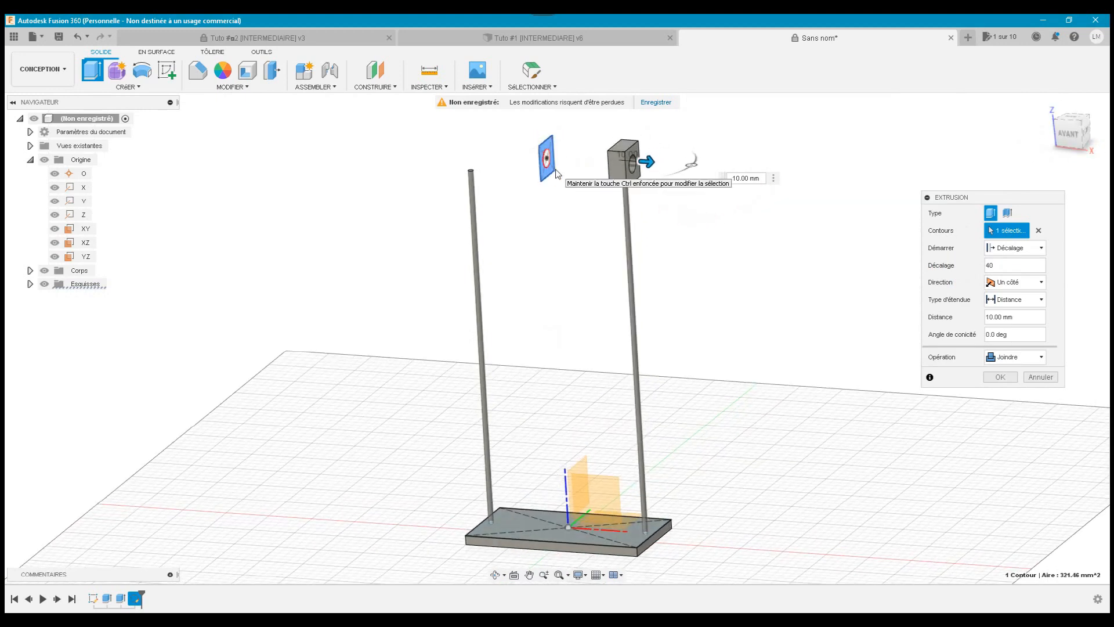
left_click(587, 173)
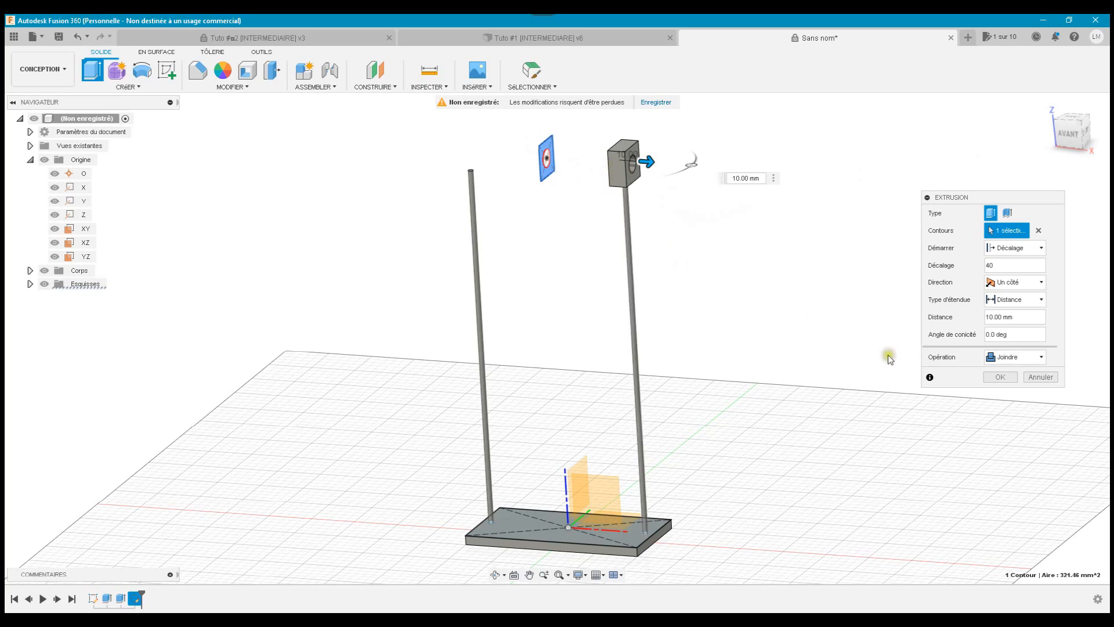
left_click(1008, 377)
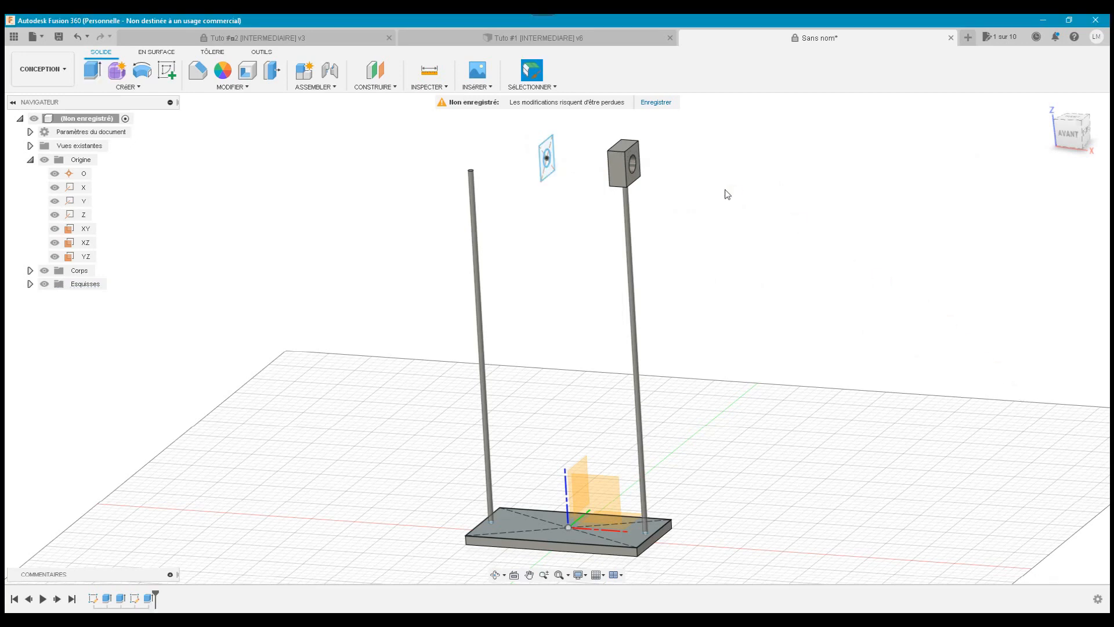
Set up a second extrusion of the square profile around the hole, with a -40 mm start offset and a 10 mm distance
left_click(93, 70)
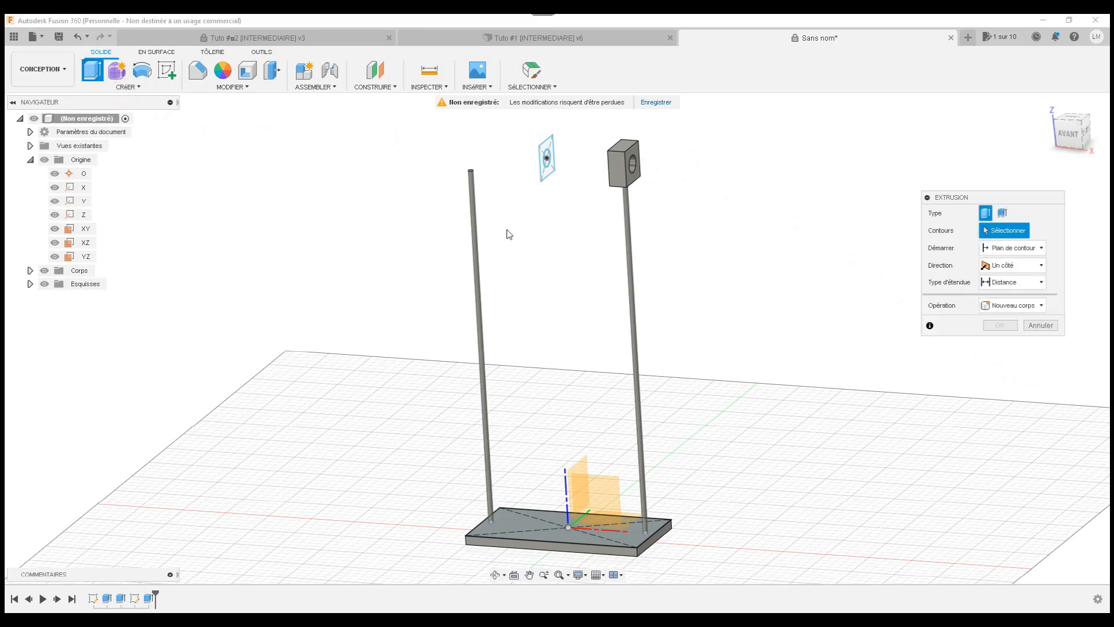
left_click(546, 171)
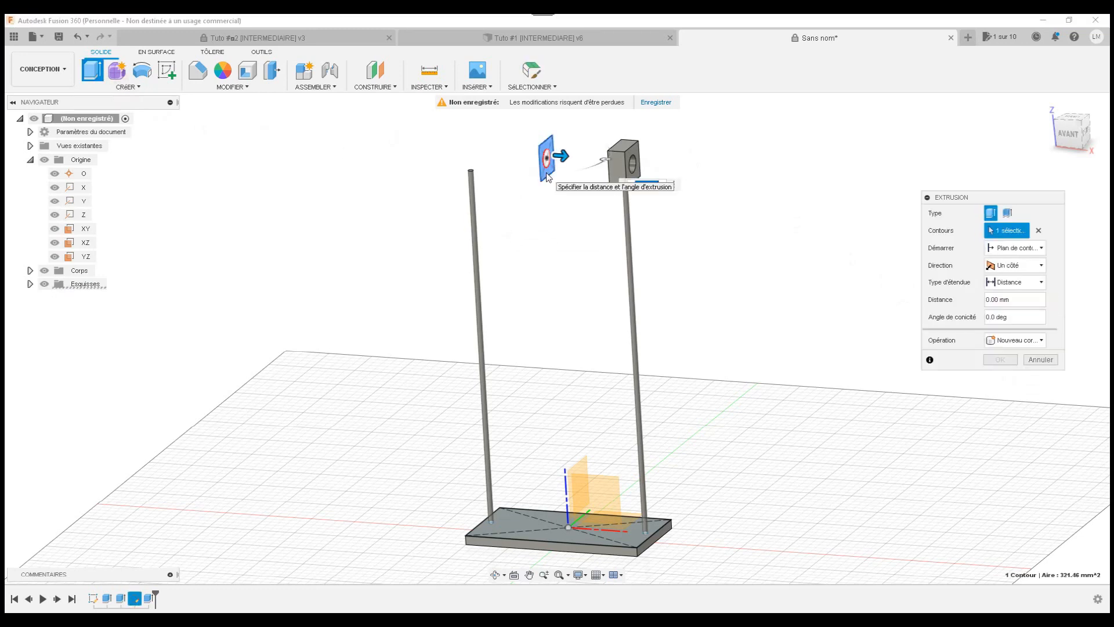
left_click(1014, 248)
left_click(1010, 276)
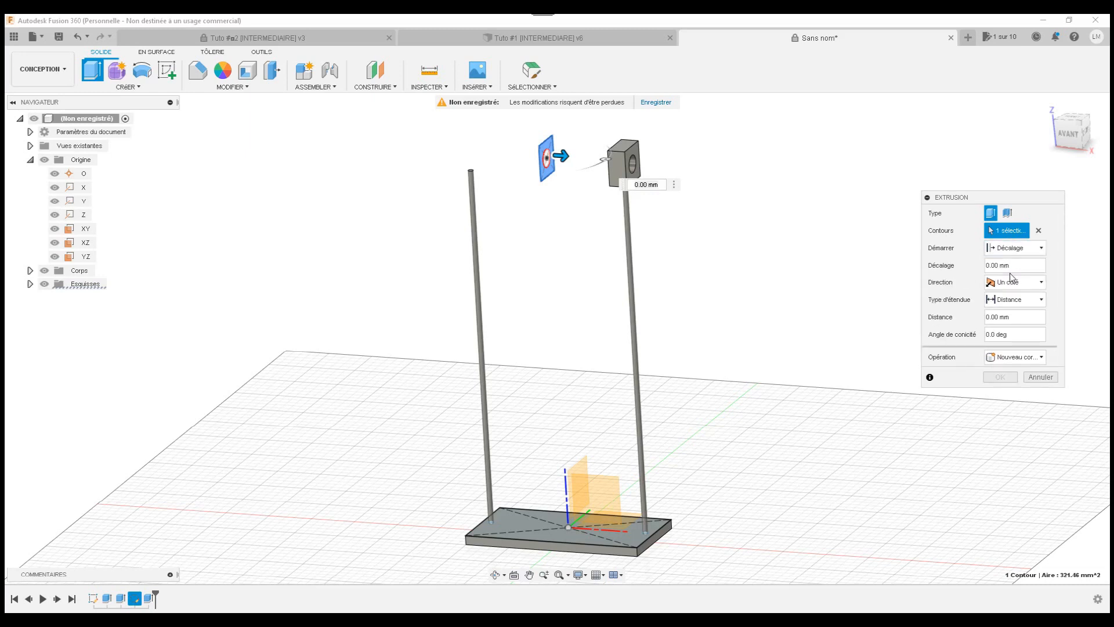
left_click_drag(1014, 267, 957, 268)
type("-40")
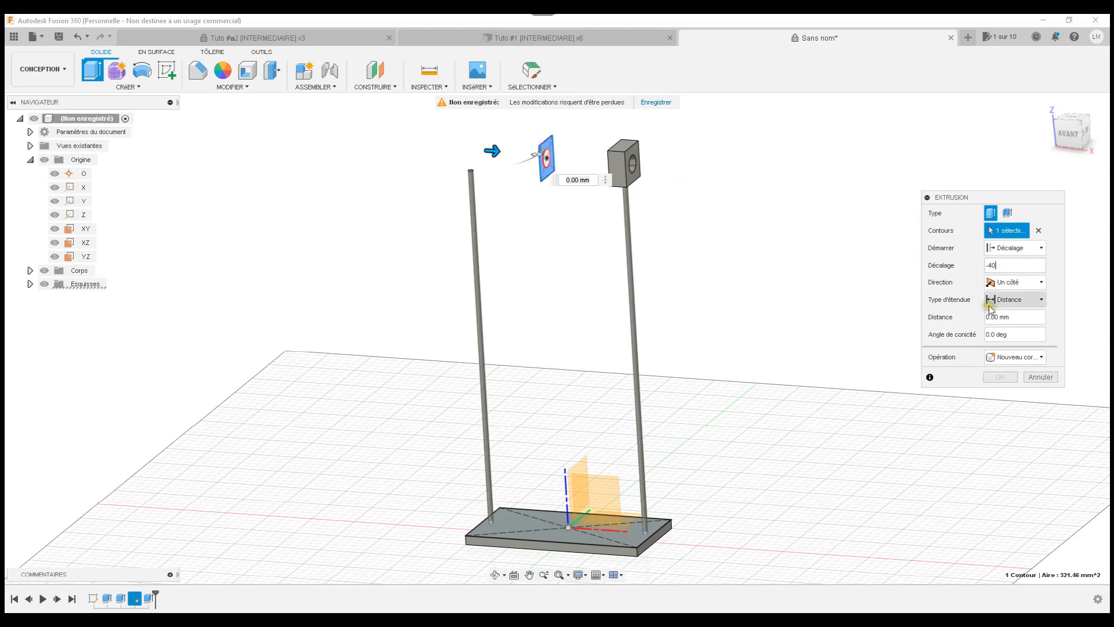
left_click(1018, 317)
type("10")
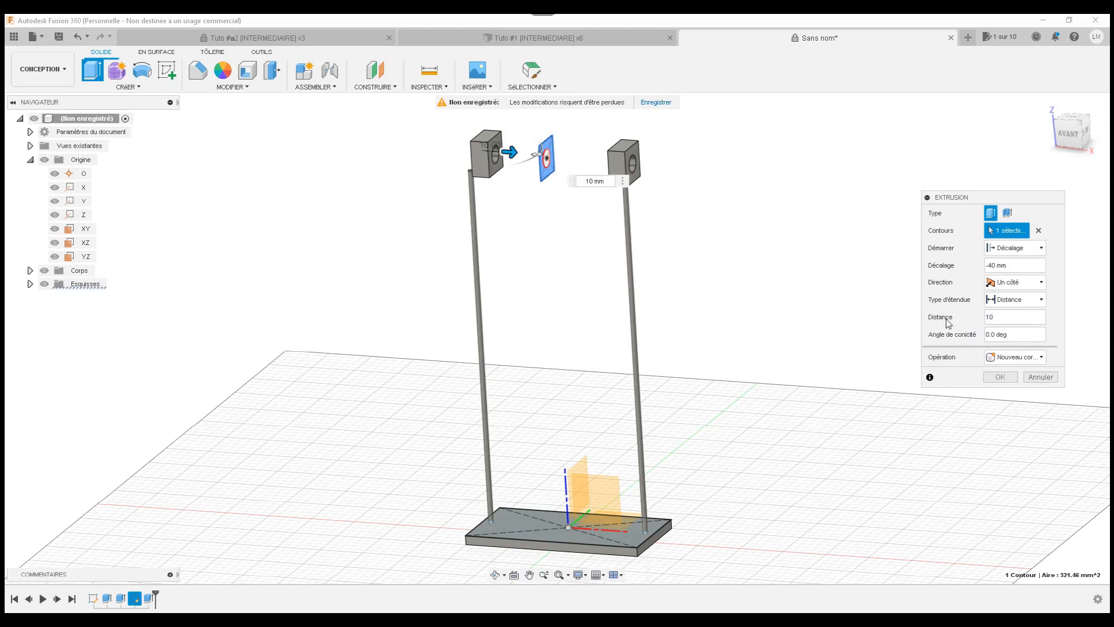
Reverse the second block's extrusion to -10 mm and join it to the other rod
left_click(1068, 134)
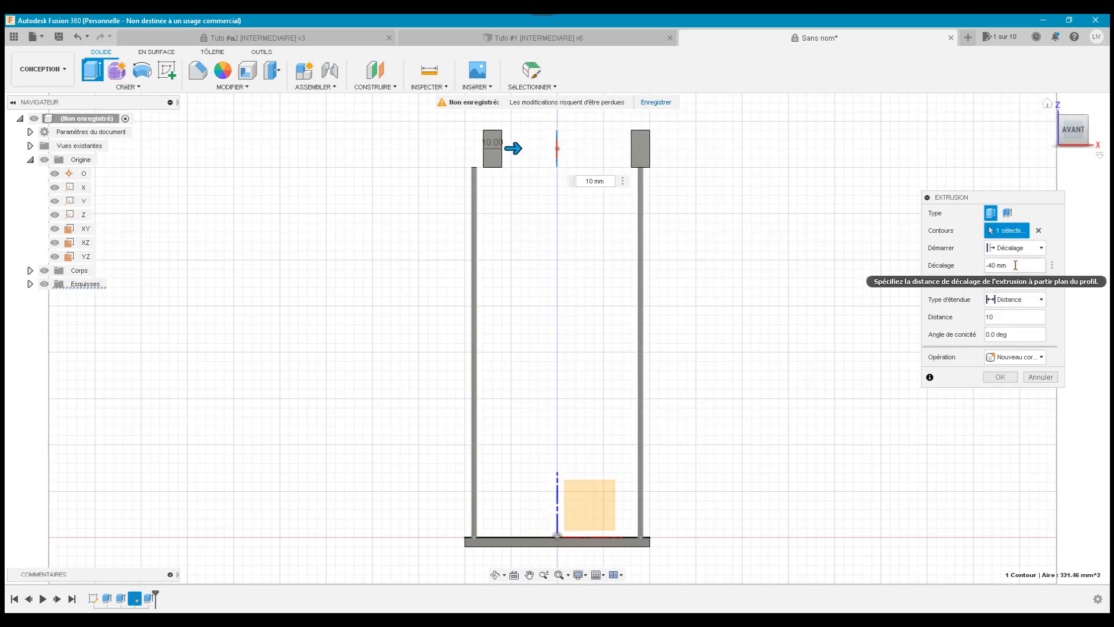
left_click_drag(513, 149, 476, 150)
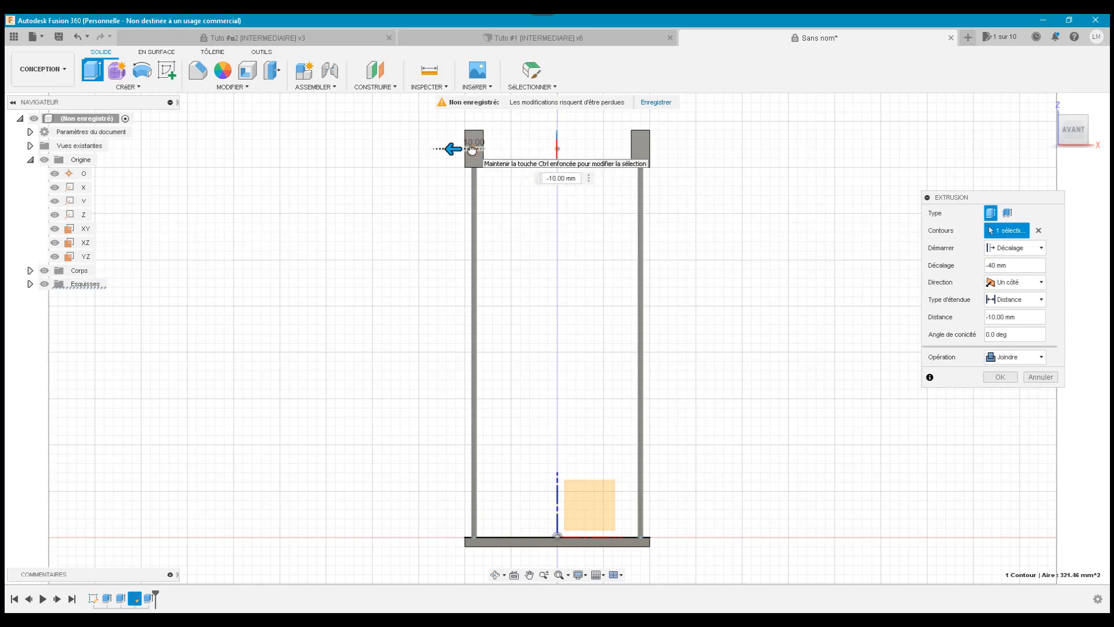
left_click(887, 397)
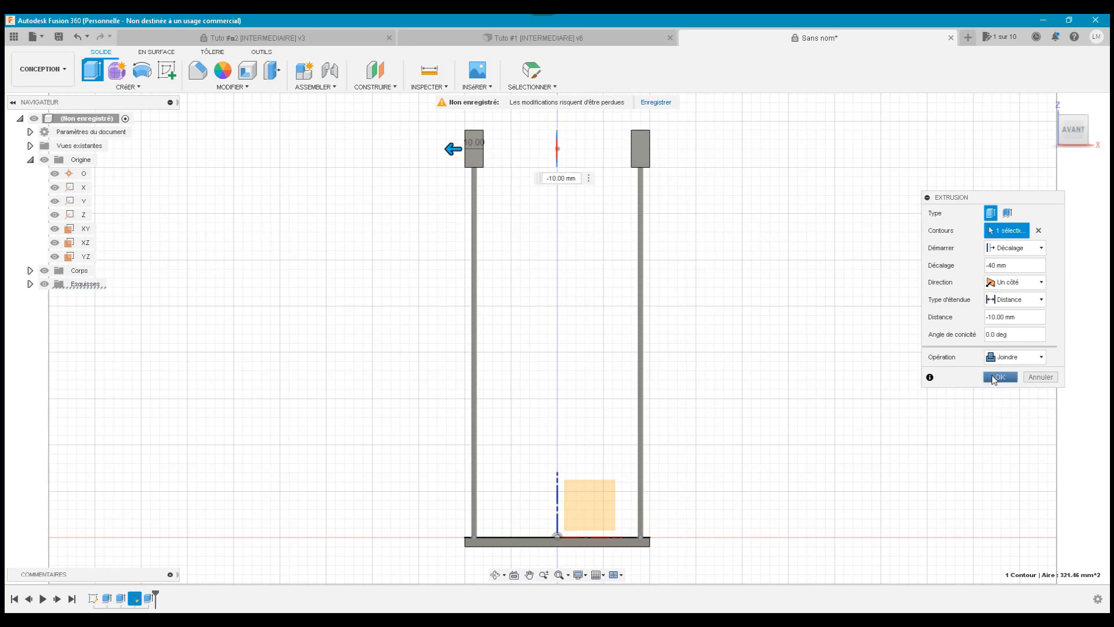
left_click(993, 377)
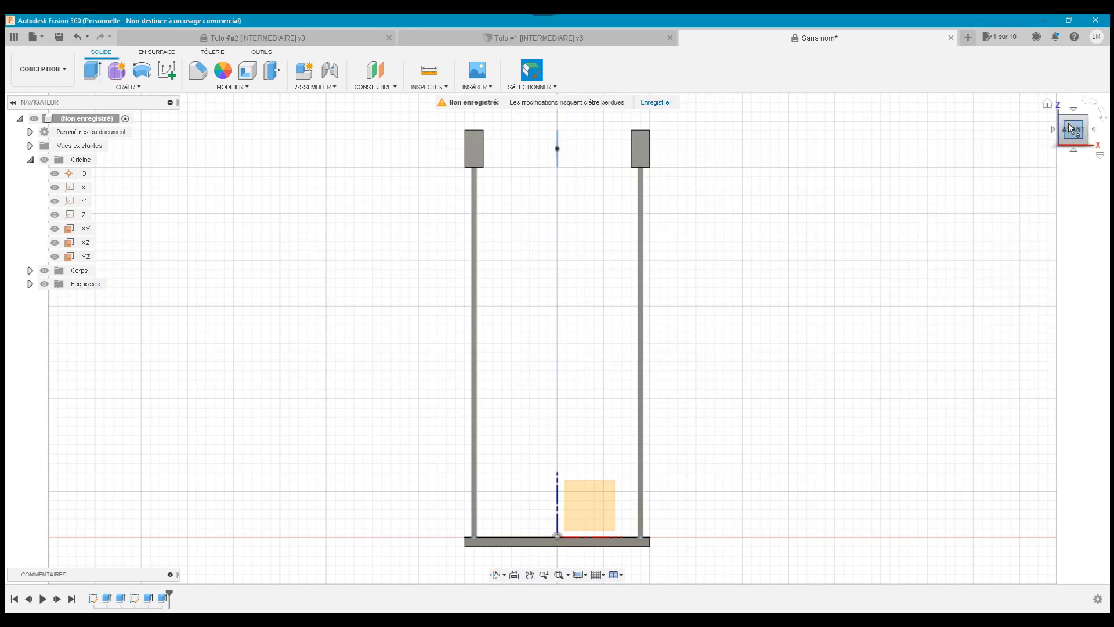
Extrude the circular profile symmetrically as a new body, 60 mm to each side, as the crossbar through both support blocks
mouse_move(1084, 140)
left_mouse_down()
mouse_move(1014, 128)
mouse_move(1012, 137)
left_mouse_up()
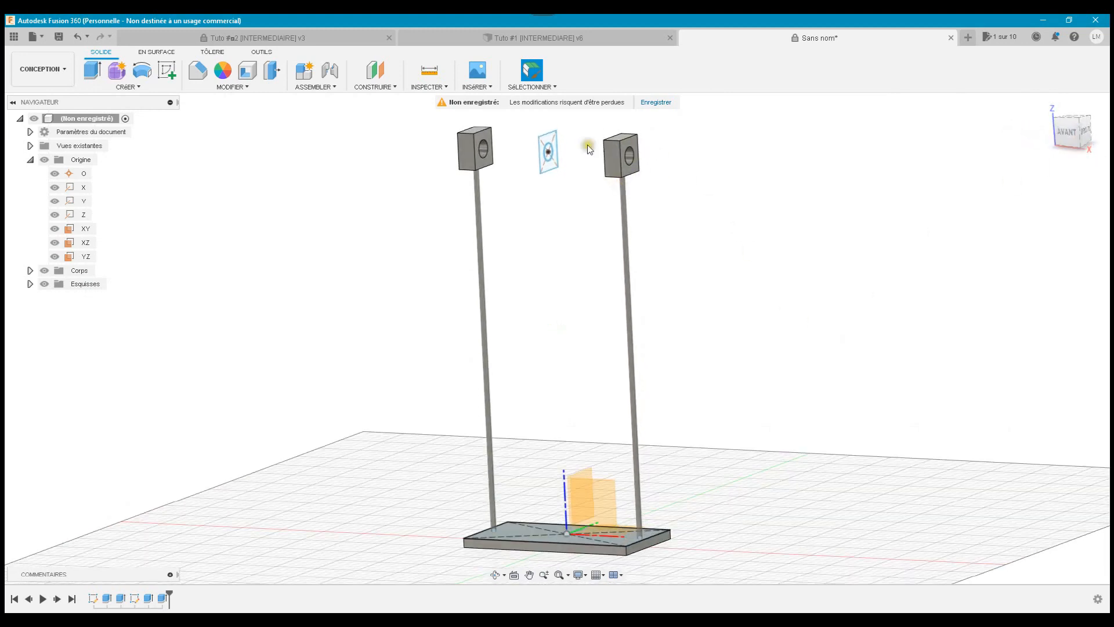
left_click(525, 38)
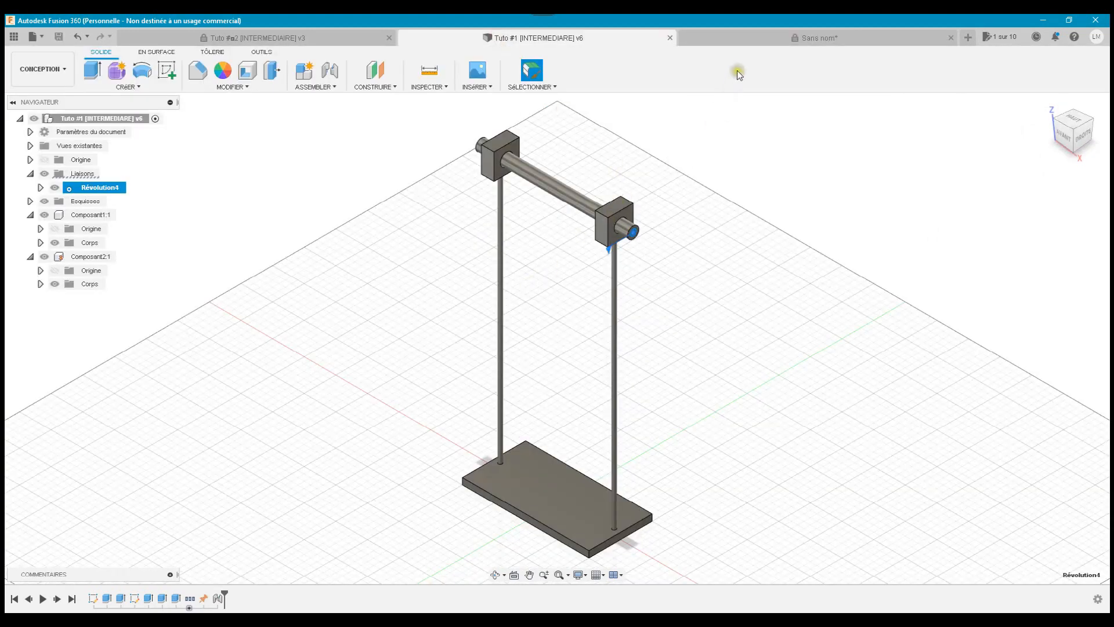
left_click(747, 35)
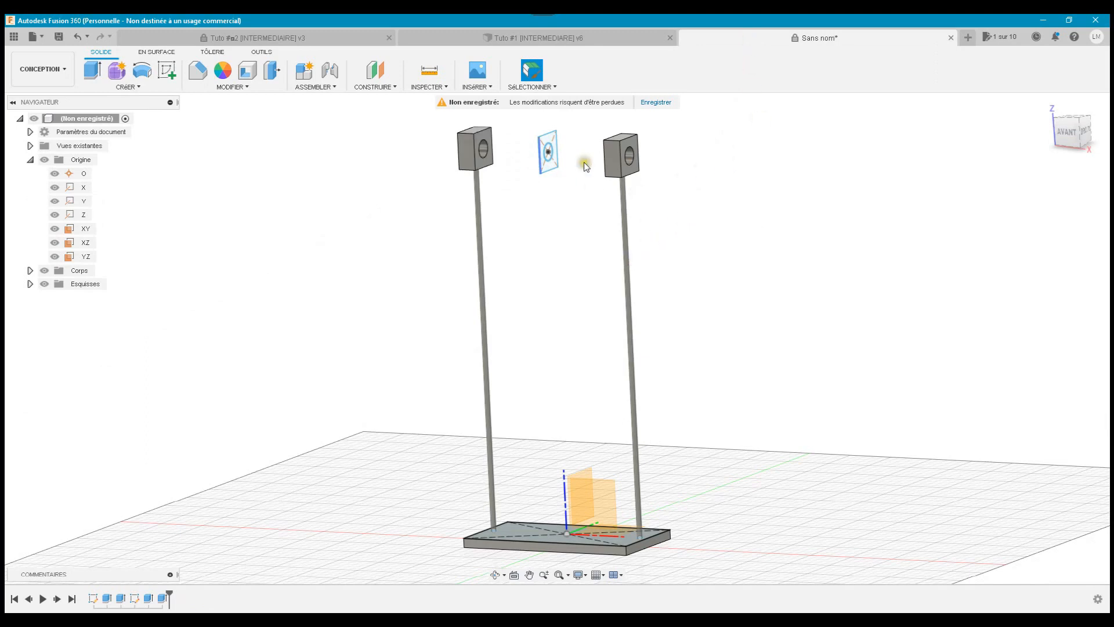
left_click(91, 69)
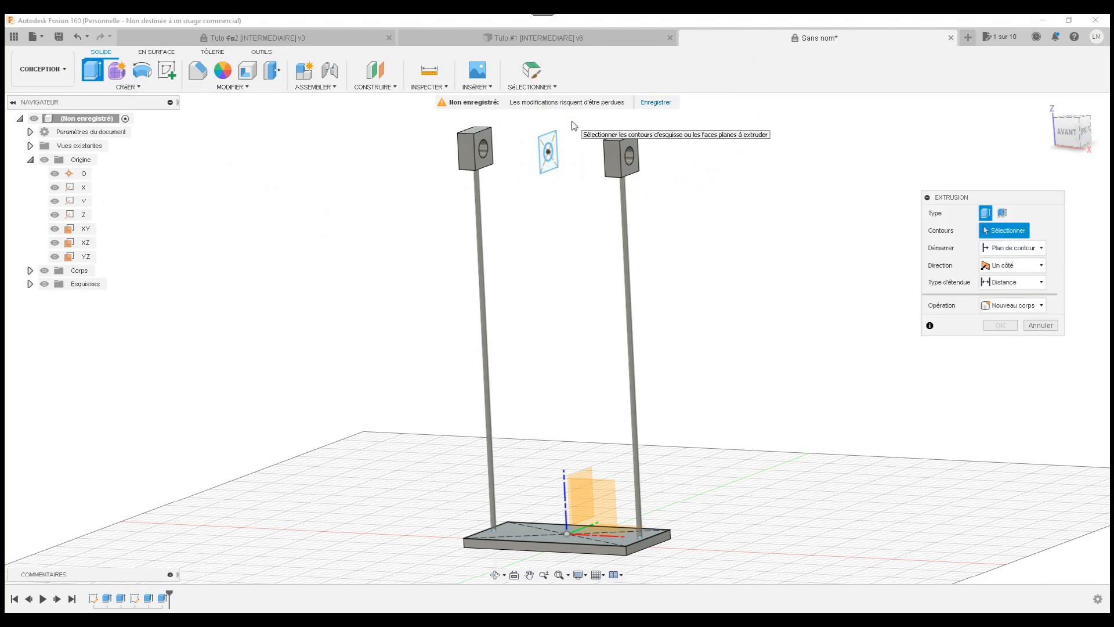
scroll(572, 122, "up", 5)
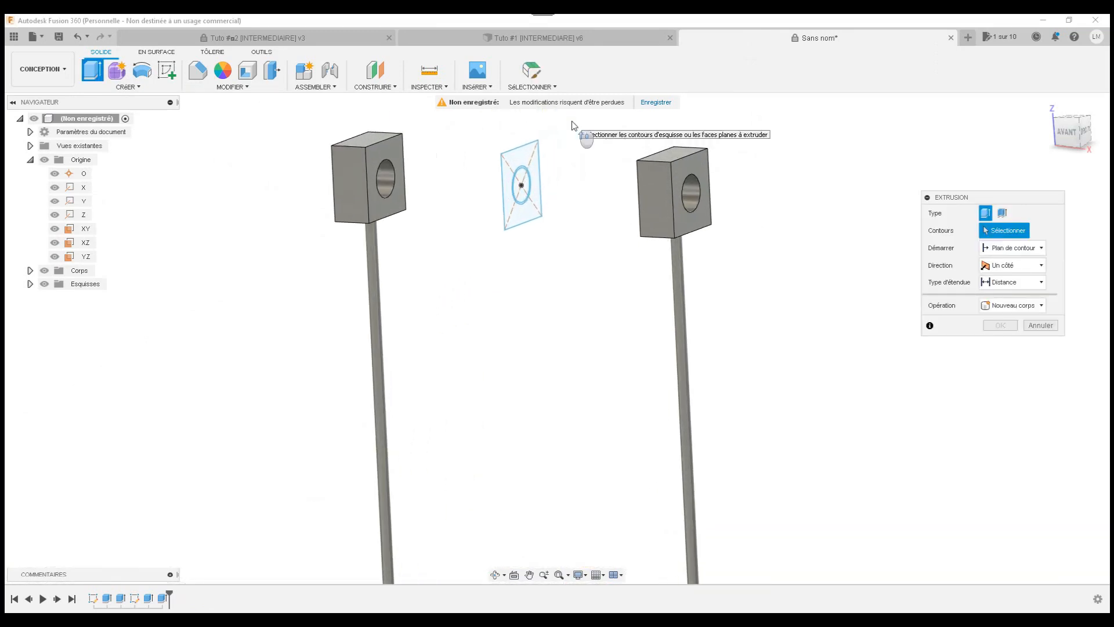
left_click(516, 195)
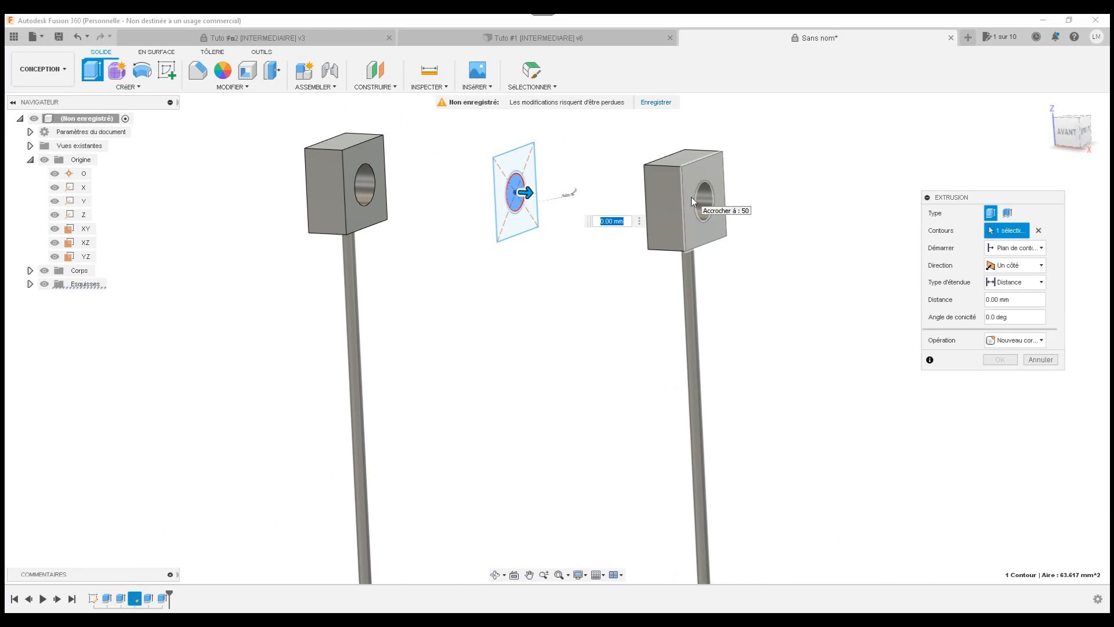
left_click(1066, 132)
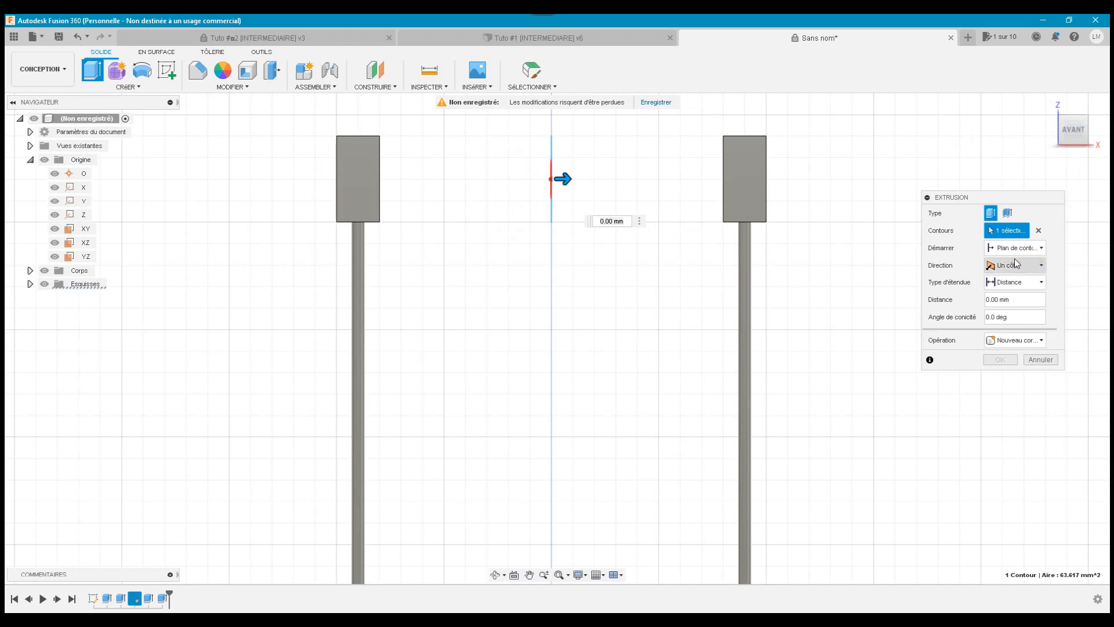
left_click(1015, 264)
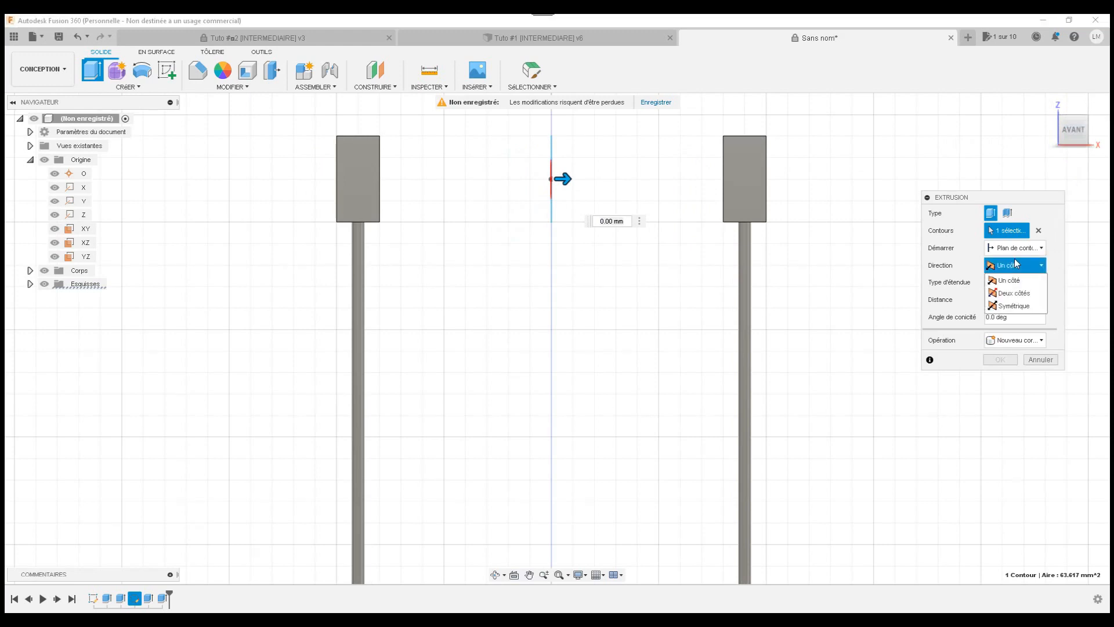
left_click(1022, 305)
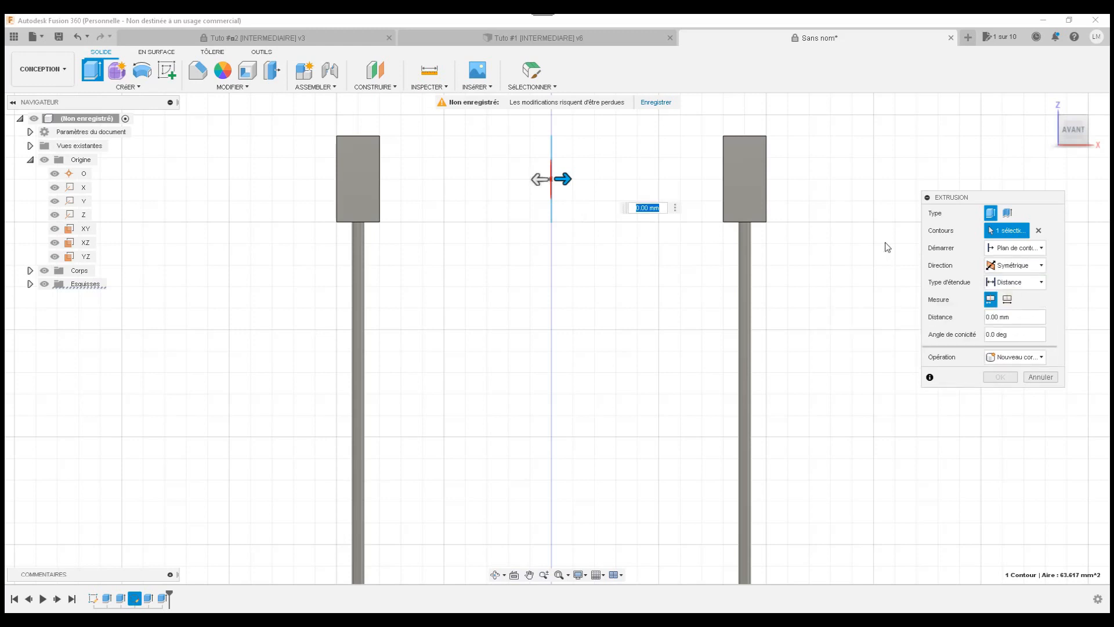
left_click_drag(565, 179, 818, 186)
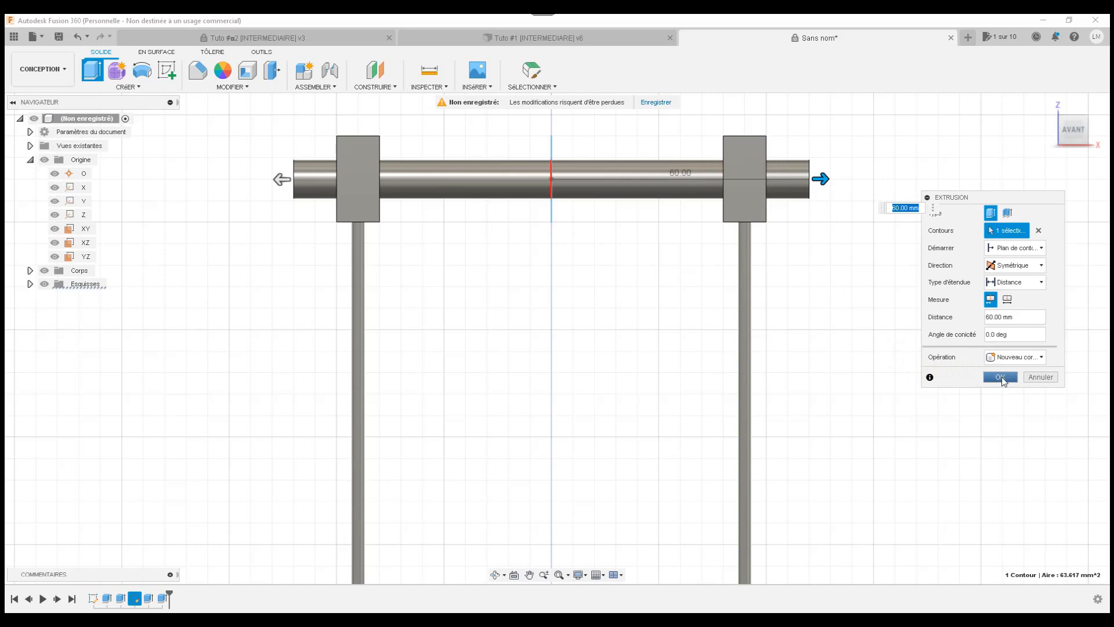
left_click(1001, 378)
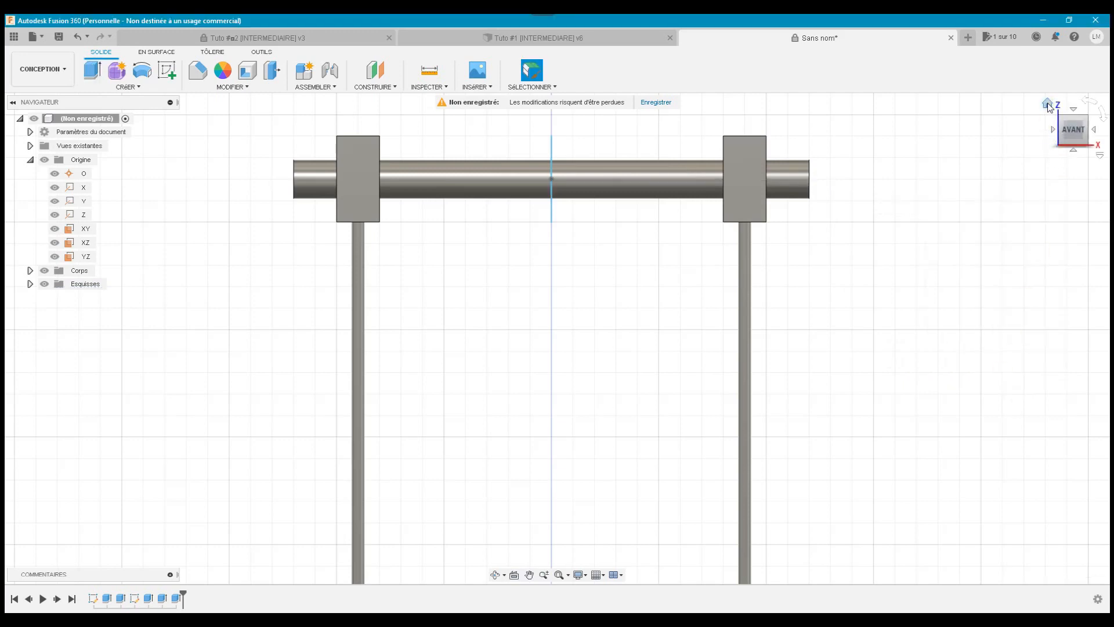
Examine which part of the swing each listed body corresponds to: plate, rods with blocks, and crossbar
left_click(1048, 106)
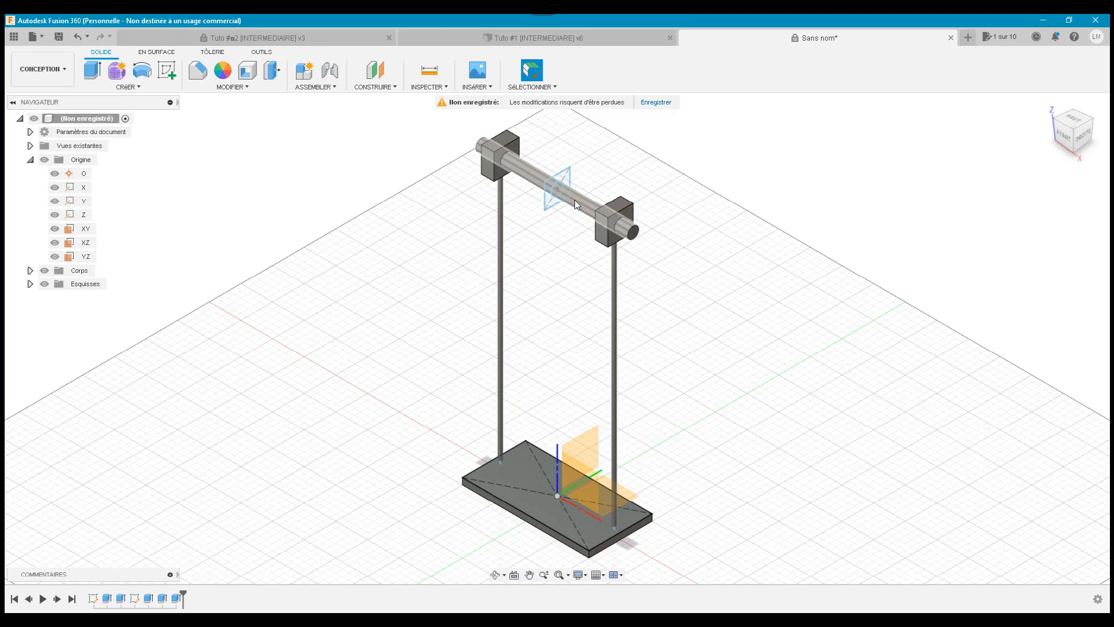
left_click(555, 237)
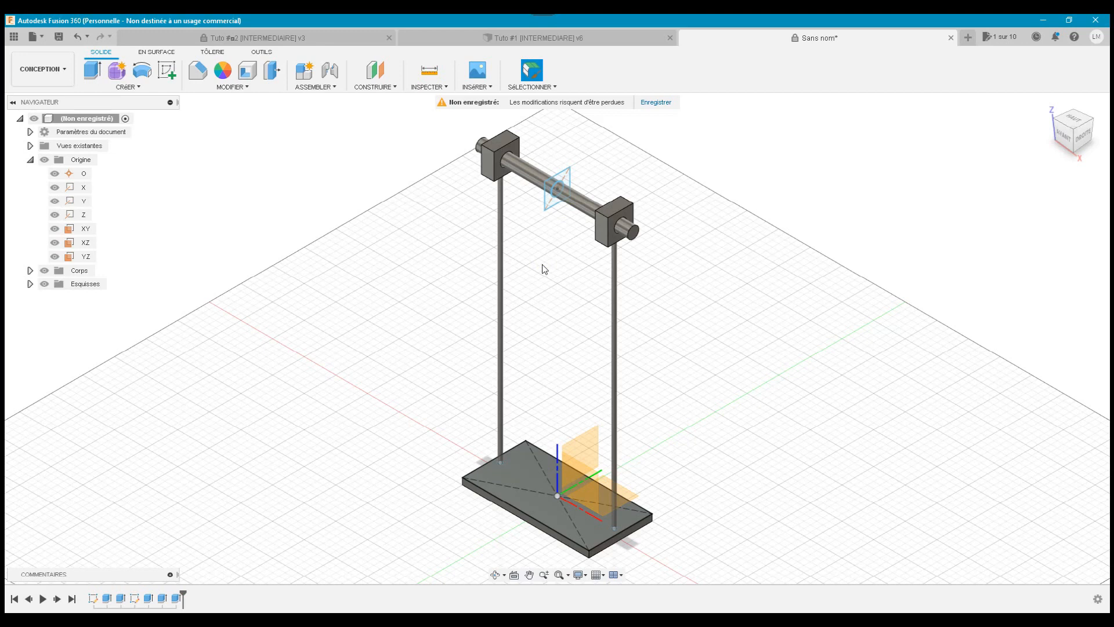
left_click(441, 300)
left_click(203, 332)
left_click(194, 332)
left_click(30, 271)
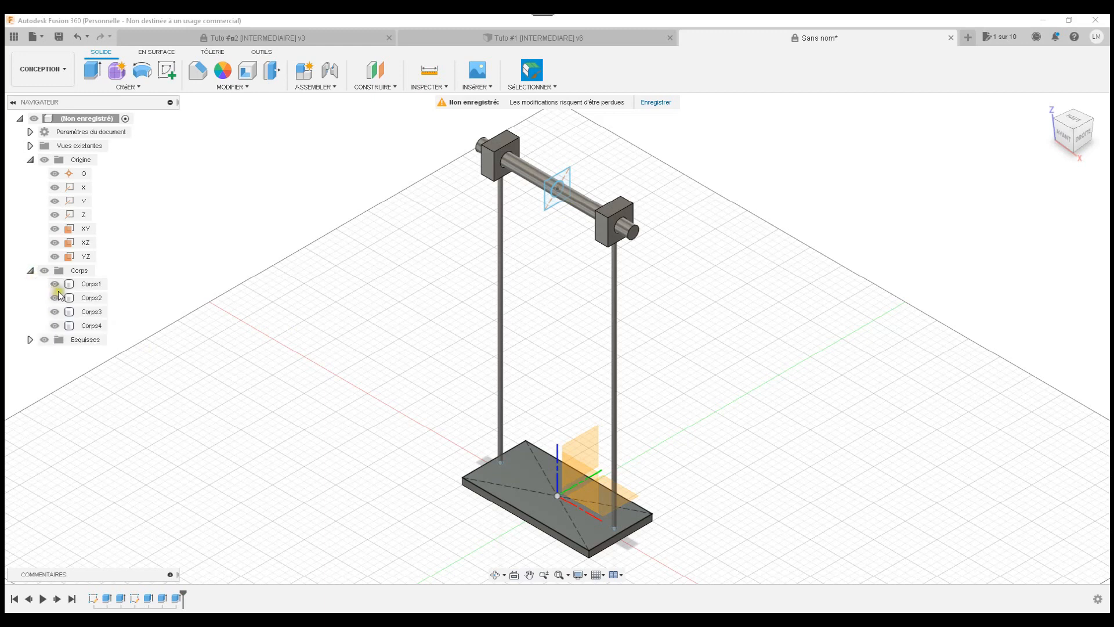
left_click(91, 285)
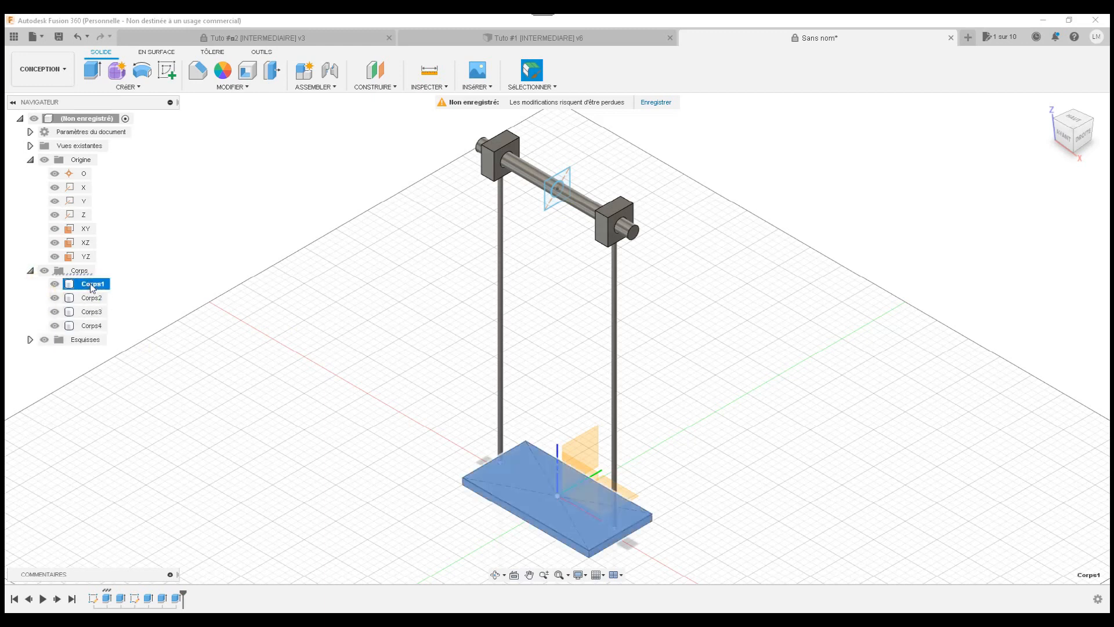
left_click(91, 299)
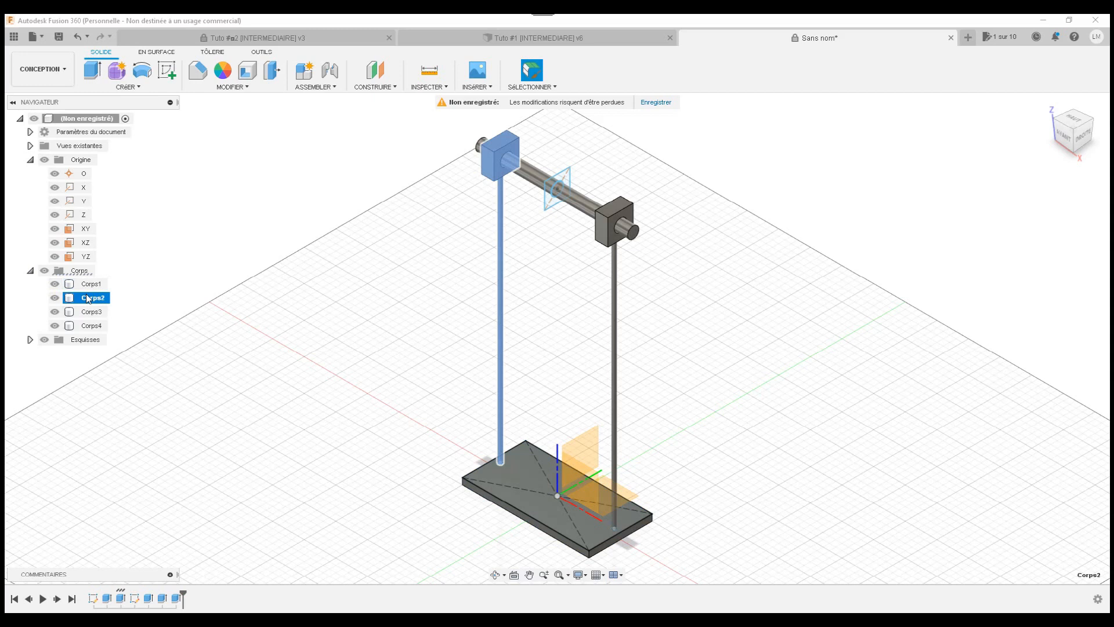
left_click(87, 312)
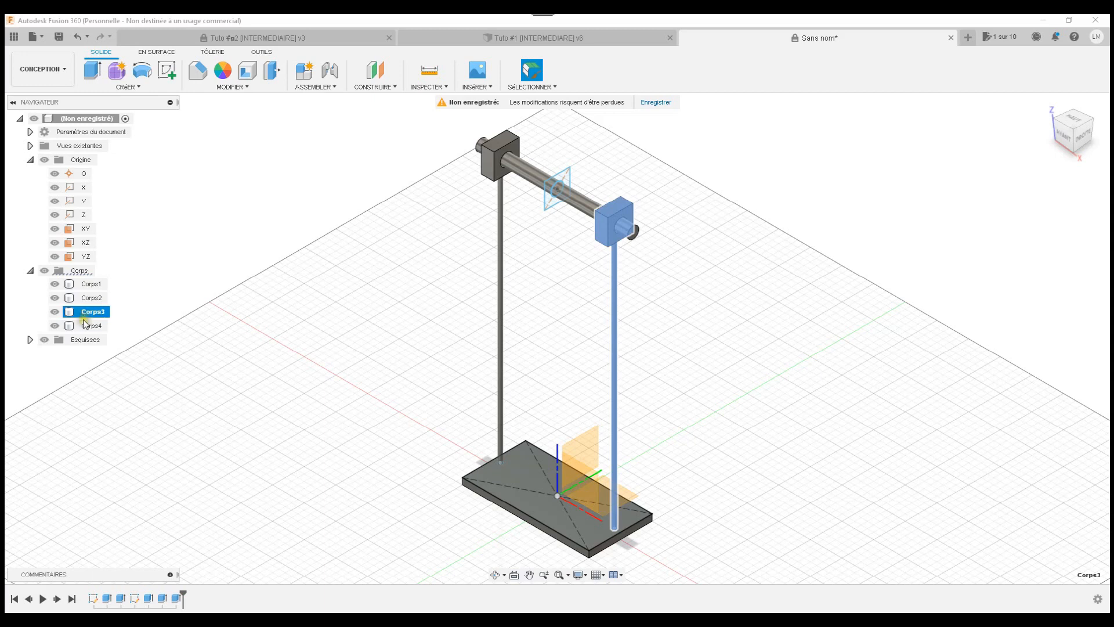
left_click(91, 326)
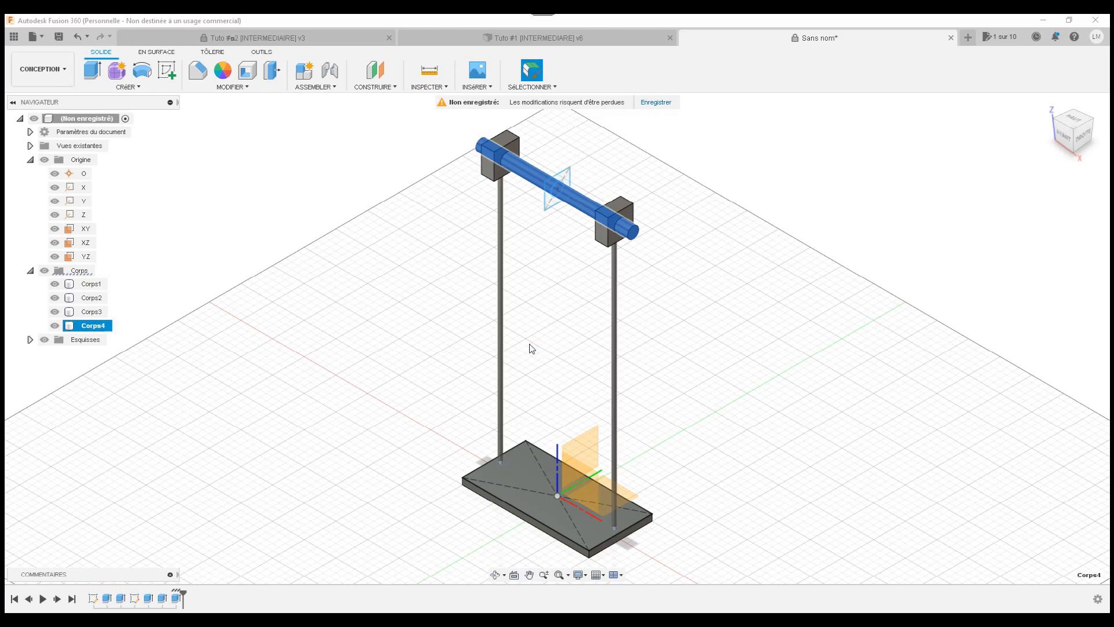
Edit the rods' extrusion to join the seat plate, extending it in two directions with 5 mm on the second side
left_click(501, 372)
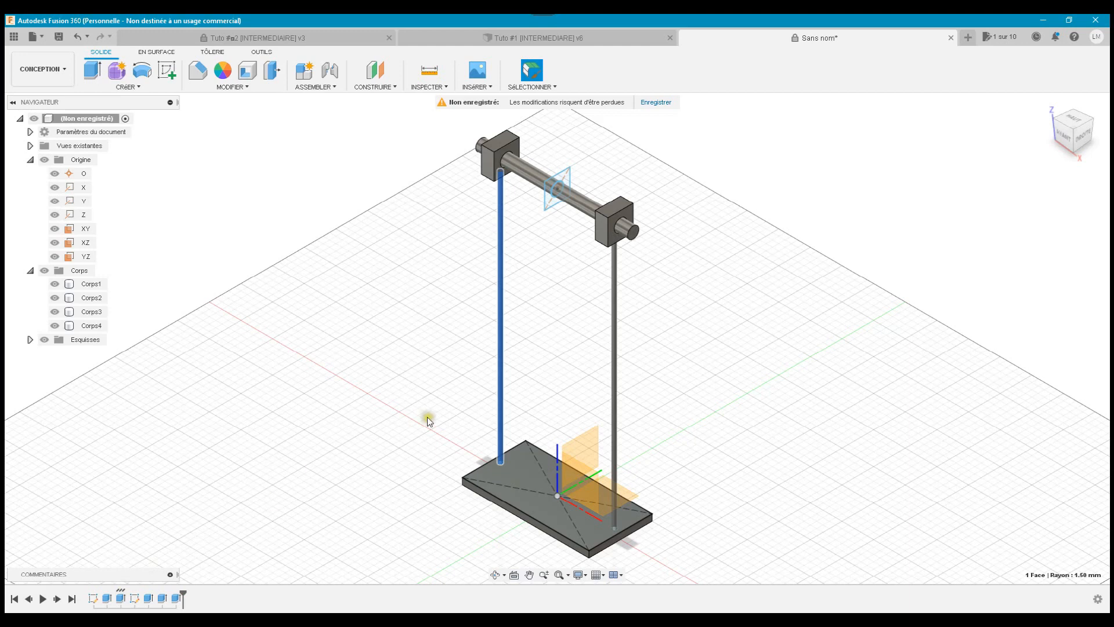
double_click(120, 598)
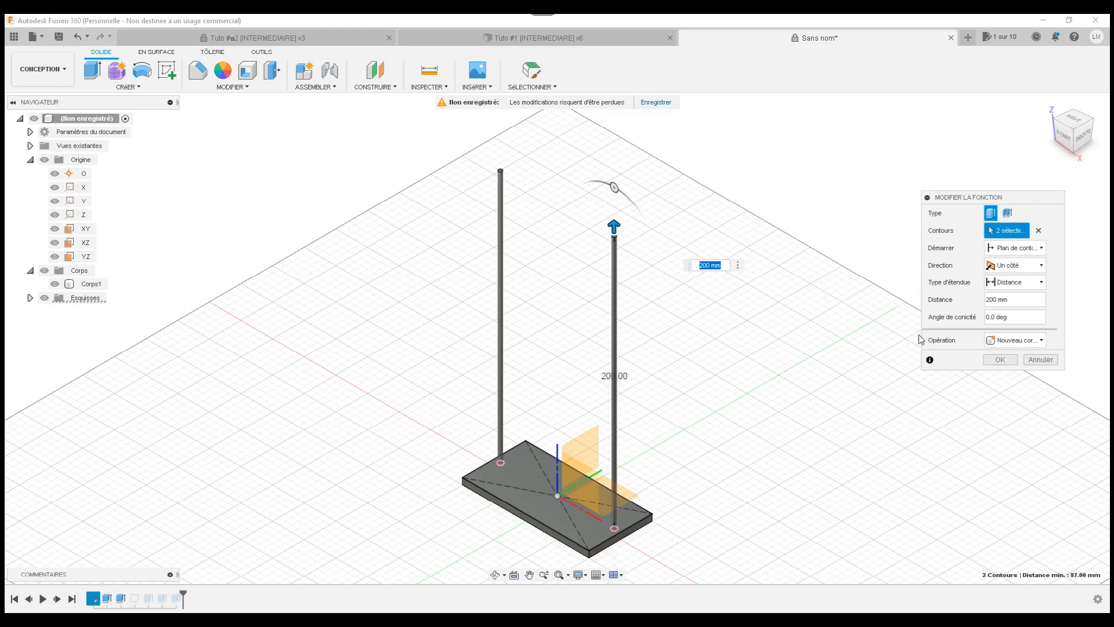
left_click(1010, 339)
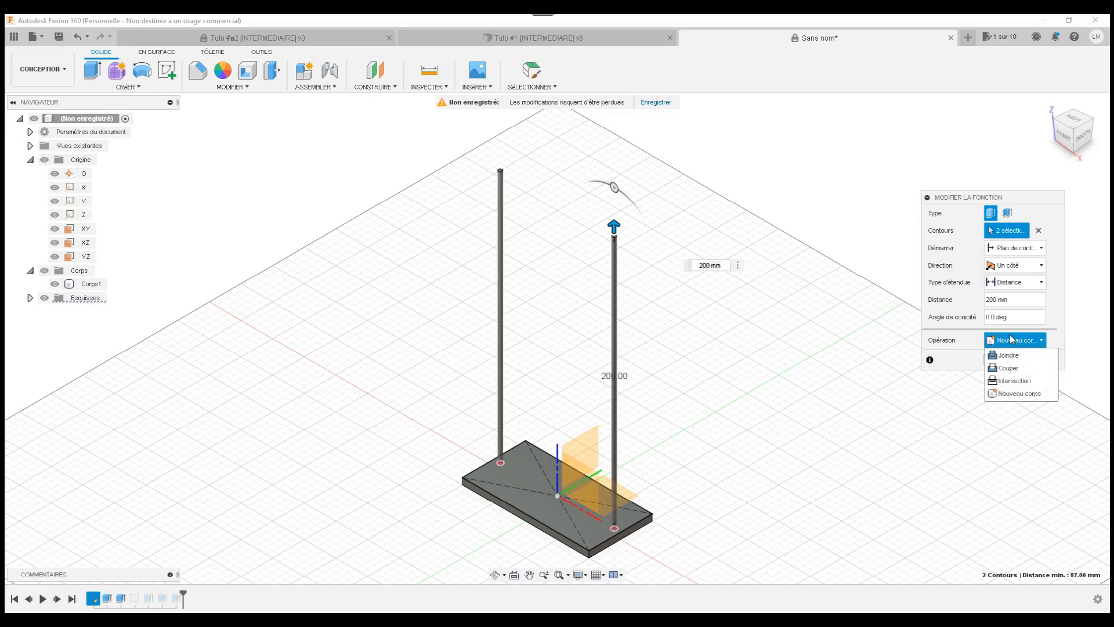
left_click(1008, 355)
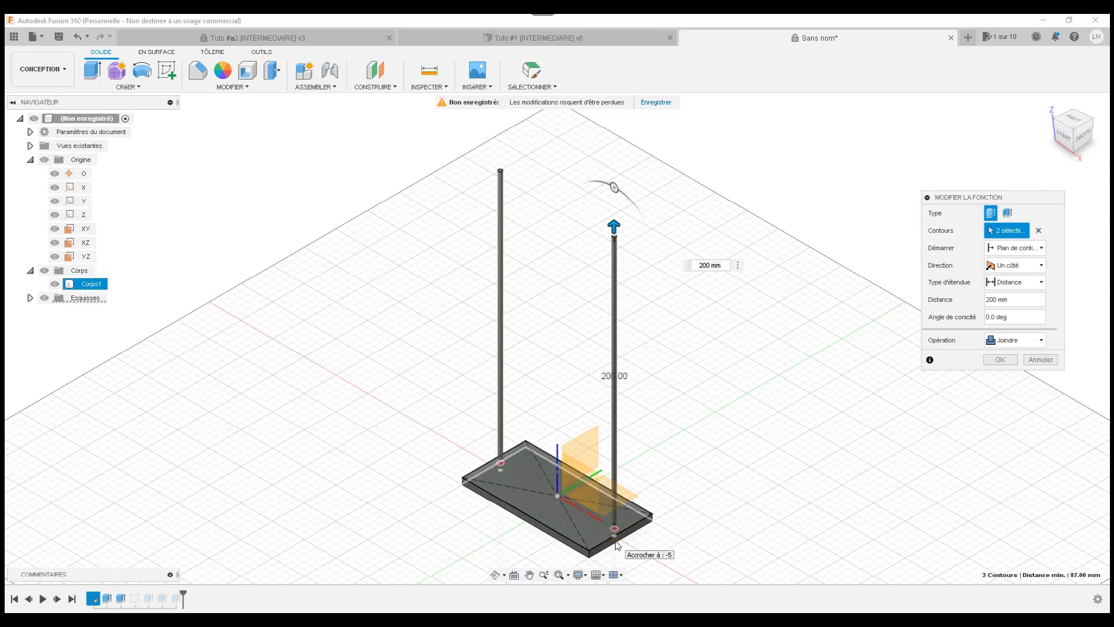
scroll(617, 544, "up", 6)
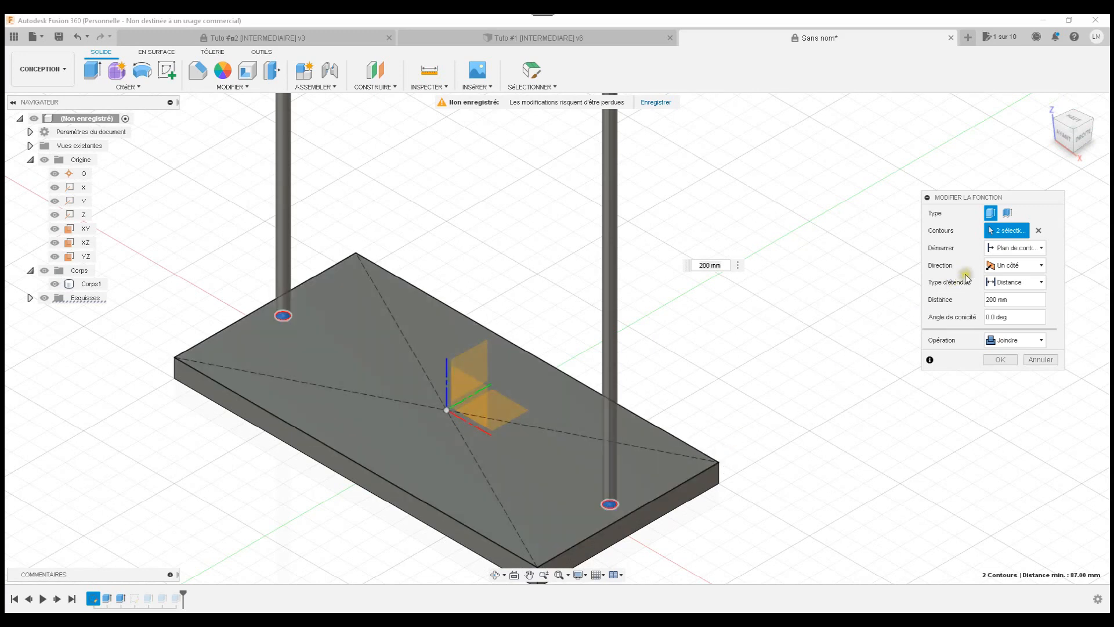
left_click(1004, 266)
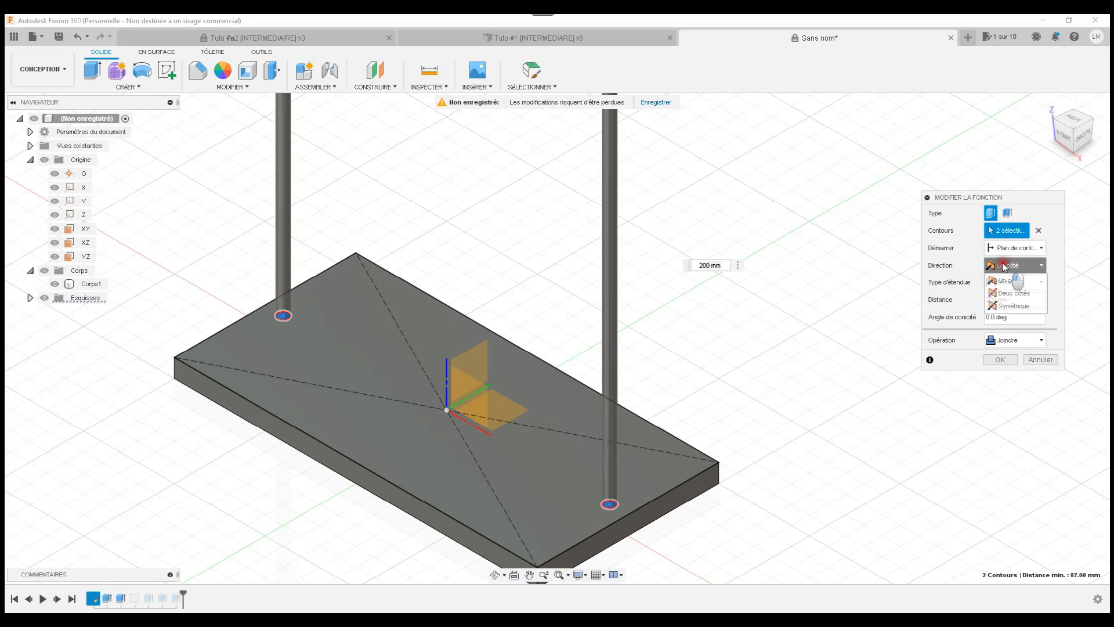
left_click(1003, 291)
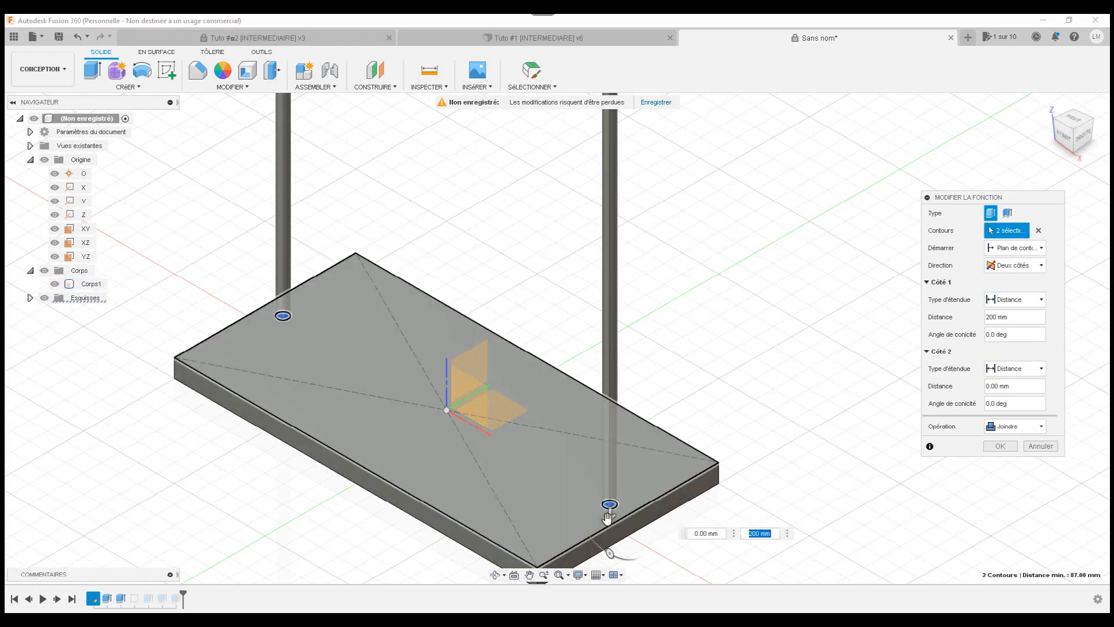
left_click_drag(608, 515, 609, 534)
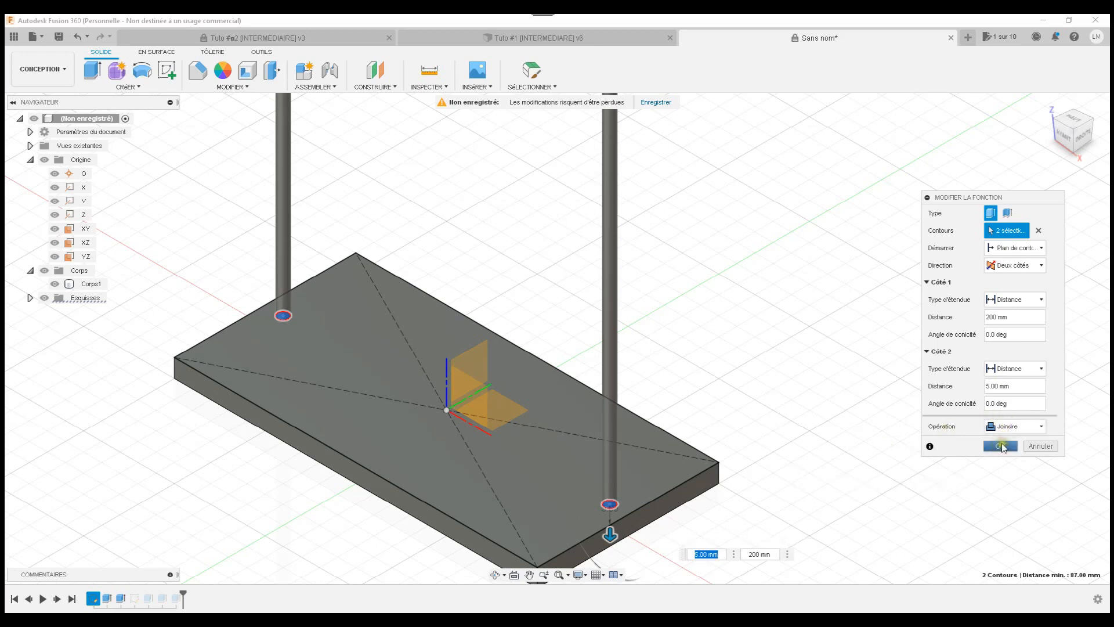
left_click(1004, 446)
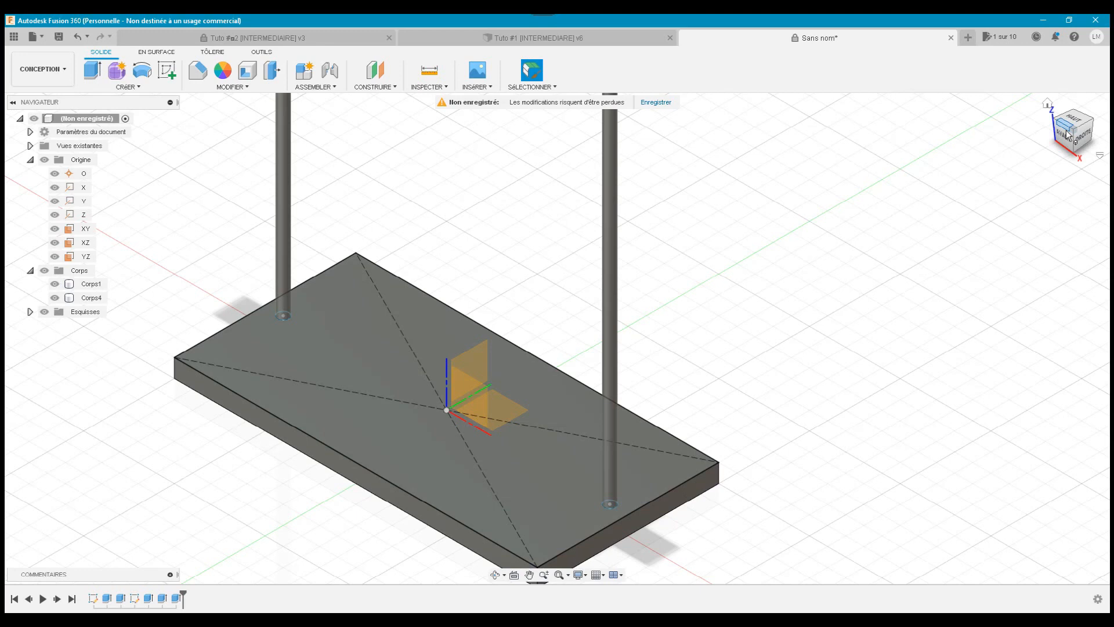
Check the joined swing body and the crossbar body, and create components from all the bodies
left_click(1048, 106)
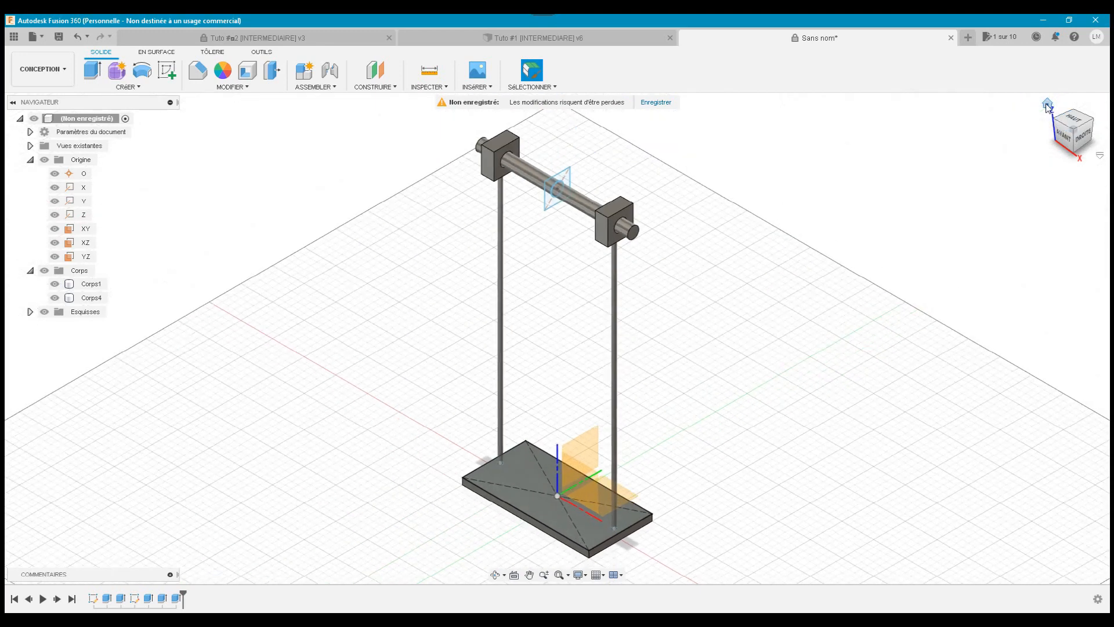
left_click(87, 284)
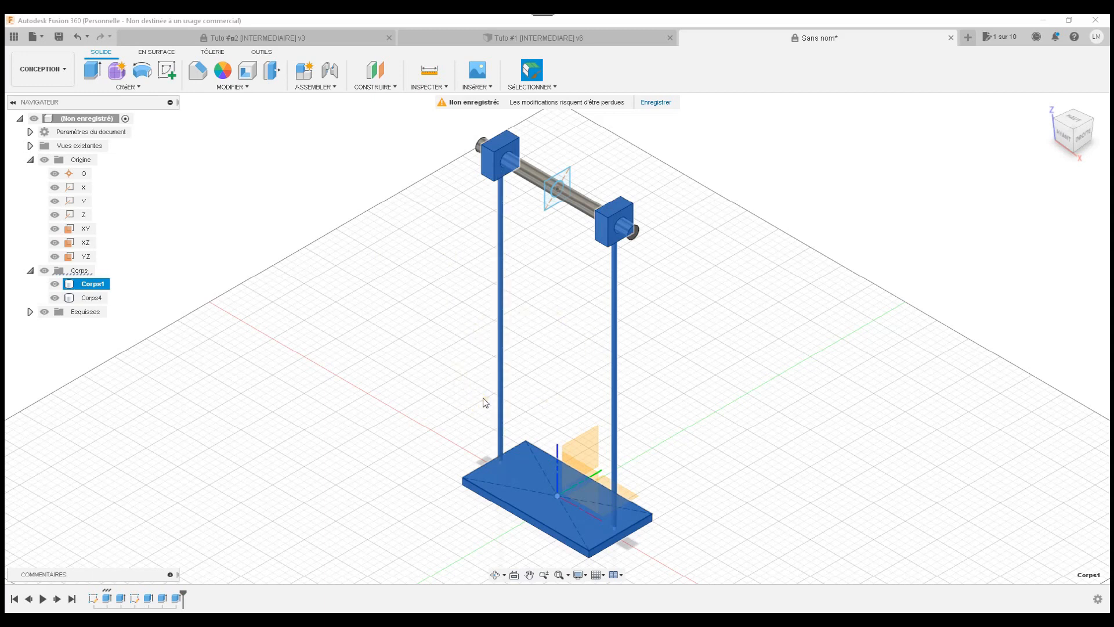
left_click(90, 298)
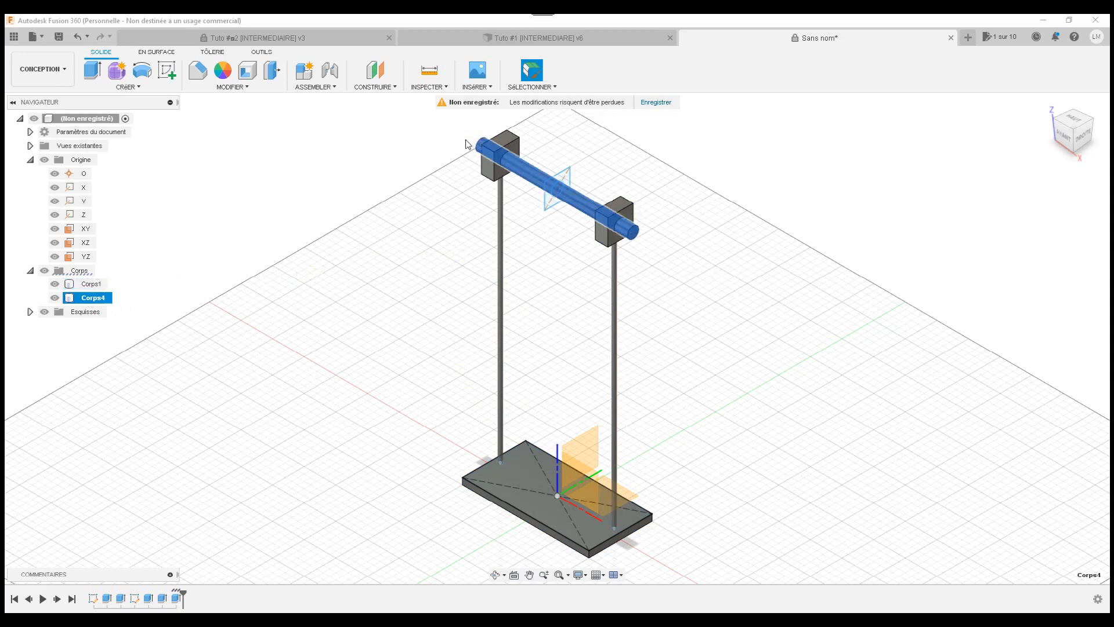
left_click(499, 155, "ctrl")
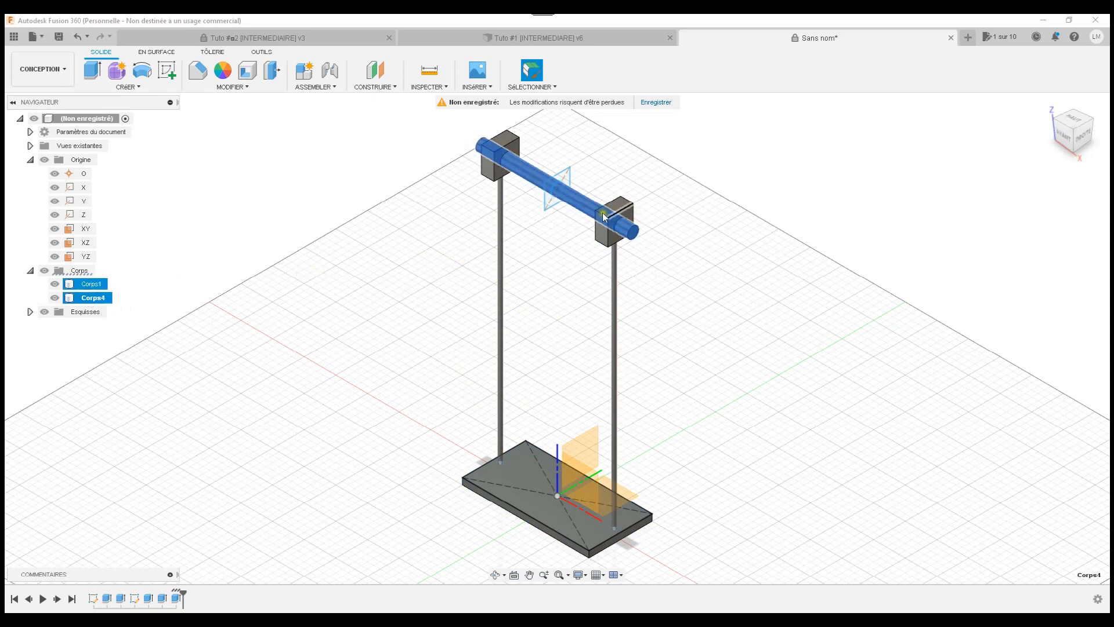
left_click(499, 155, "ctrl")
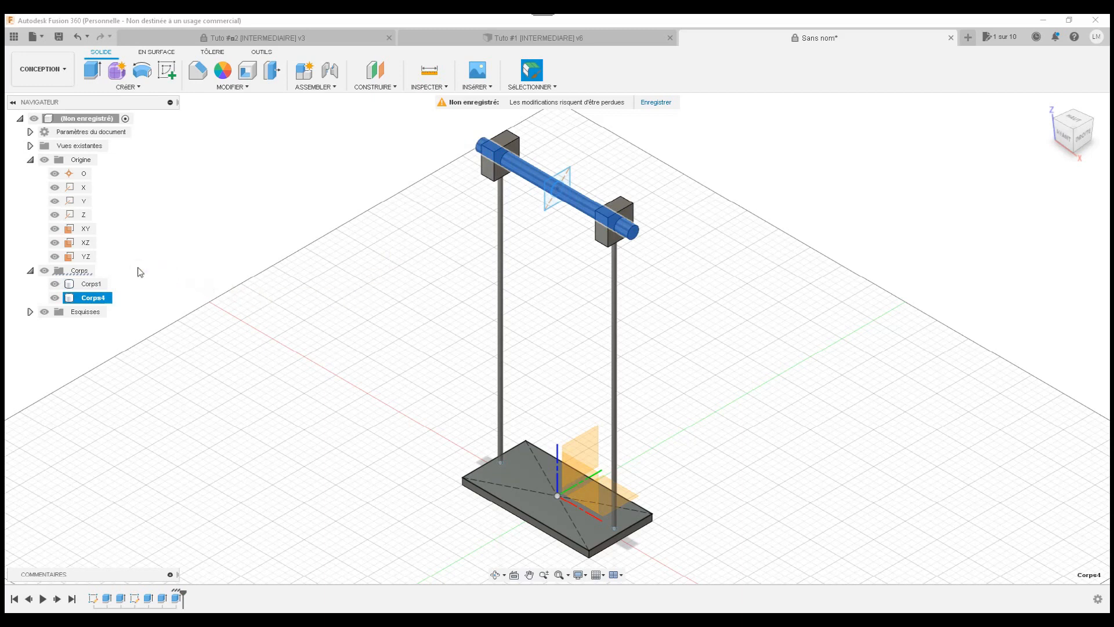
left_click(68, 269)
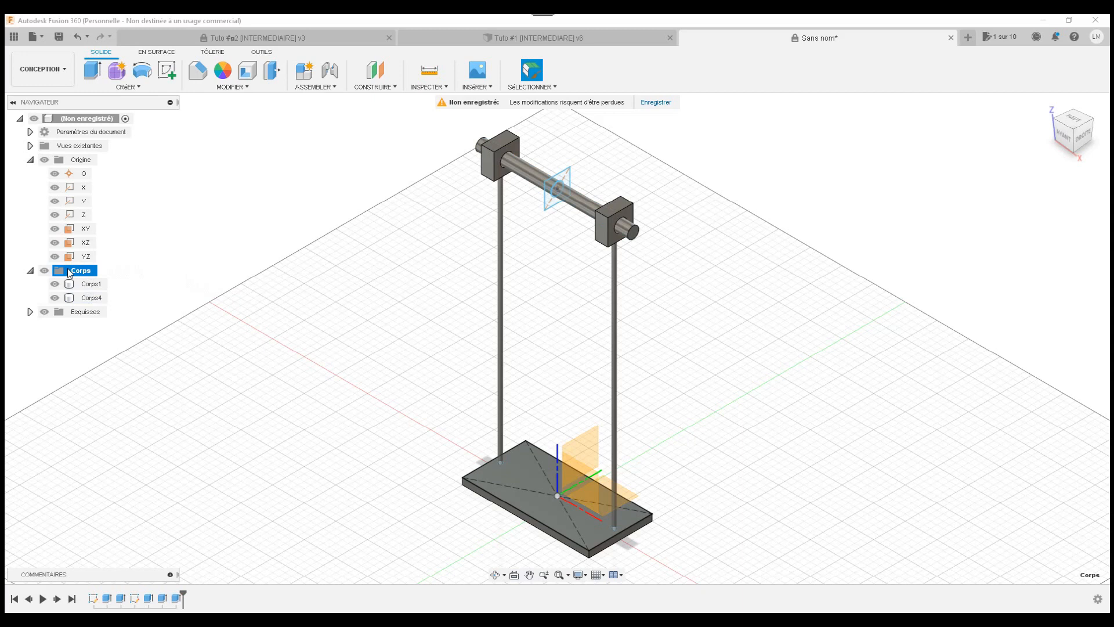
right_click(69, 273)
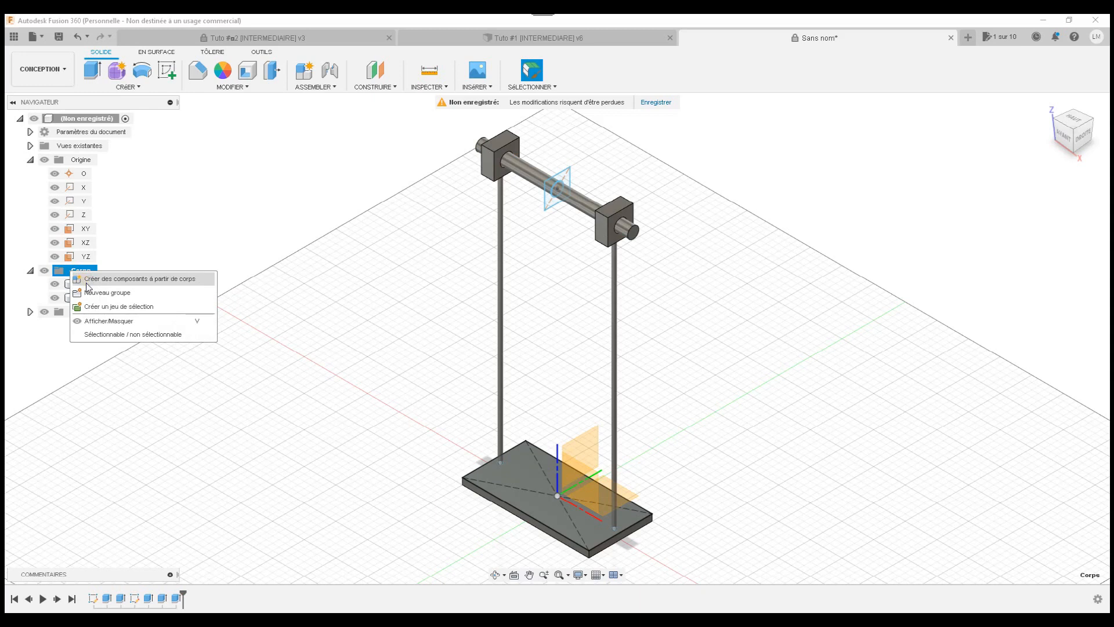
left_click(87, 281)
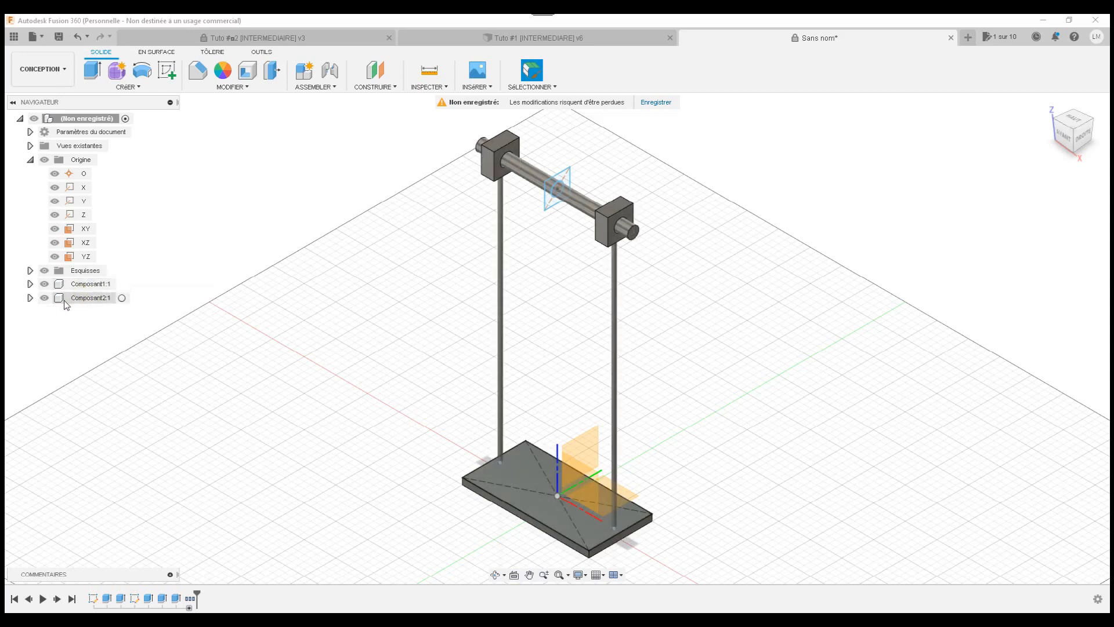
Activate the seat-and-rods component and the crossbar component in turn to examine each one, finishing with the whole assembly active again
left_click(30, 284)
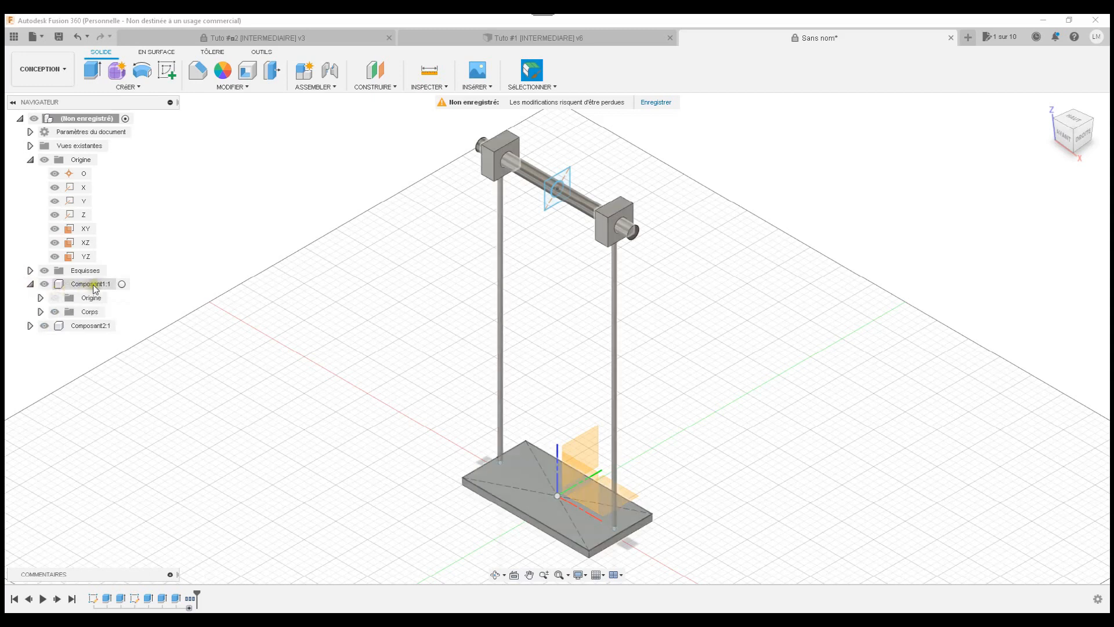
left_click(110, 288)
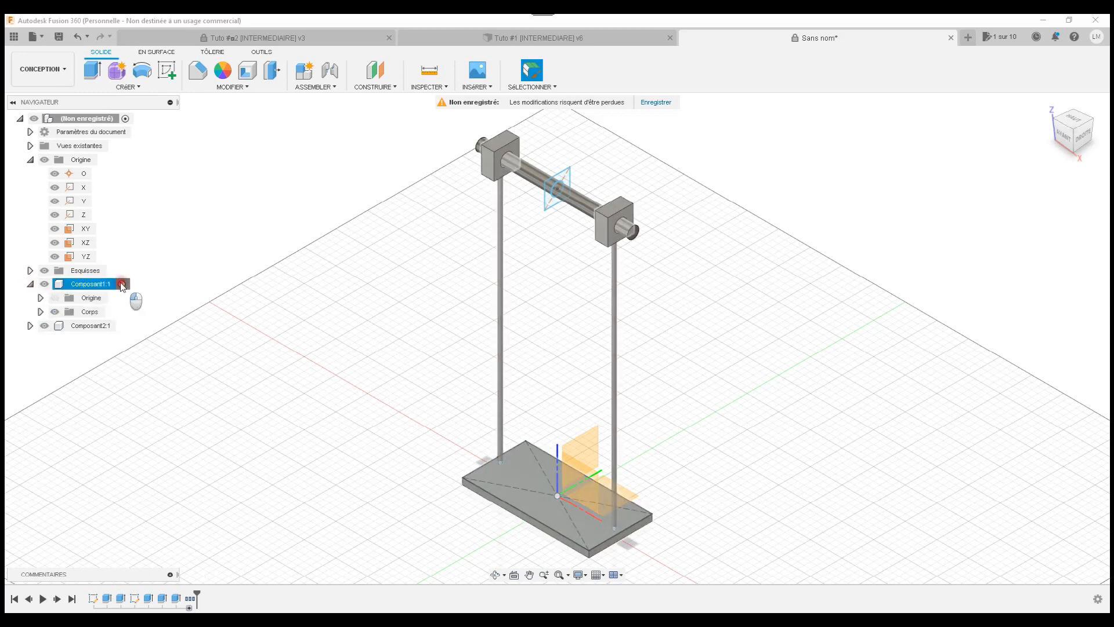
left_click(121, 284)
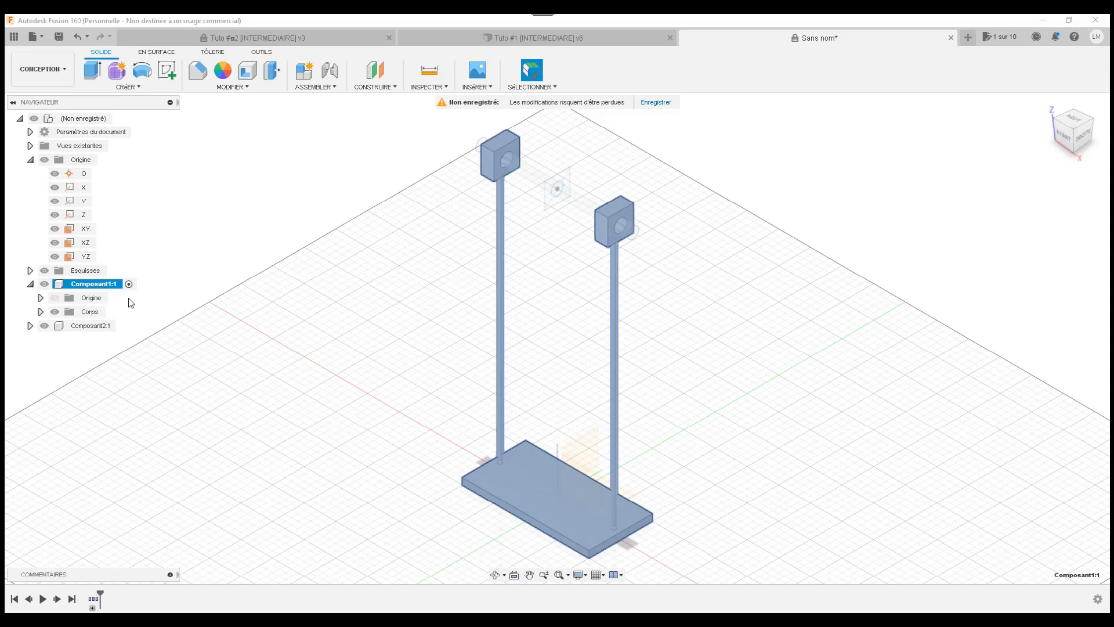
left_click(29, 326)
left_click(109, 325)
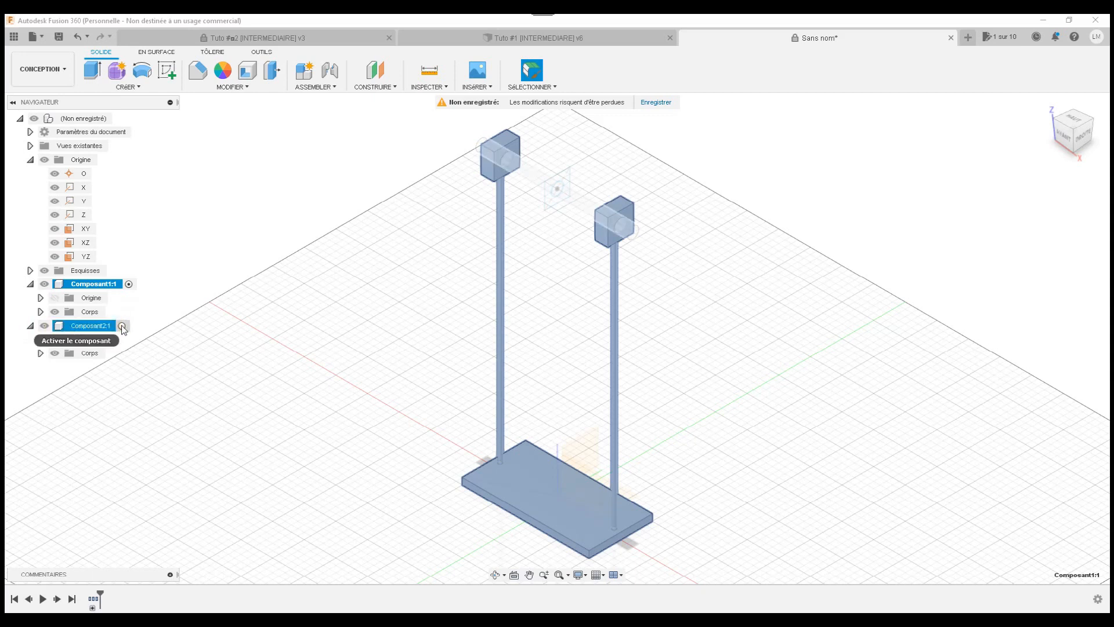
left_click(122, 325)
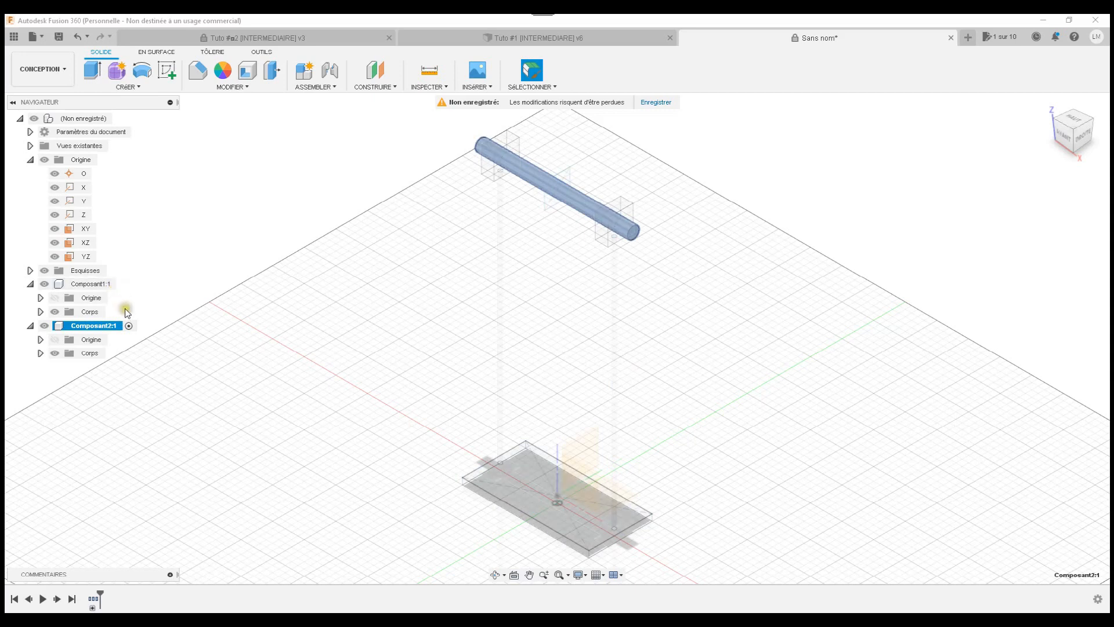
left_click(437, 232)
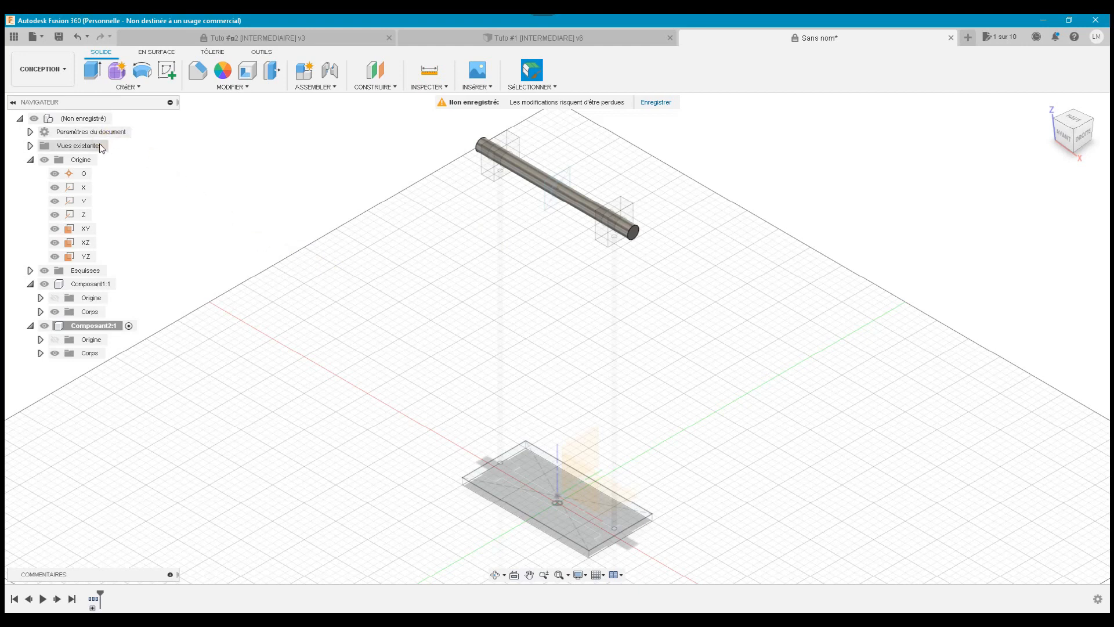
left_click(95, 119)
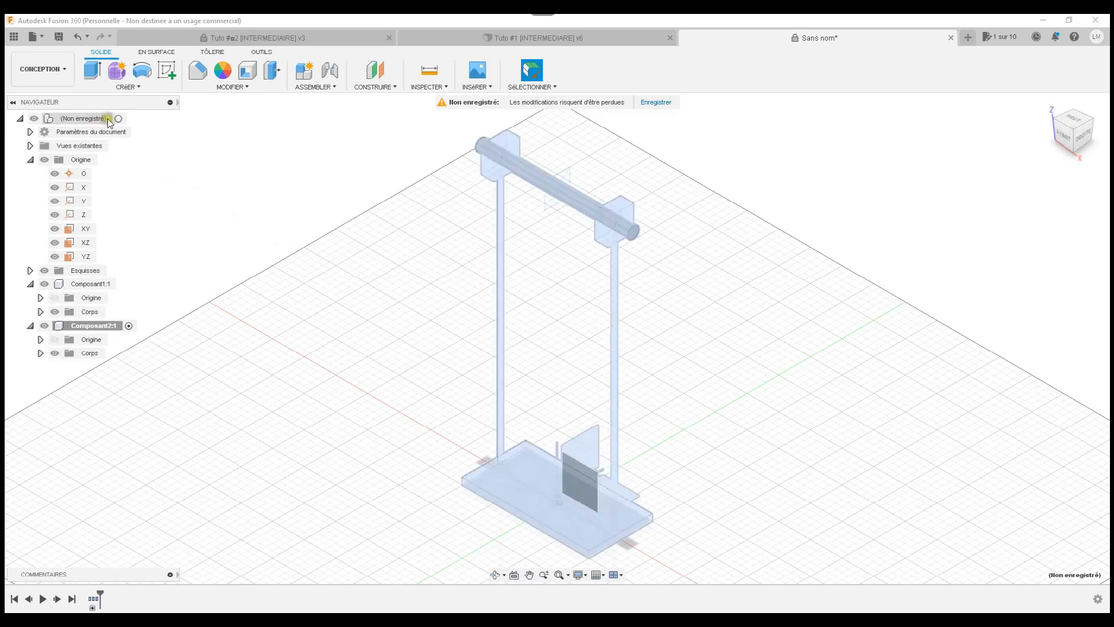
left_click(125, 119)
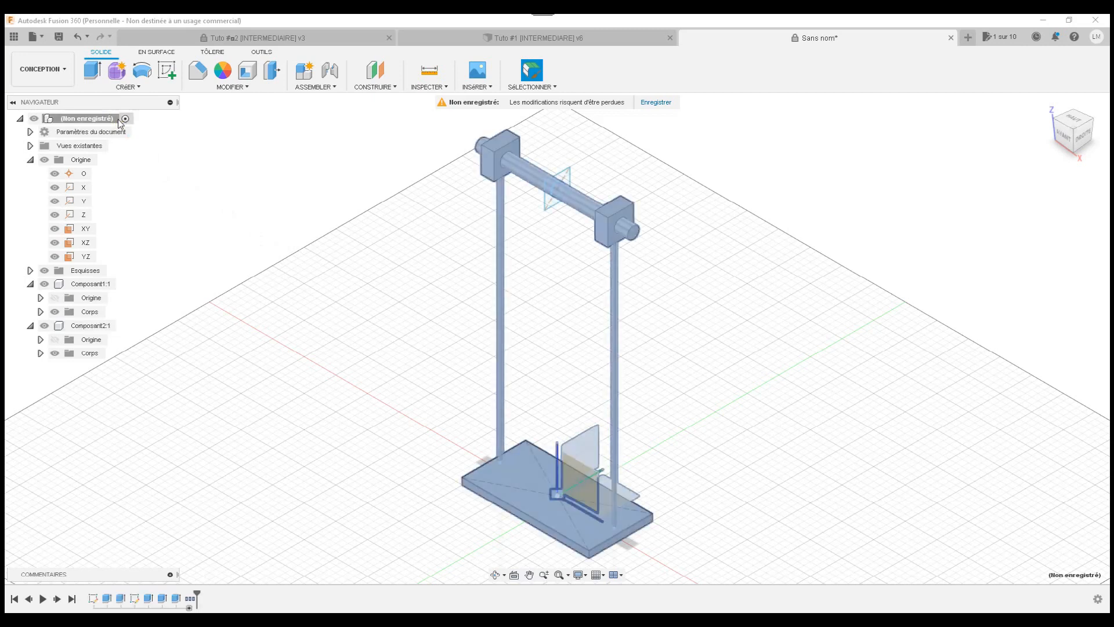
left_click(329, 282)
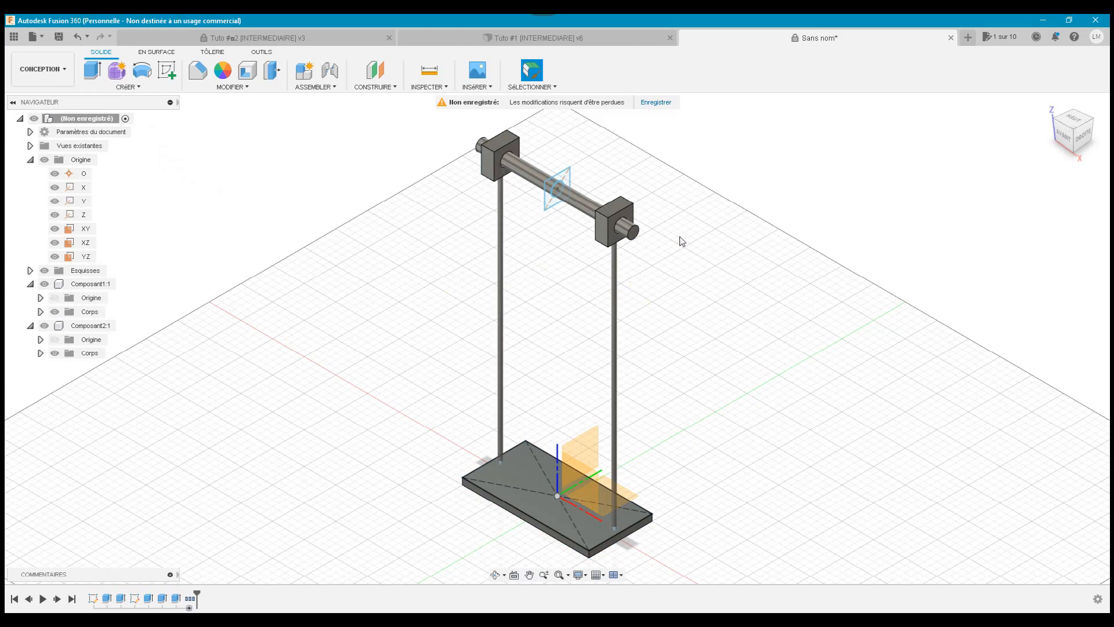
scroll(680, 236, "up", 5)
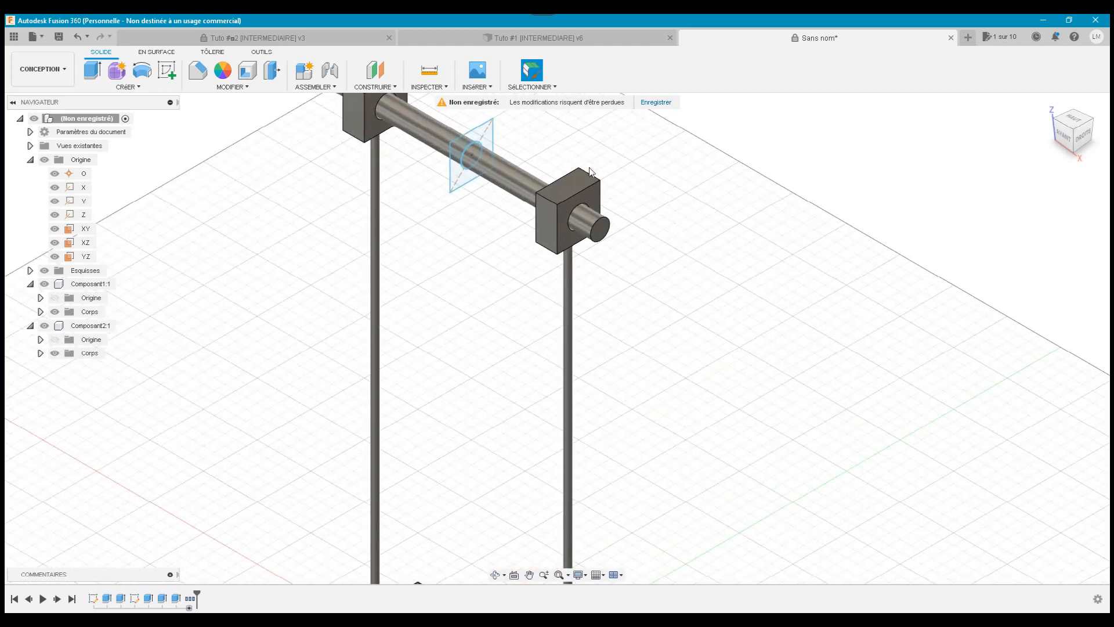
left_click(330, 87)
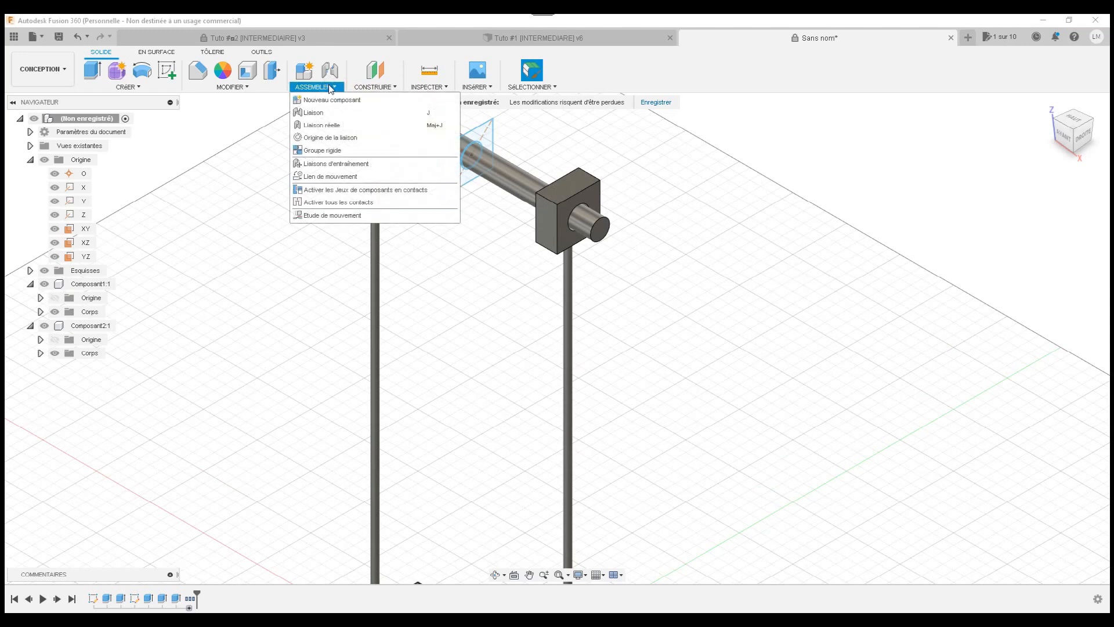
left_click(322, 114)
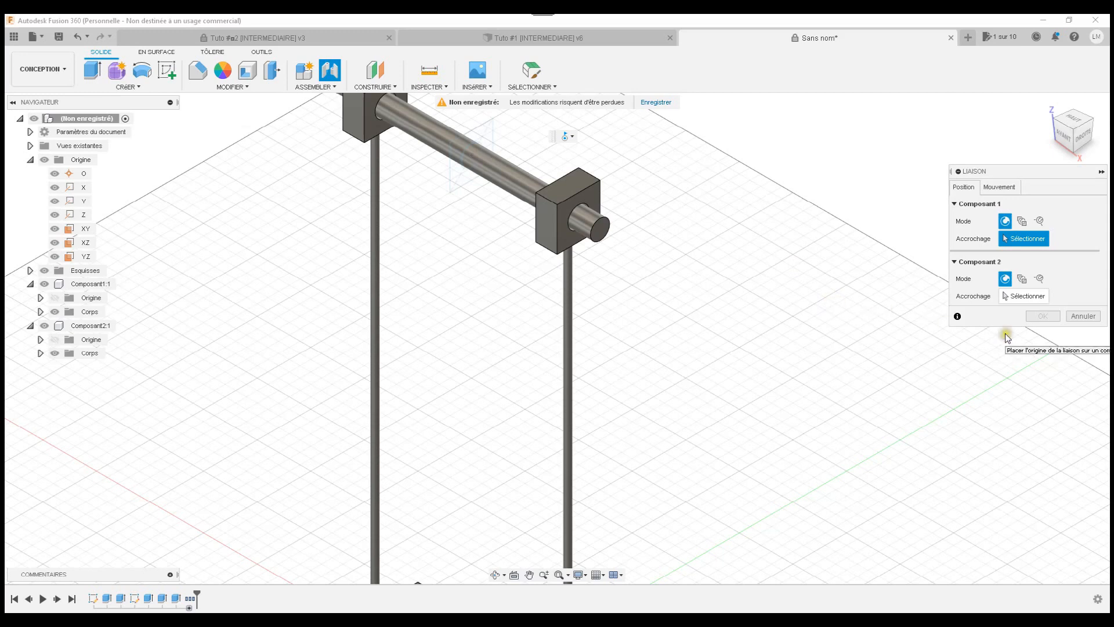
left_click(1083, 315)
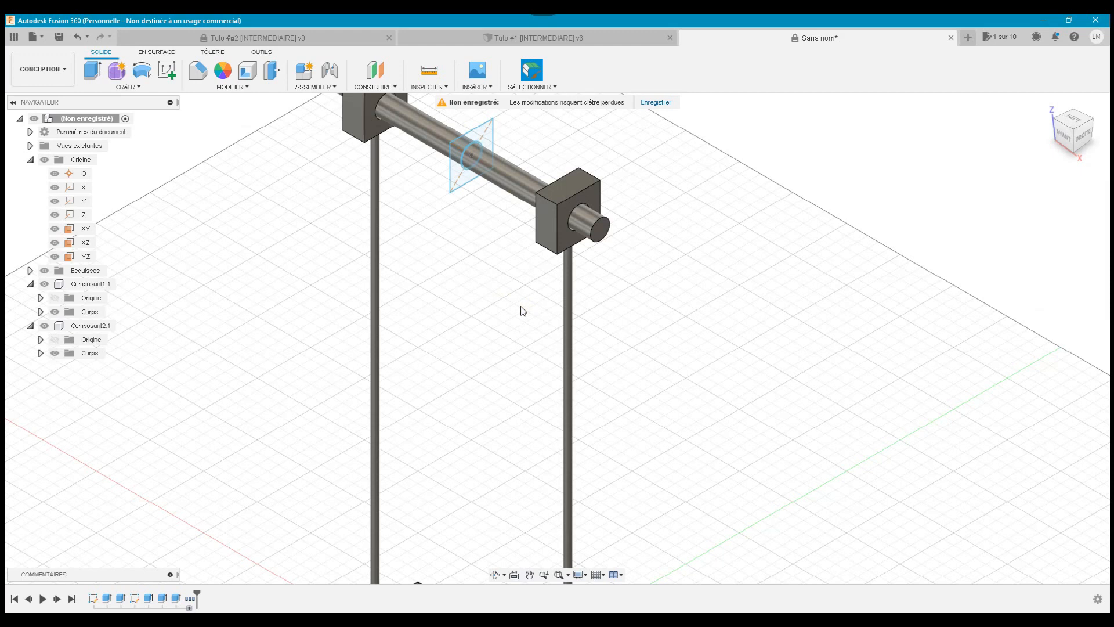
Ground the crossbar component so it stays fixed, and reactivate the top-level assembly
left_click(512, 180)
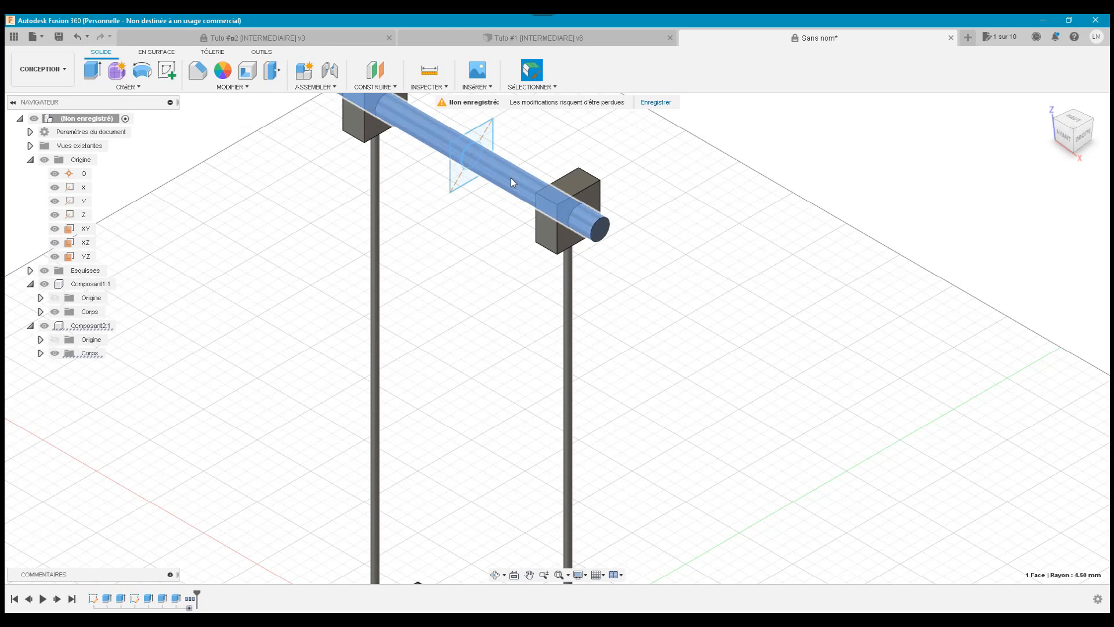
left_click(117, 326)
left_click(129, 326)
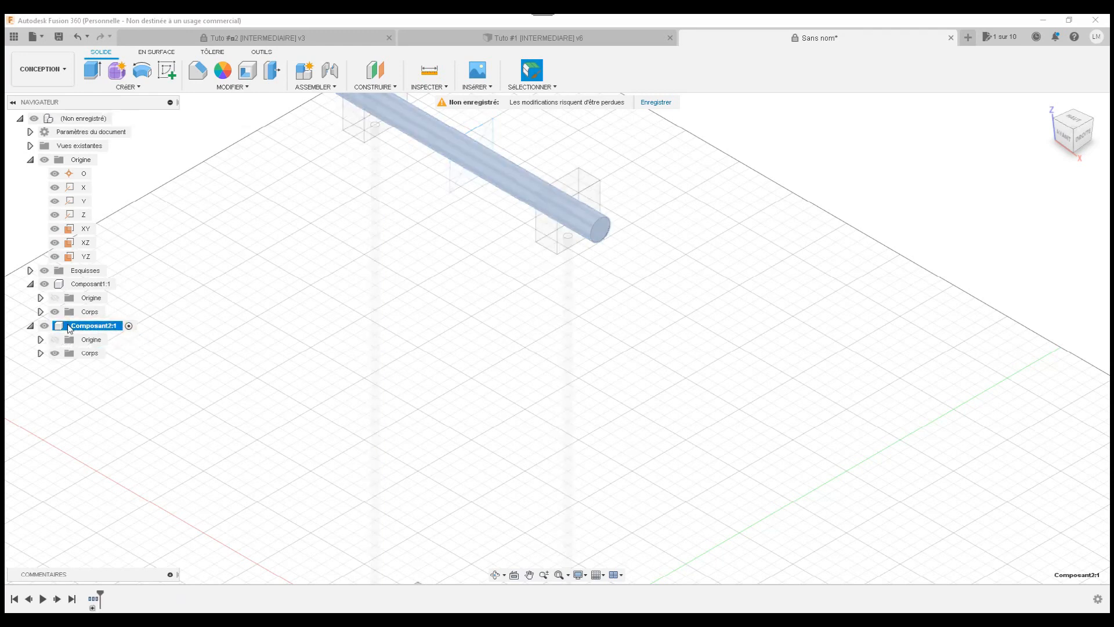
right_click(69, 328)
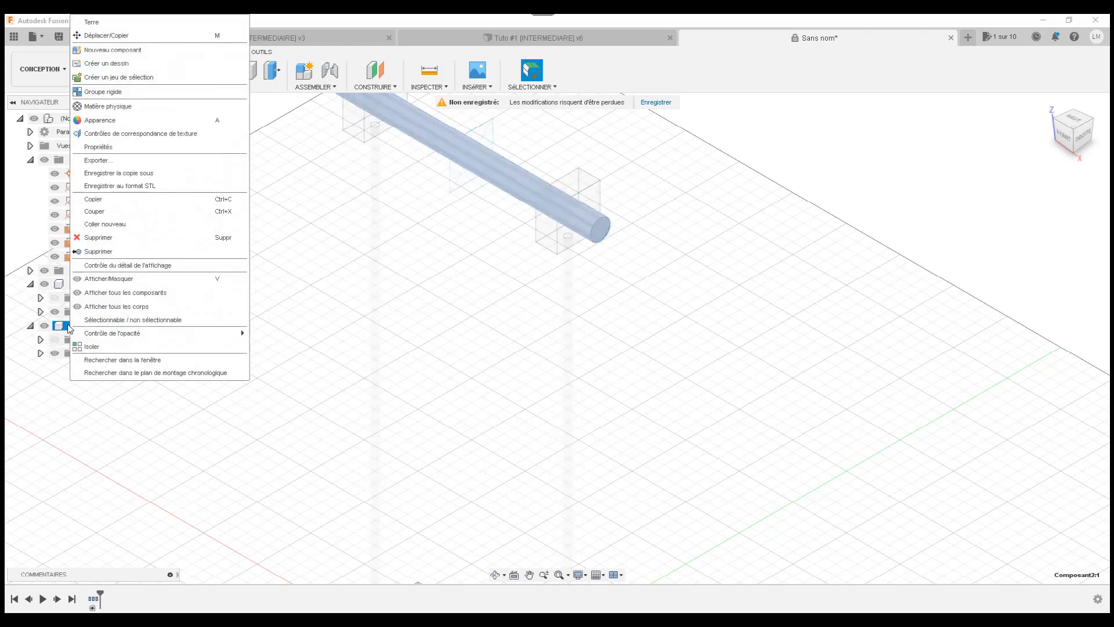
left_click(97, 26)
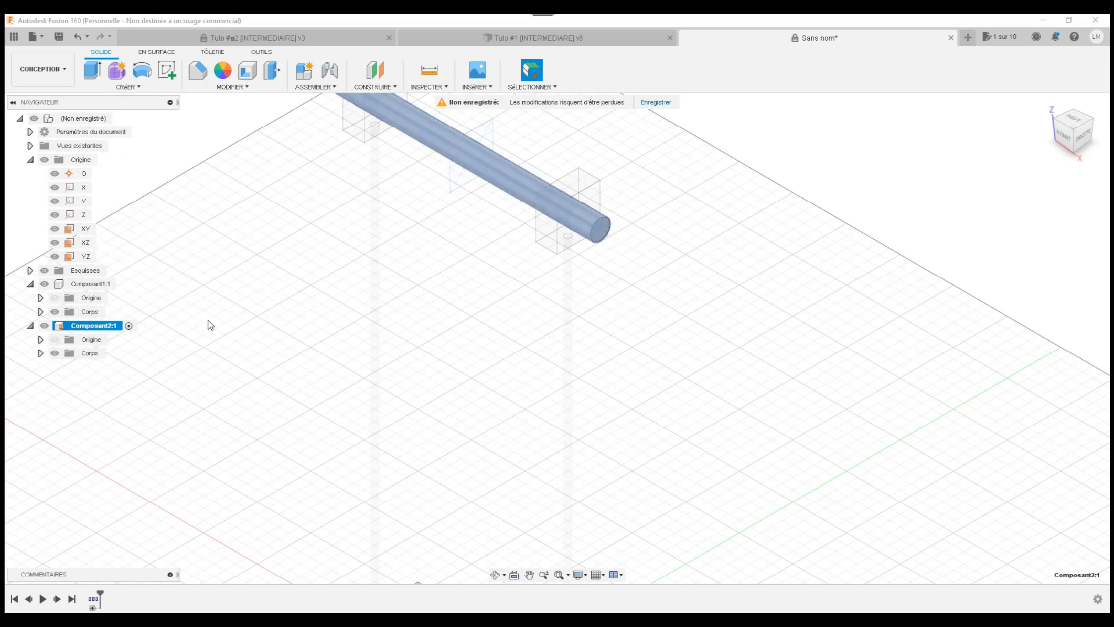
double_click(95, 119)
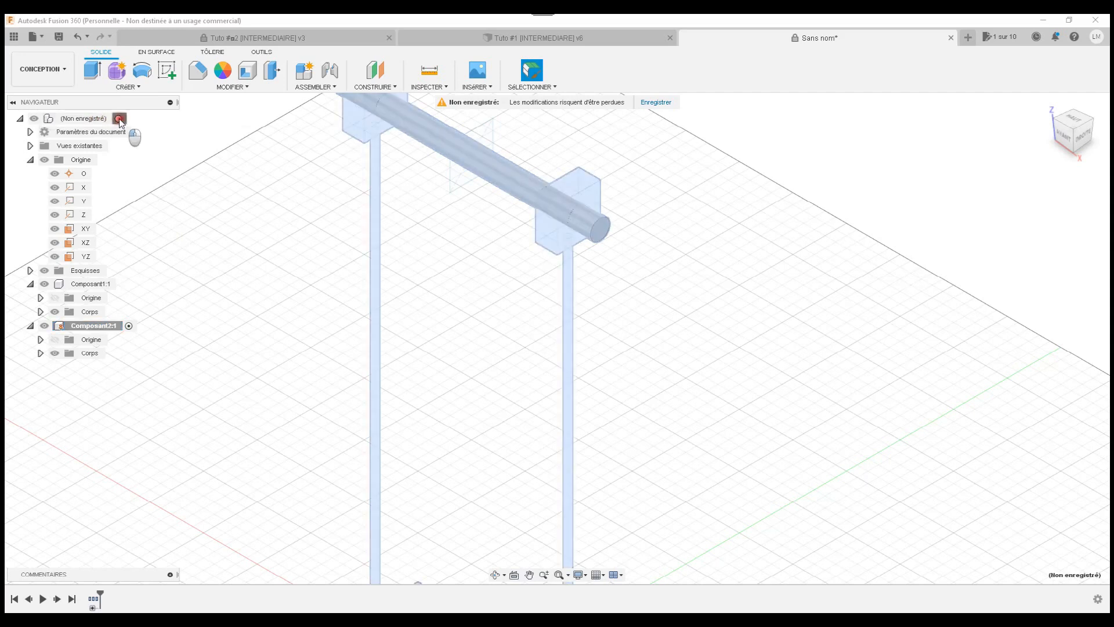
left_click(321, 311)
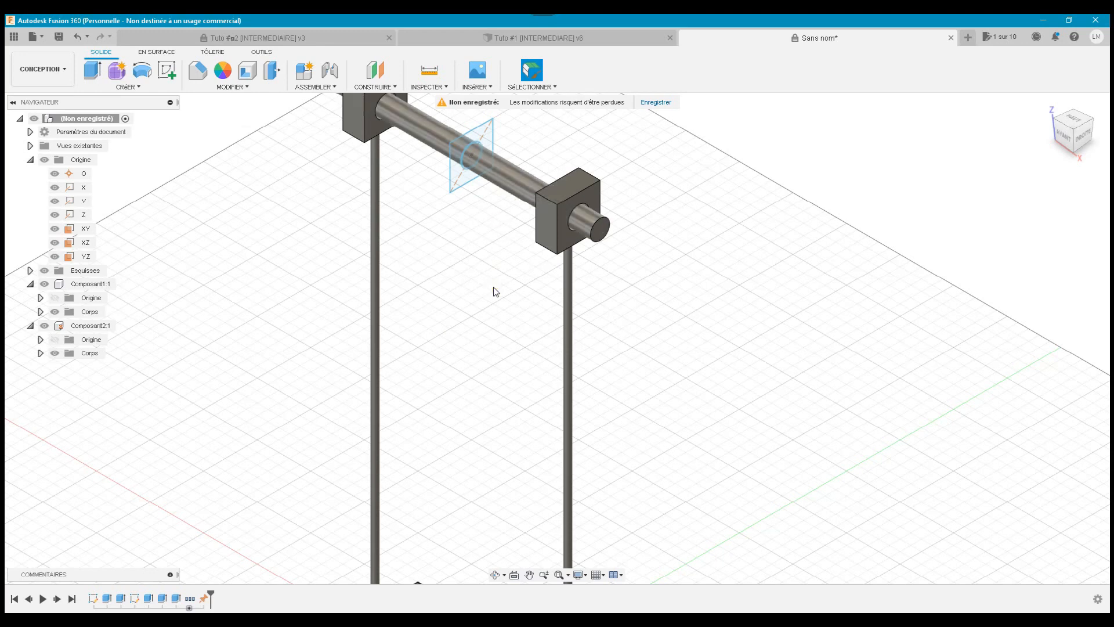
Start a joint whose first origin lies between two faces, choosing the outer and inner faces of the right-hand pierced block
left_click(316, 87)
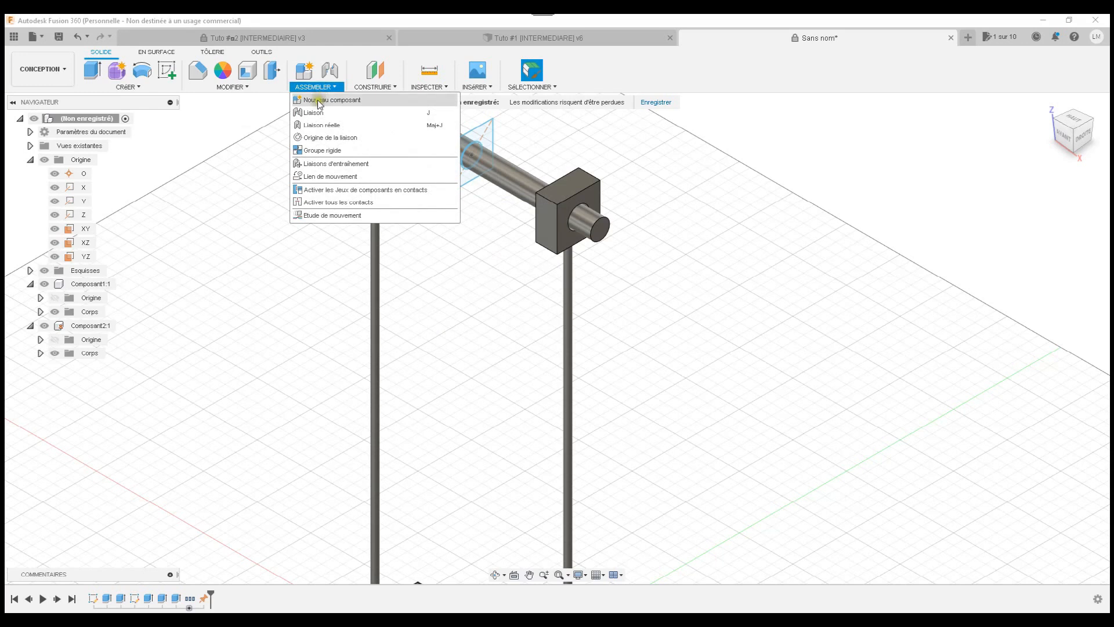
left_click(316, 114)
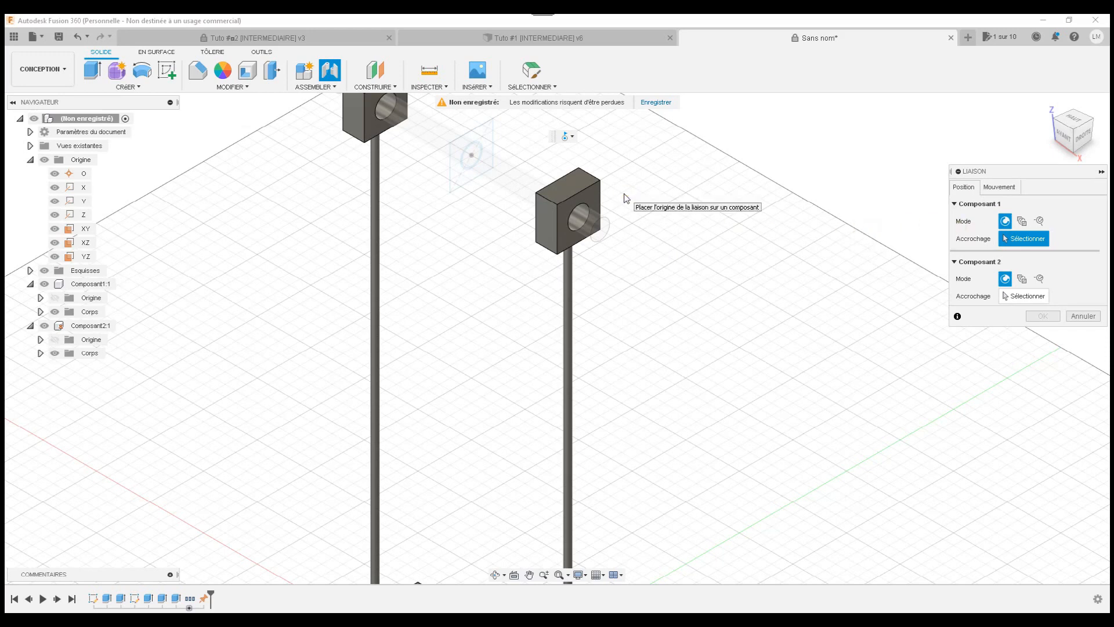
scroll(625, 193, "up", 5)
scroll(624, 193, "up", 2)
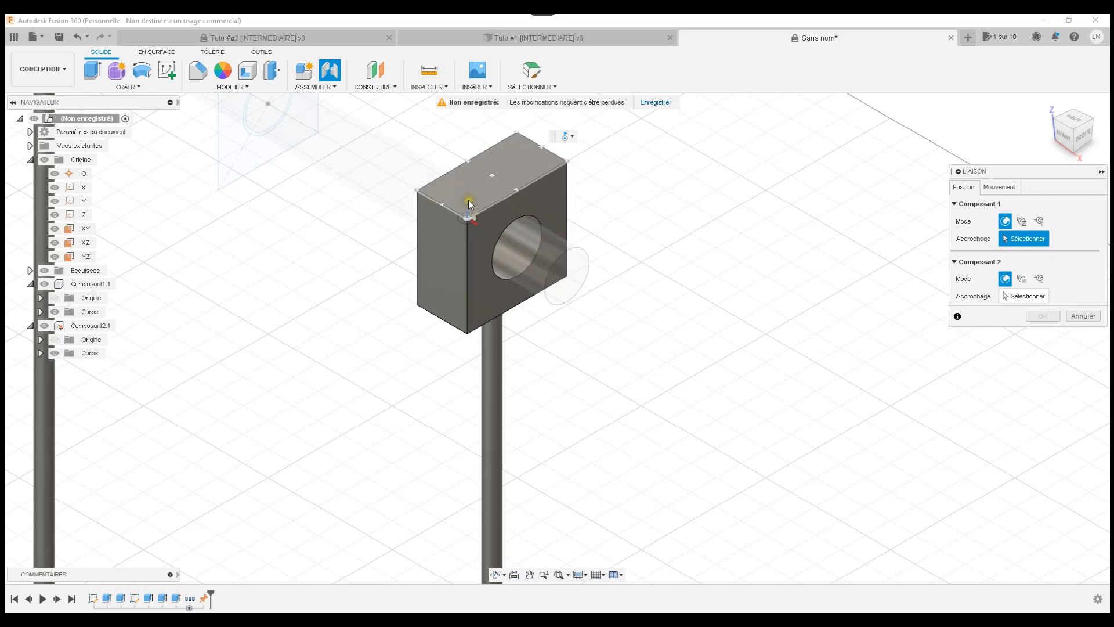
mouse_move(509, 236)
middle_mouse_down()
mouse_move(492, 232)
mouse_move(492, 243)
middle_mouse_up()
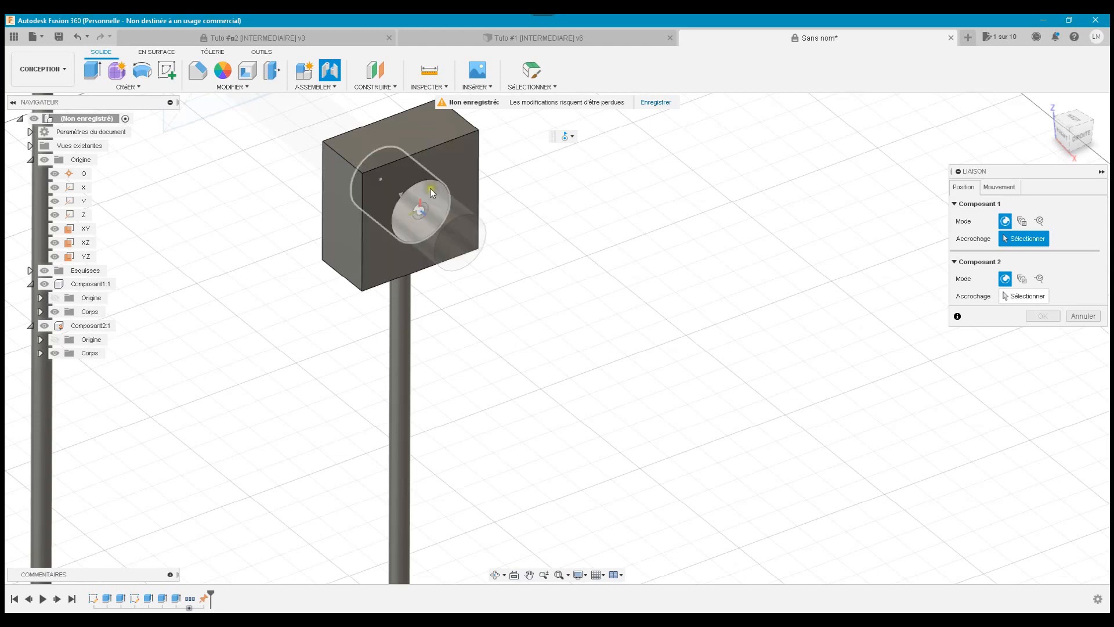
middle_click_drag(430, 198, 534, 266)
scroll(548, 277, "up", 2)
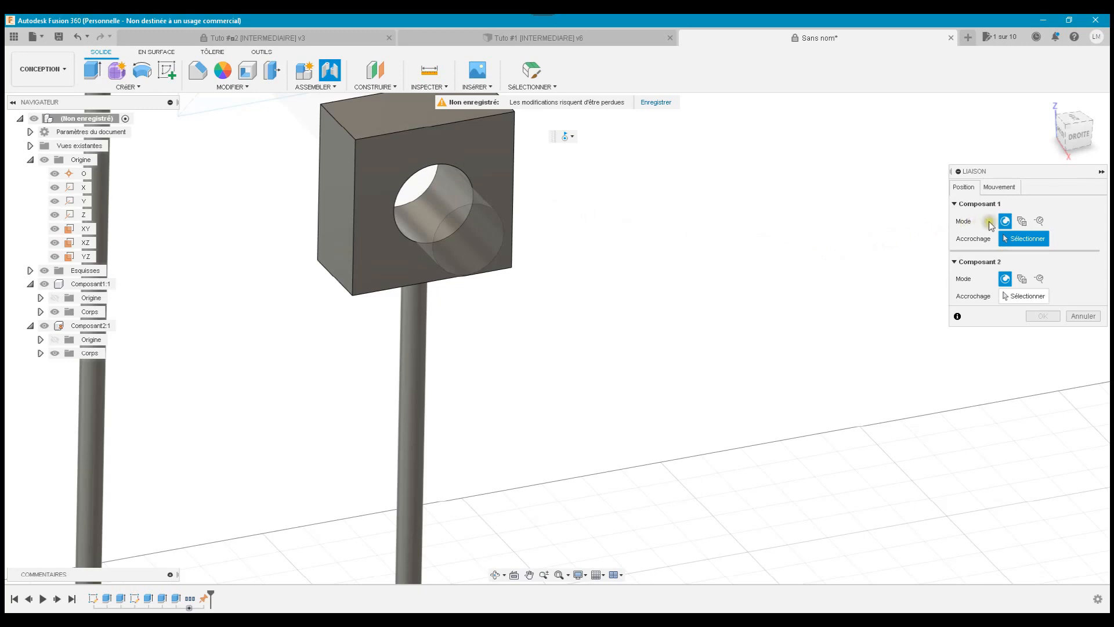
left_click(1021, 221)
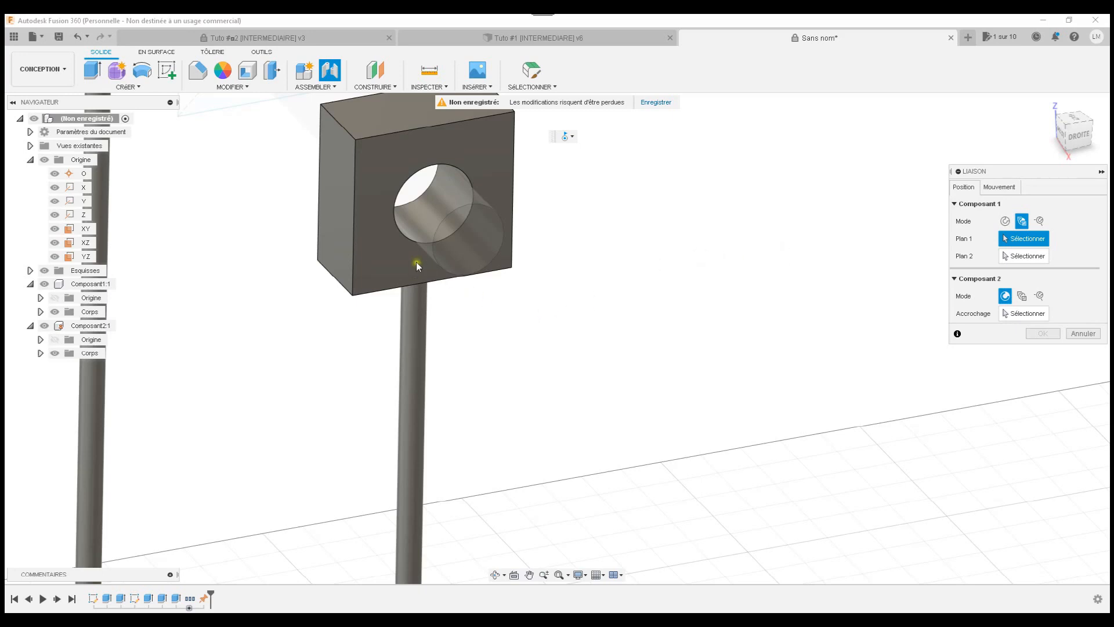
left_click(382, 256)
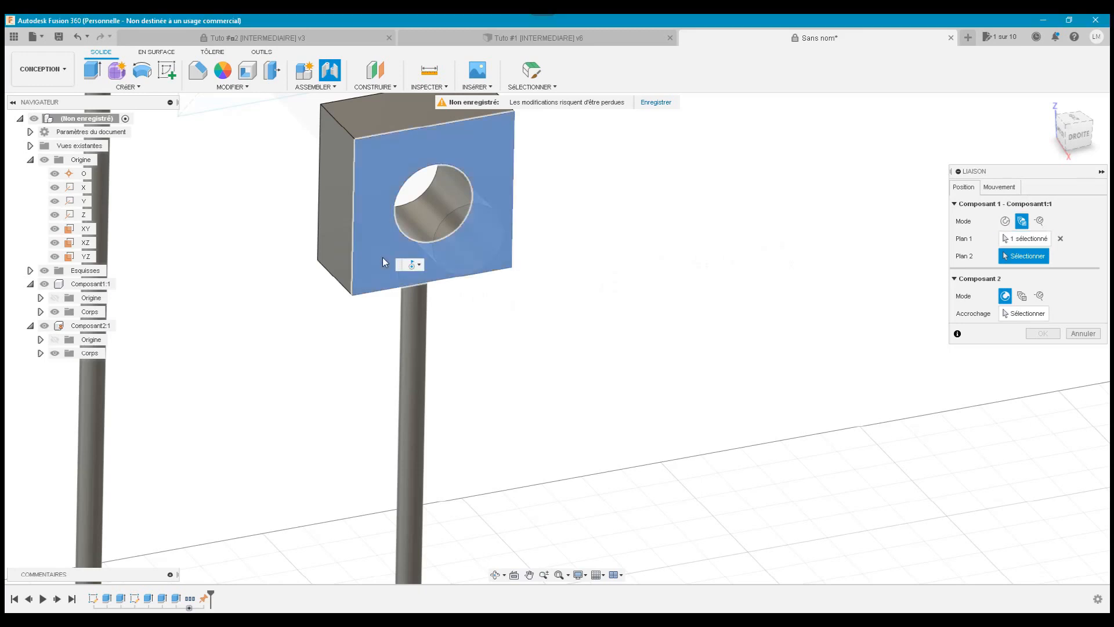
middle_click_drag(382, 256, 441, 263, "shift")
middle_click_drag(605, 303, 326, 341)
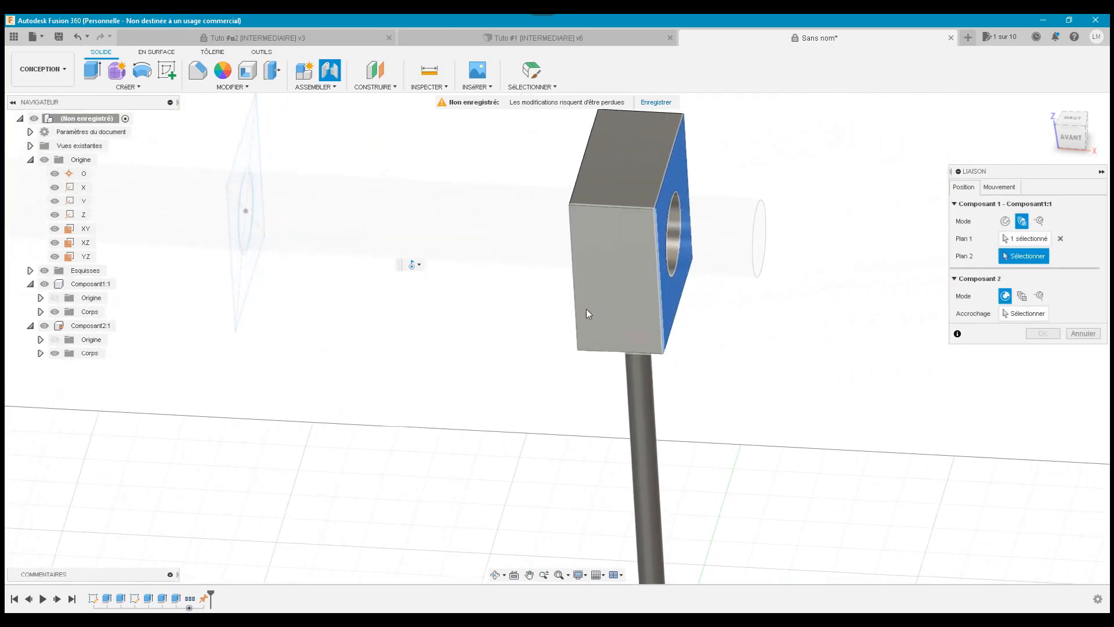
middle_click_drag(586, 309, 614, 302, "shift")
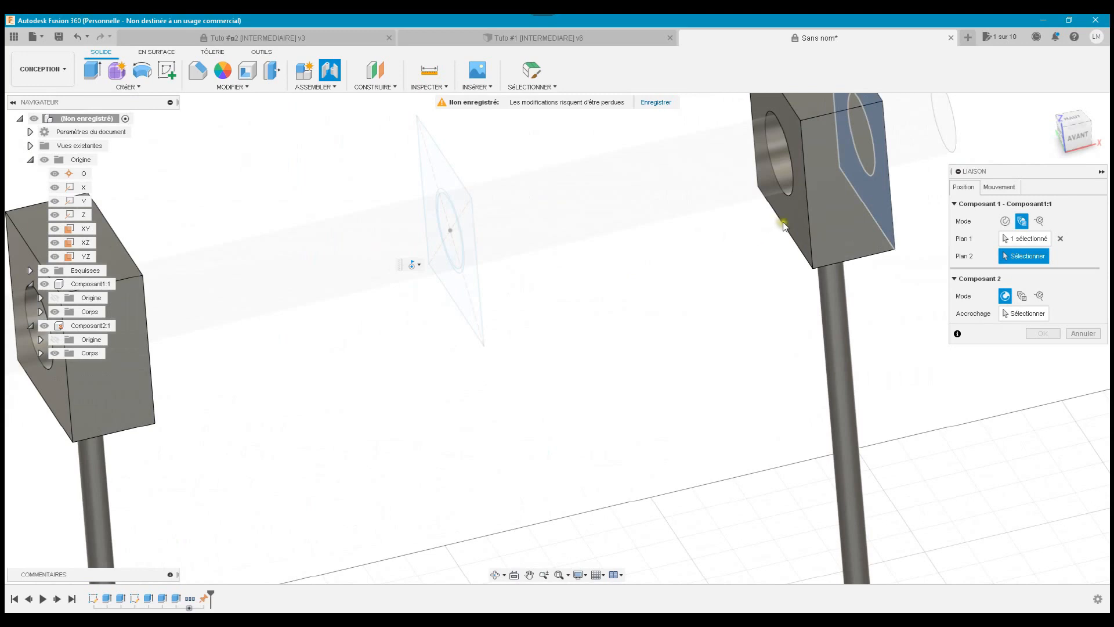
left_click(788, 222)
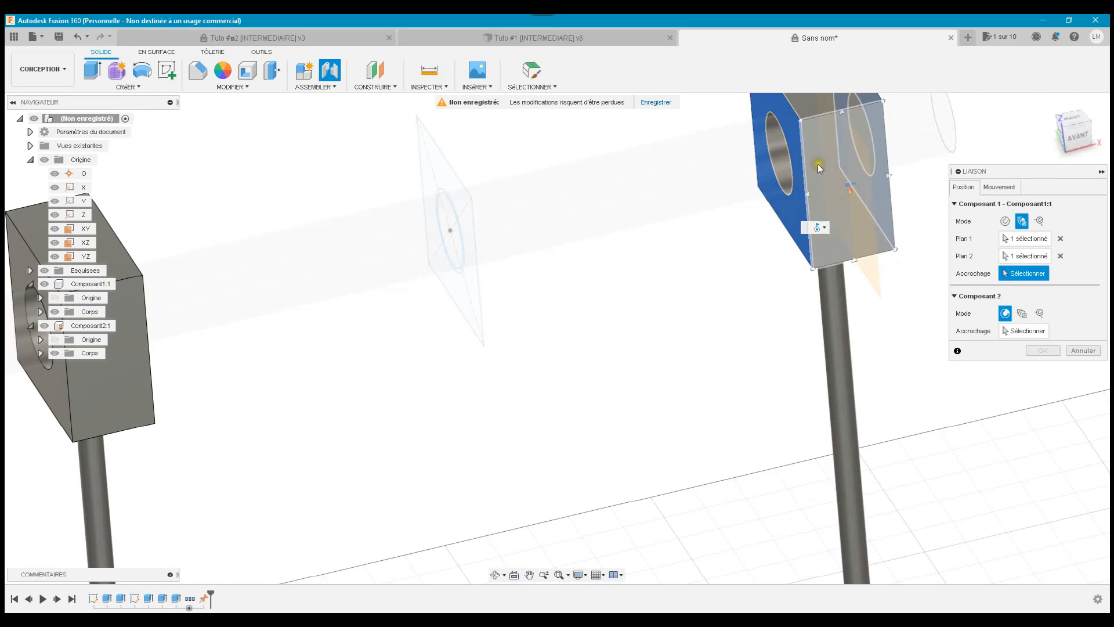
left_click(794, 178)
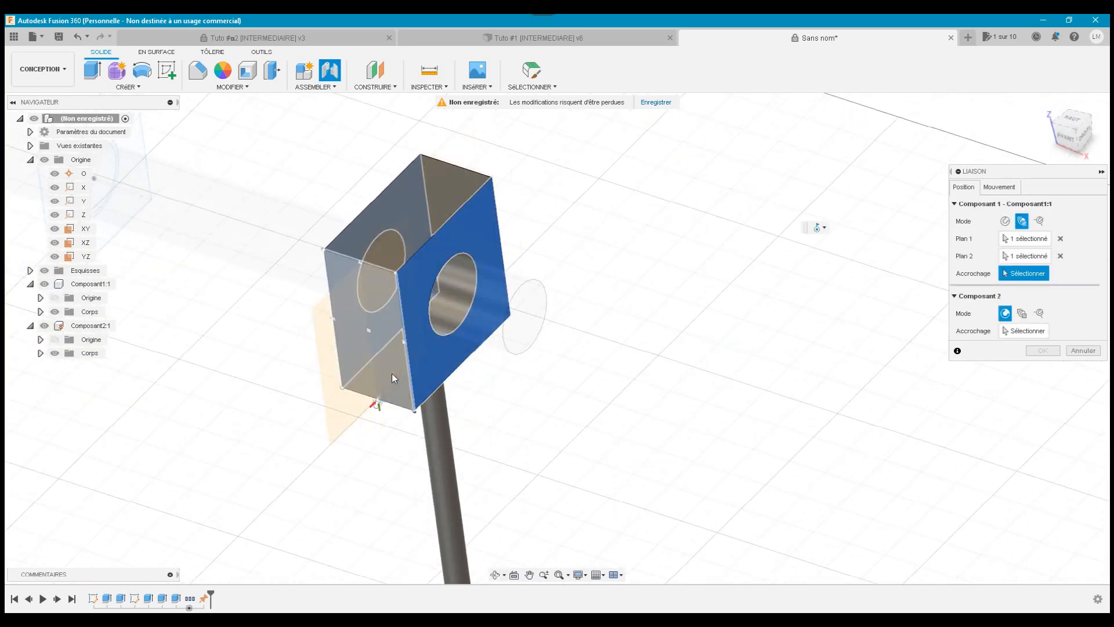
left_click(429, 342)
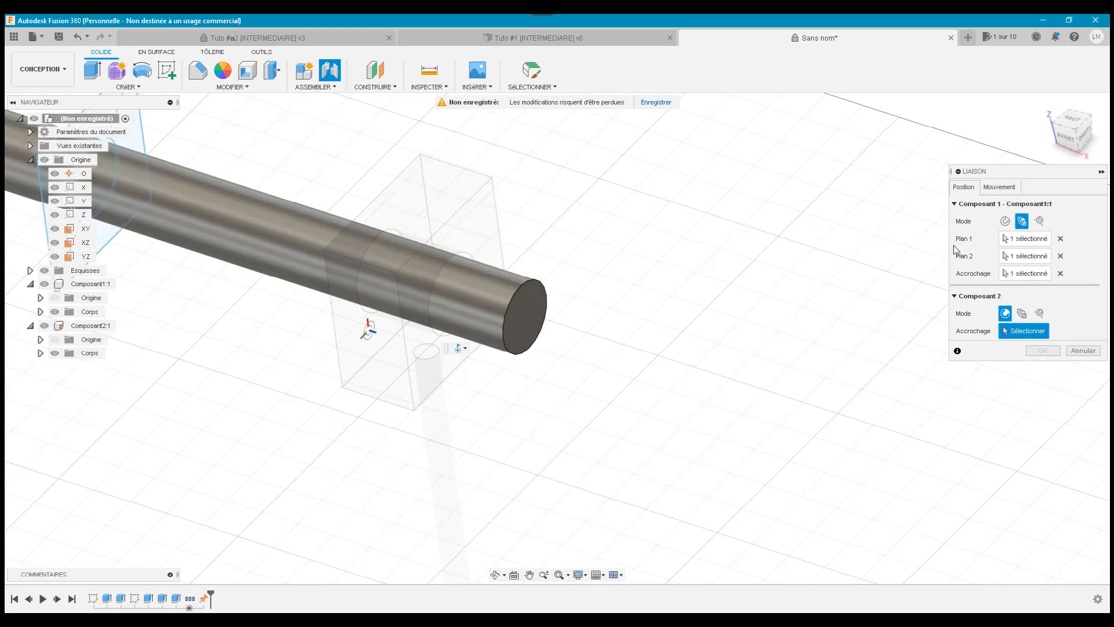
left_click(1061, 273)
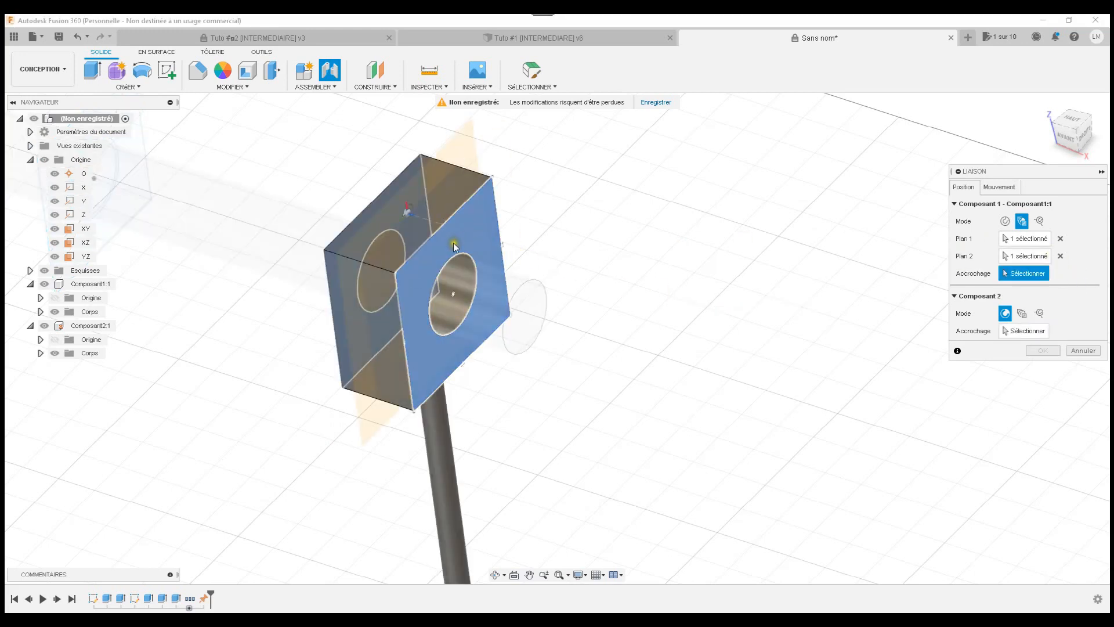
Snap the block's joint origin to the centre of its hole and the second origin to the centre of the crossbar's end face
left_click(442, 272)
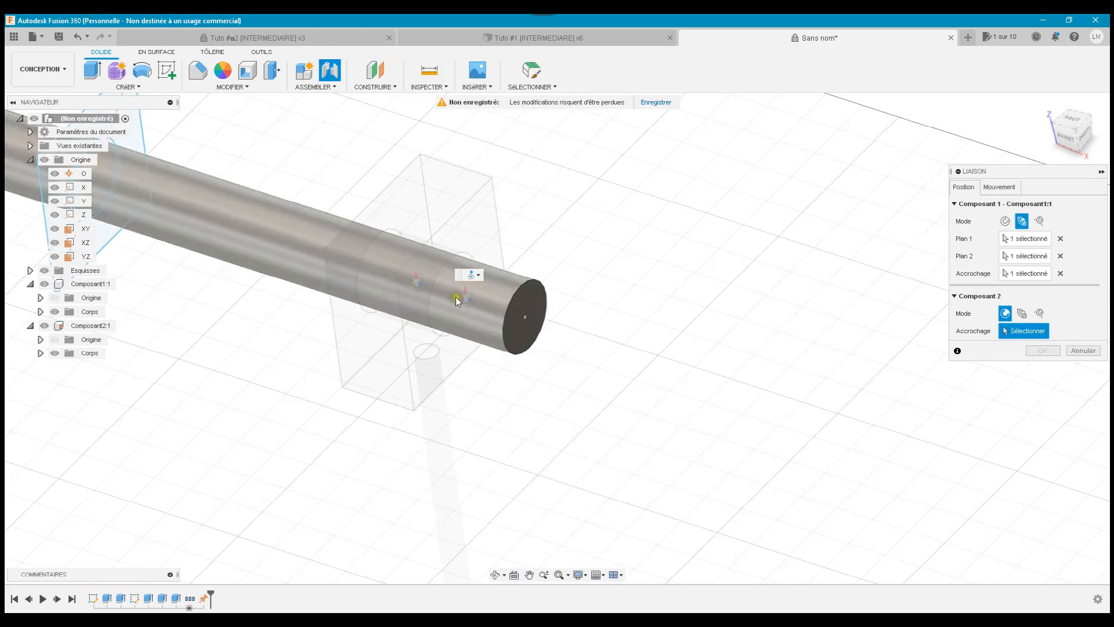
left_click(522, 319)
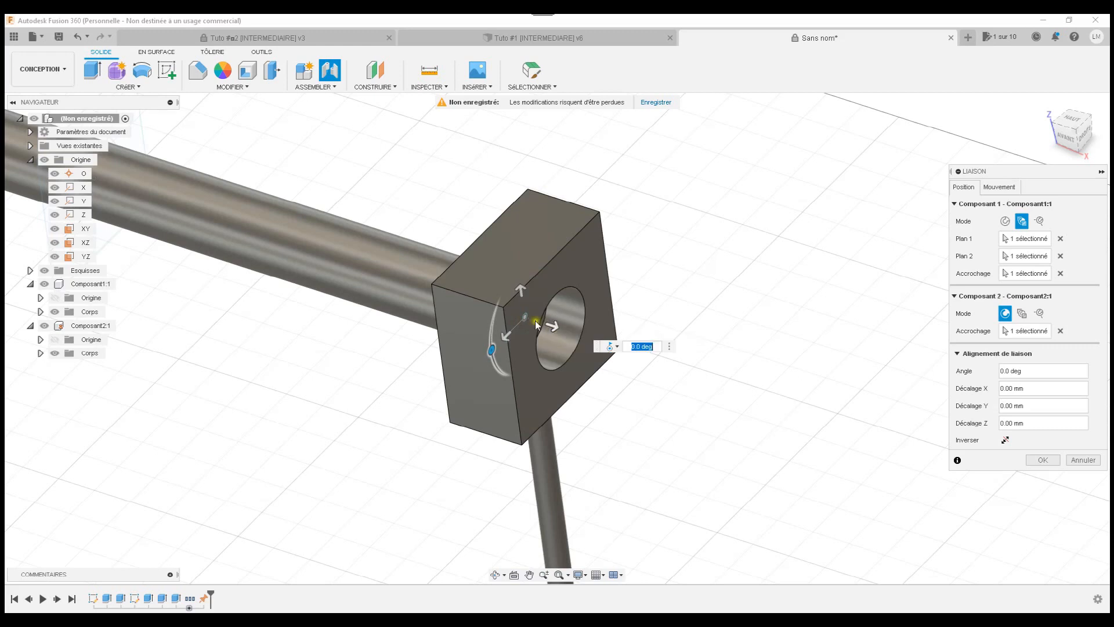
middle_click_drag(546, 320, 530, 314, "shift")
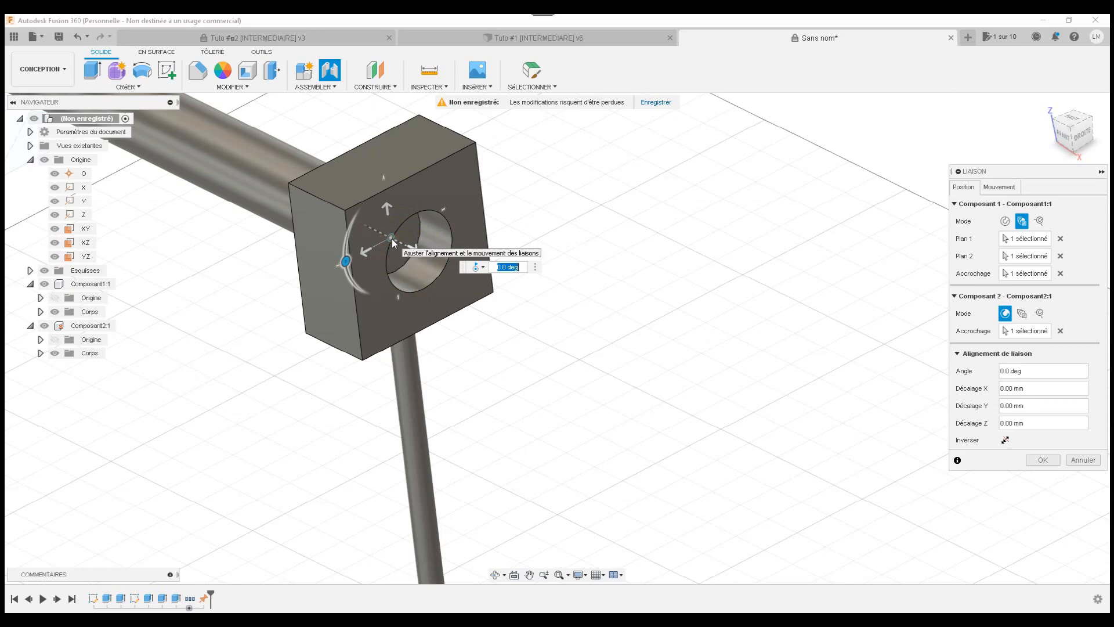
Offset the joint by -15 mm along Z so the crossbar's end protrudes beyond the pierced block
middle_click_drag(392, 243, 545, 295)
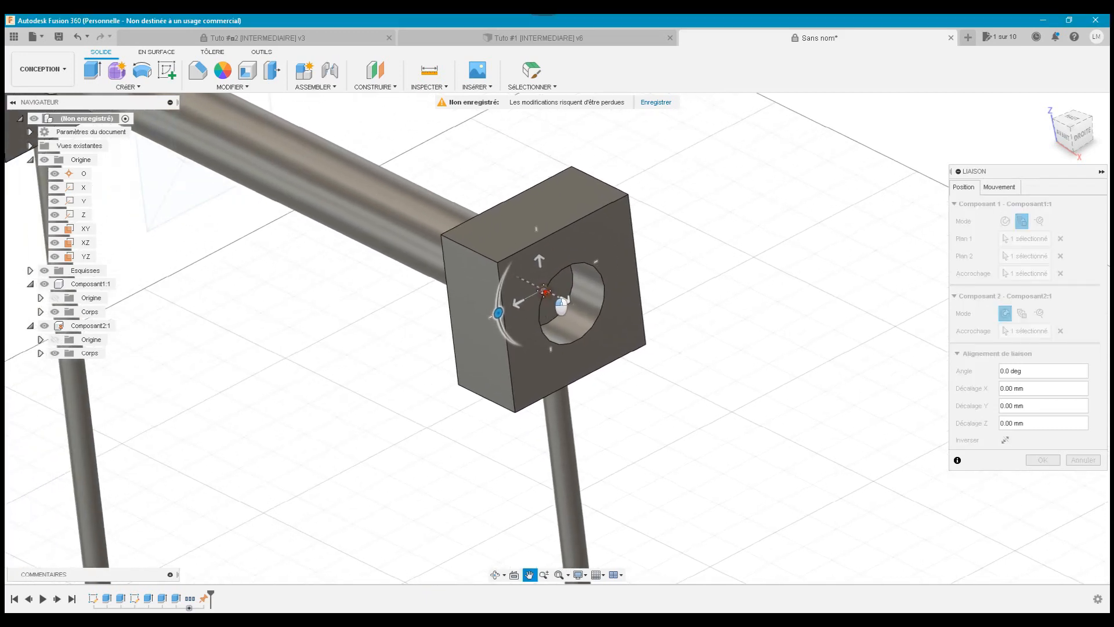
left_click(1062, 136)
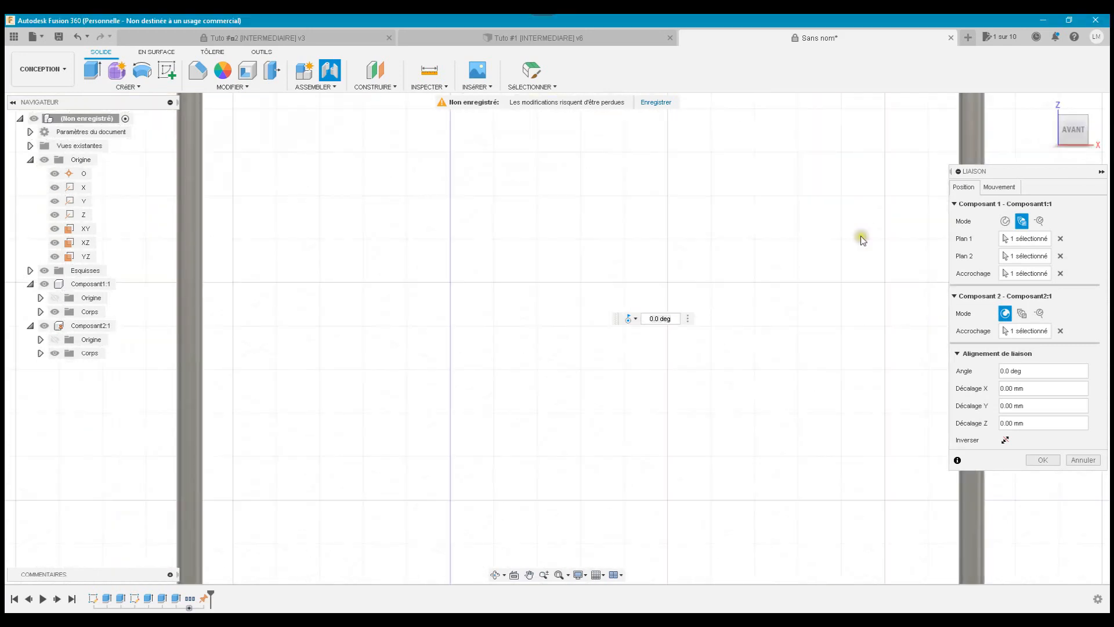
left_click(558, 575)
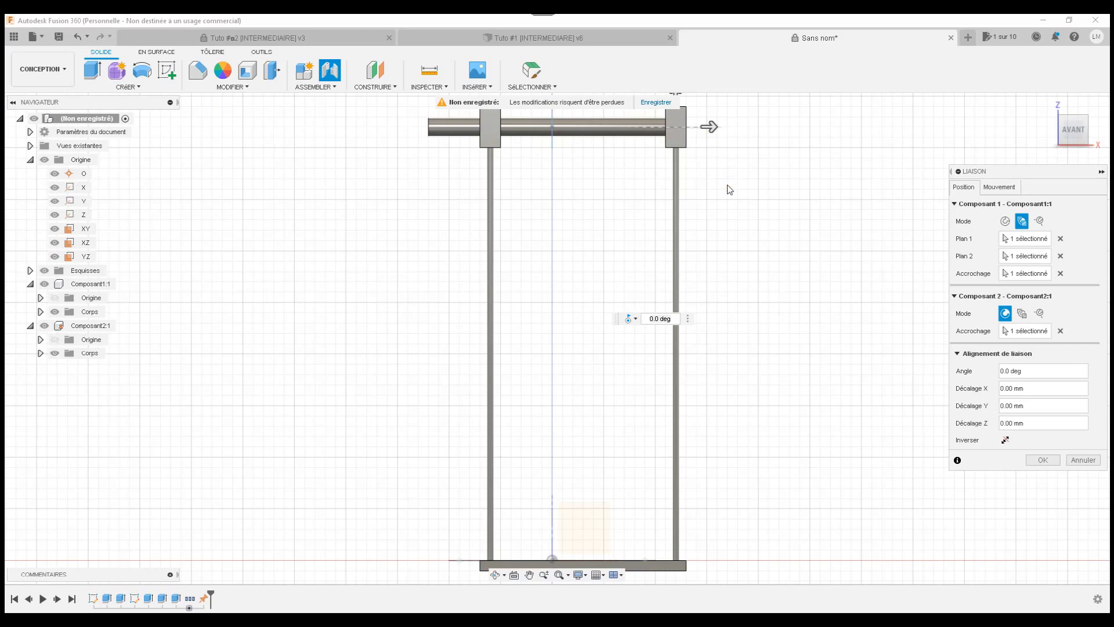
middle_click_drag(726, 184, 683, 216, "shift")
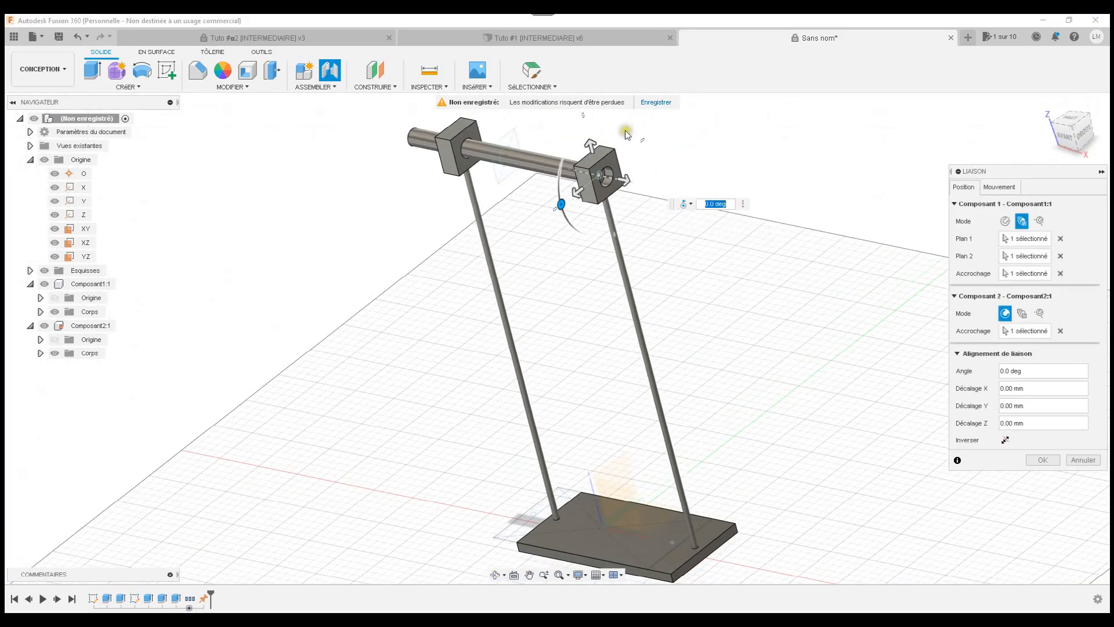
scroll(615, 174, "up", 5)
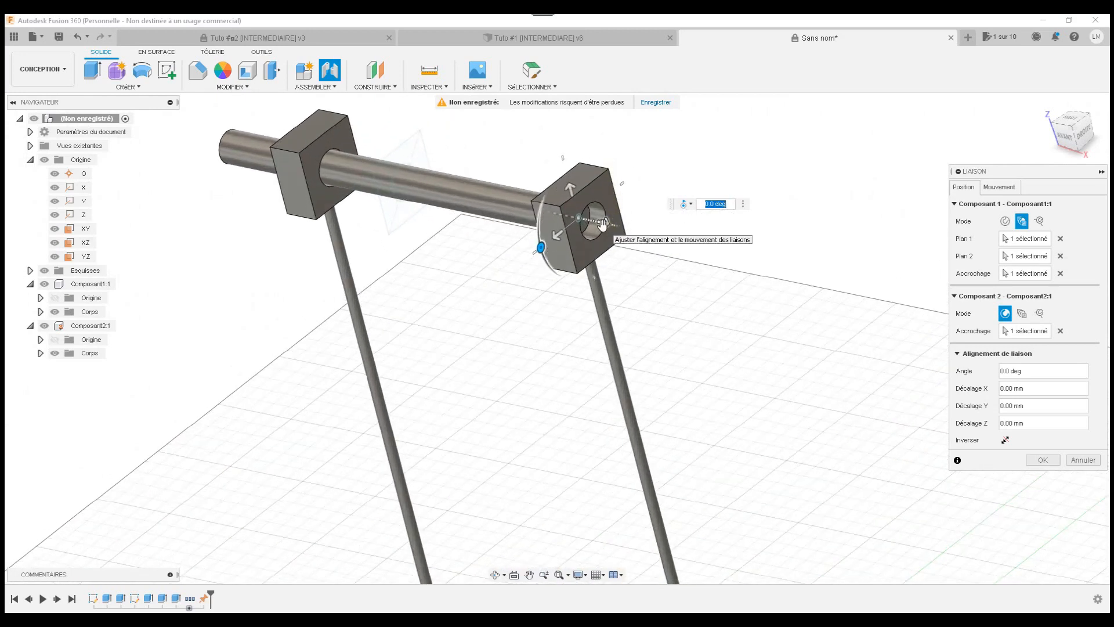
left_click_drag(595, 229, 560, 215)
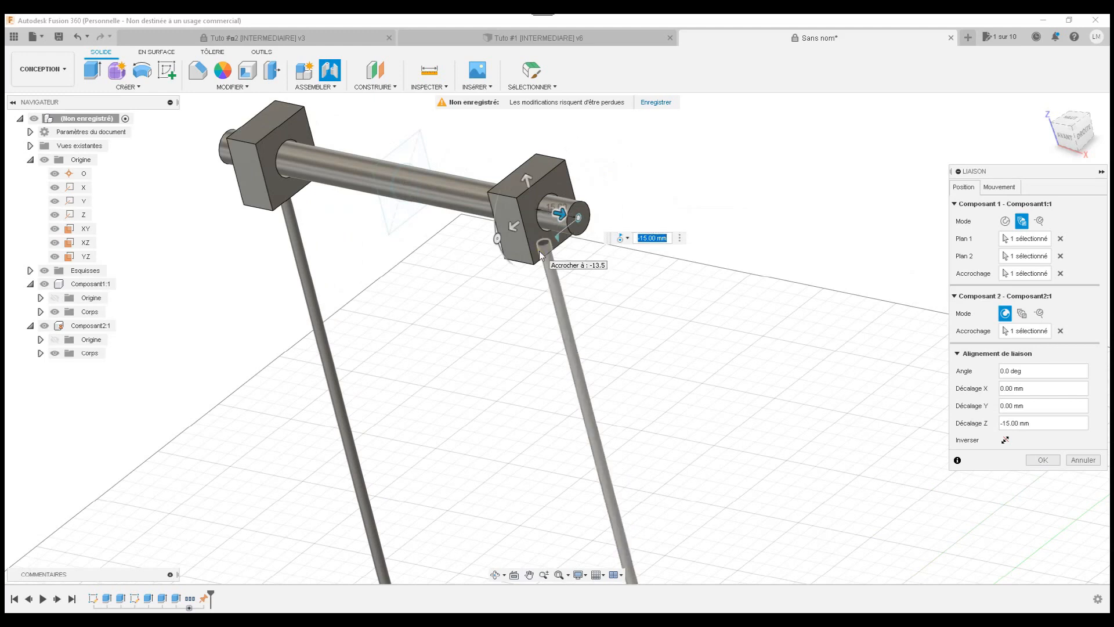
middle_click_drag(521, 311, 573, 323, "shift")
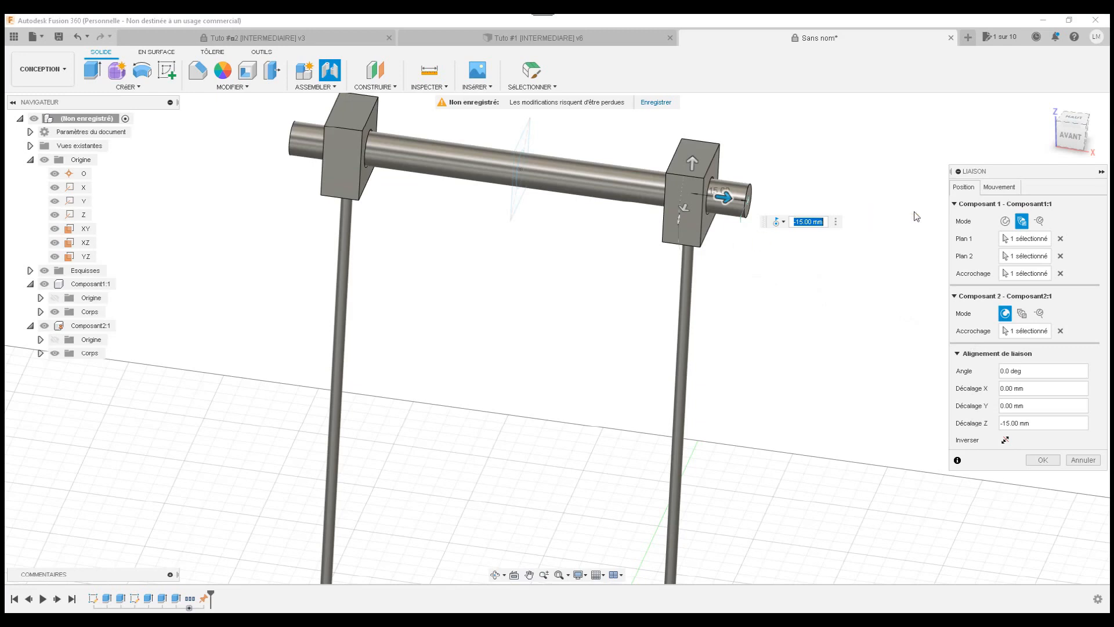
Try the rigid motion type for the joint with its motion preview, and switch to revolution for comparison
left_click(998, 187)
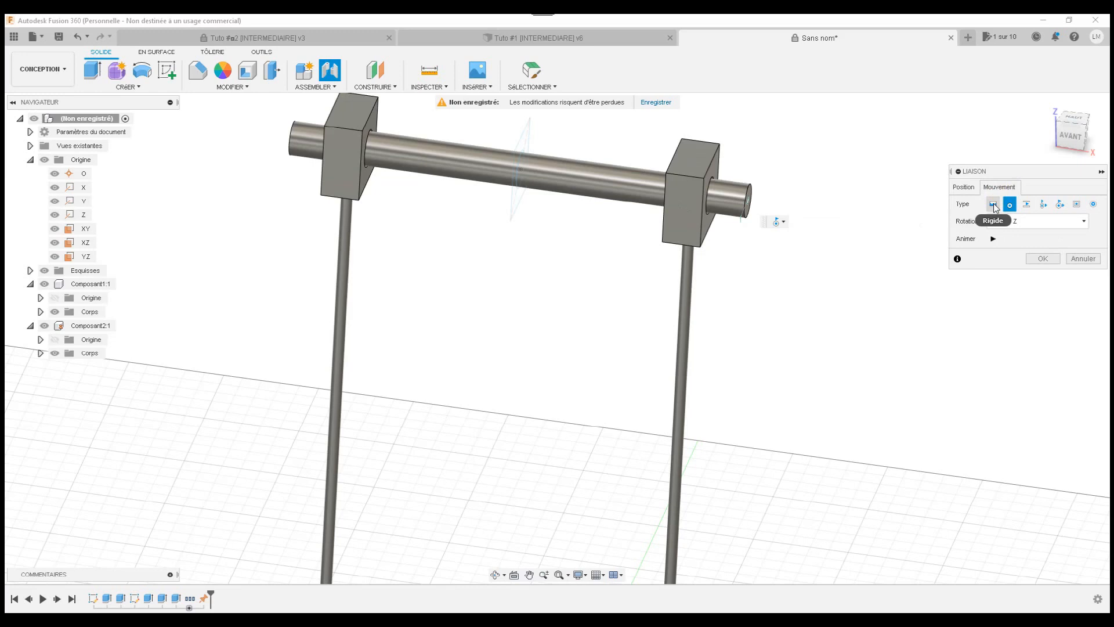
left_click(993, 205)
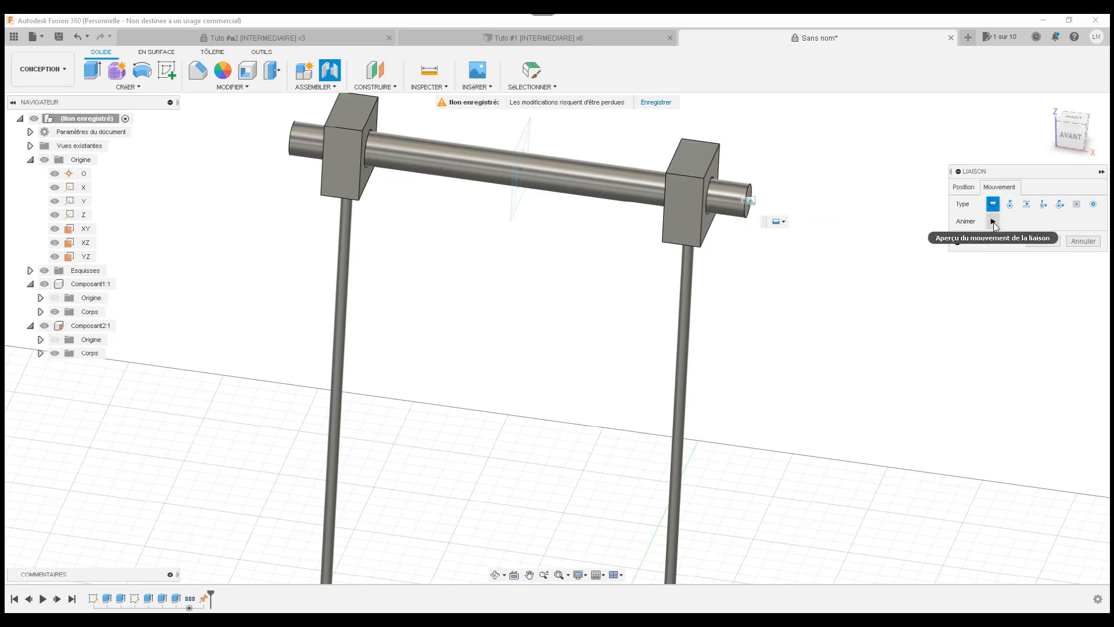
left_click(993, 222)
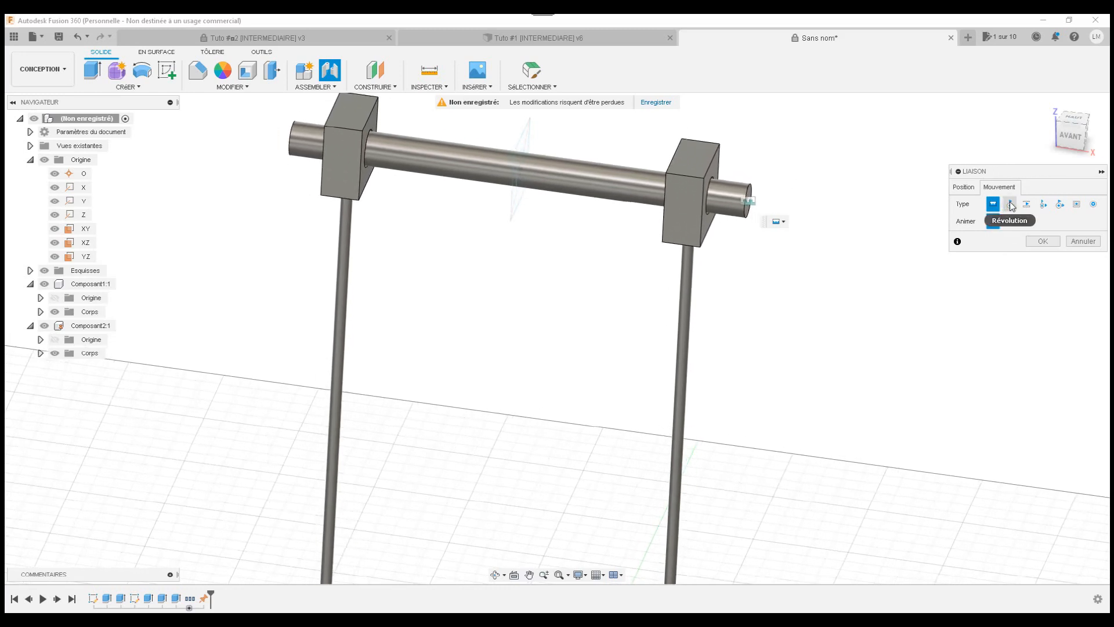
left_click(1009, 204)
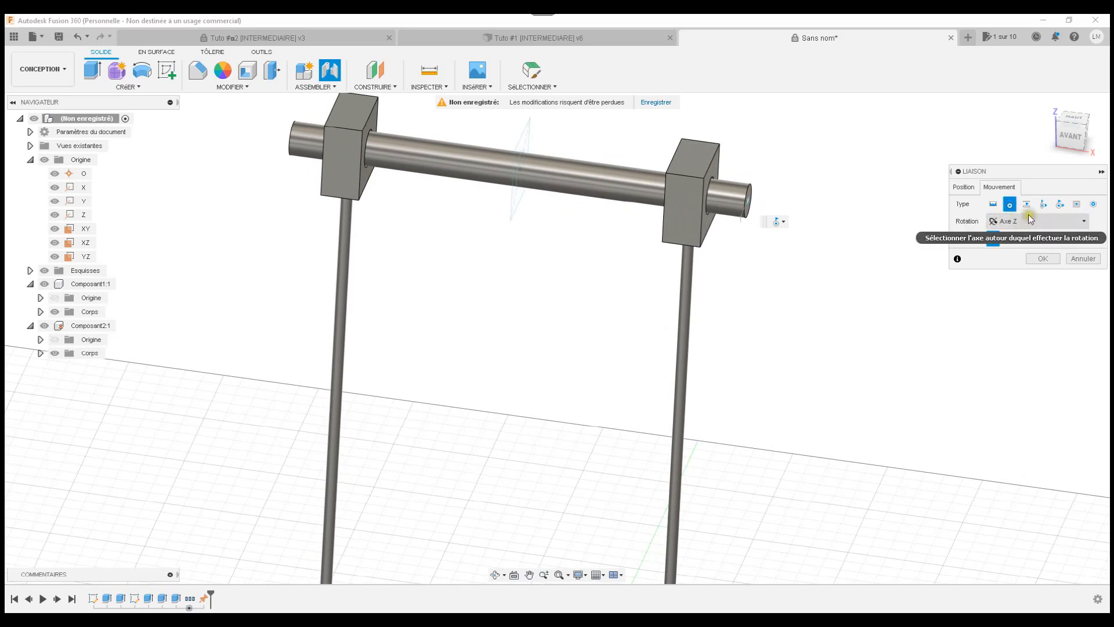
Preview the joint's motion as a slider along the Z axis and as a cylindrical joint about the Z axis
left_click(1026, 206)
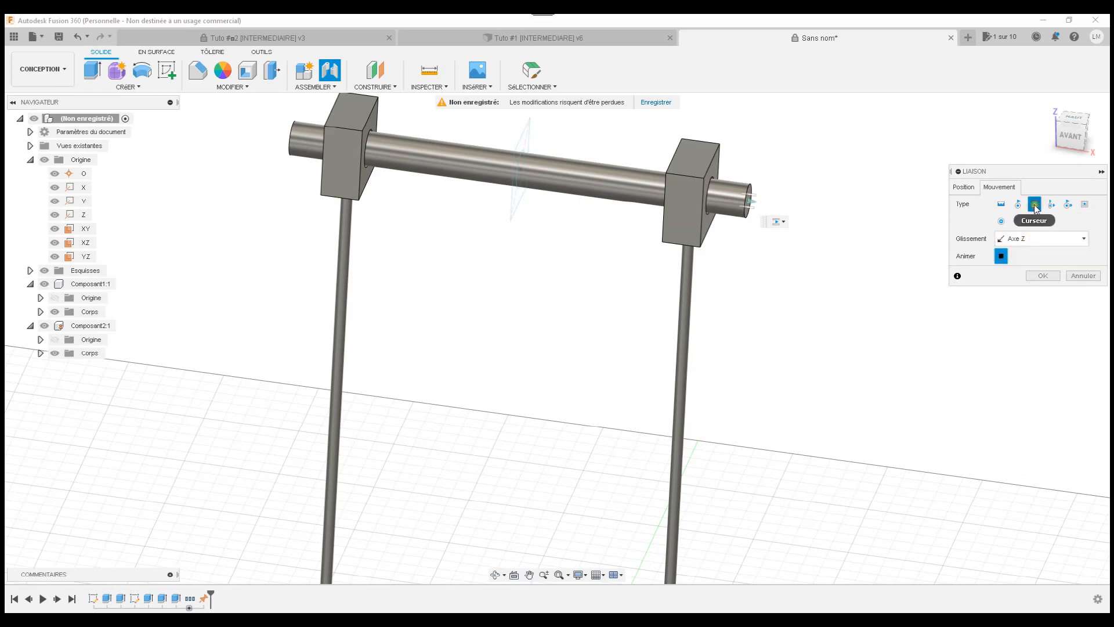
left_click(1000, 259)
left_click(1001, 258)
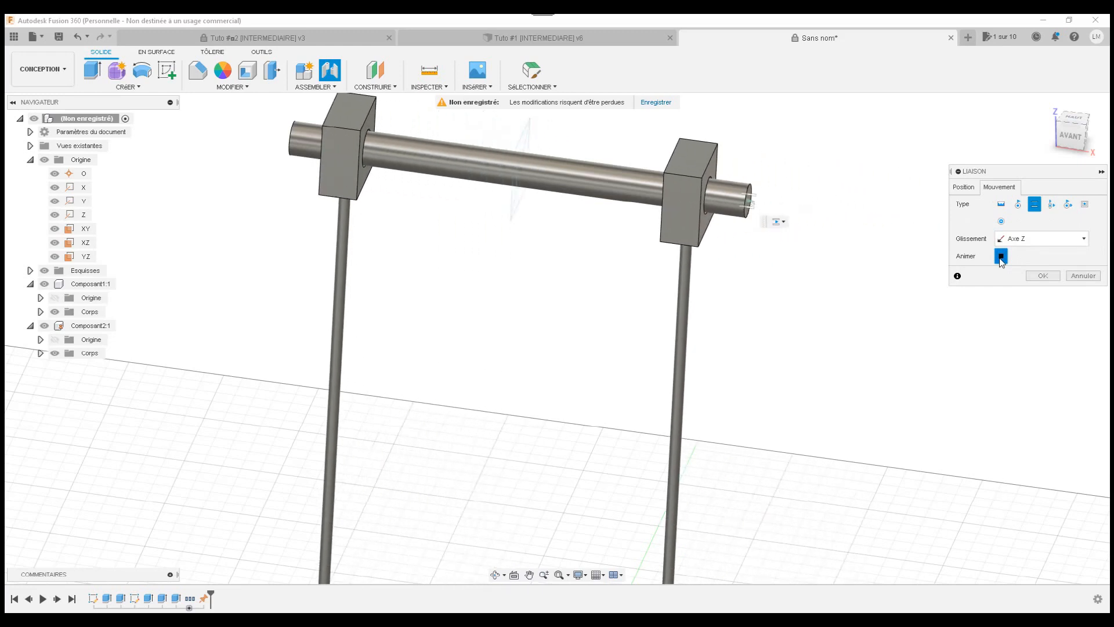
left_click(1001, 258)
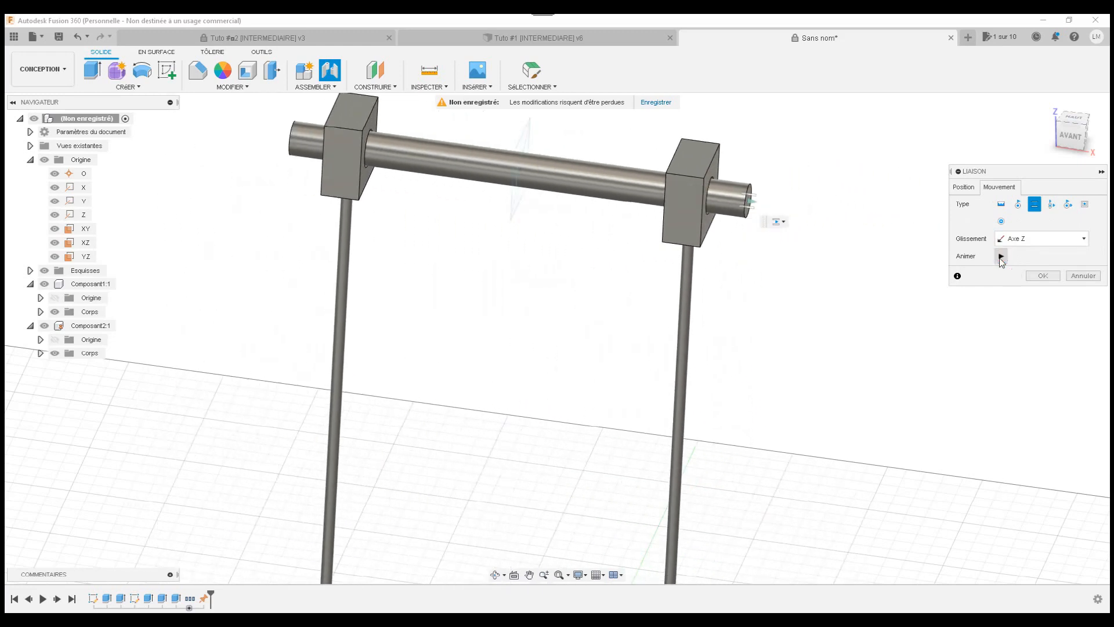
left_click(1052, 203)
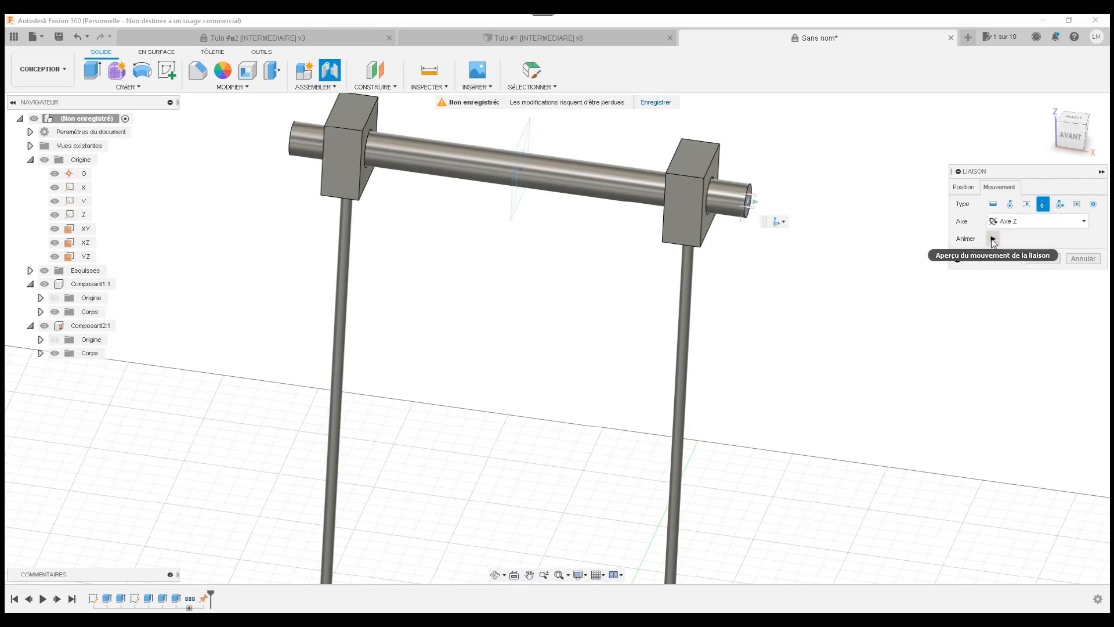
left_click(993, 239)
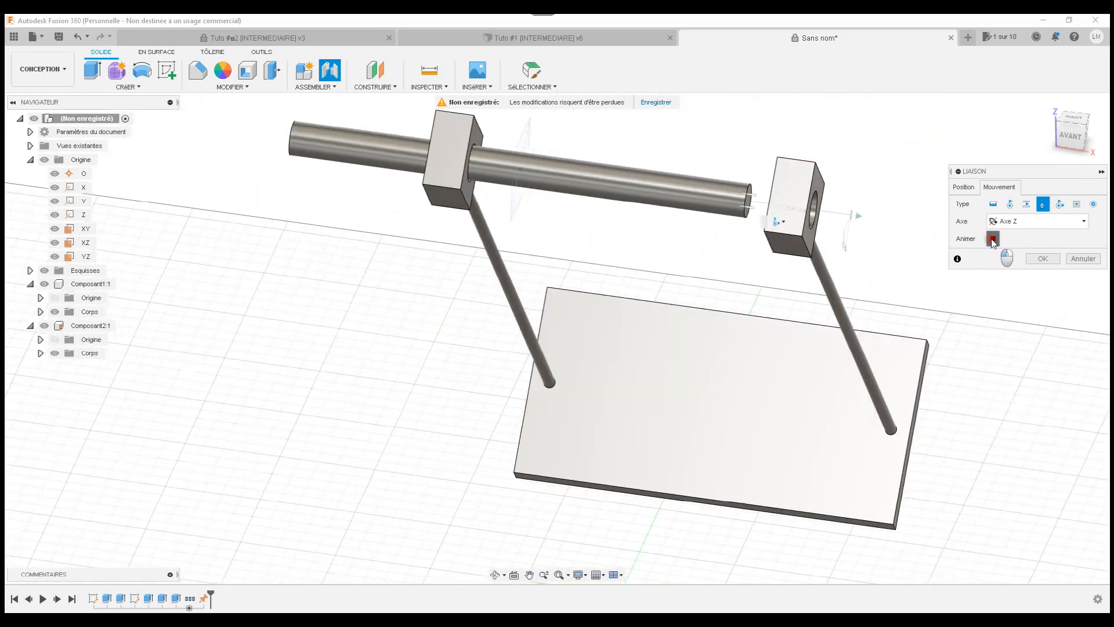
left_click(993, 239)
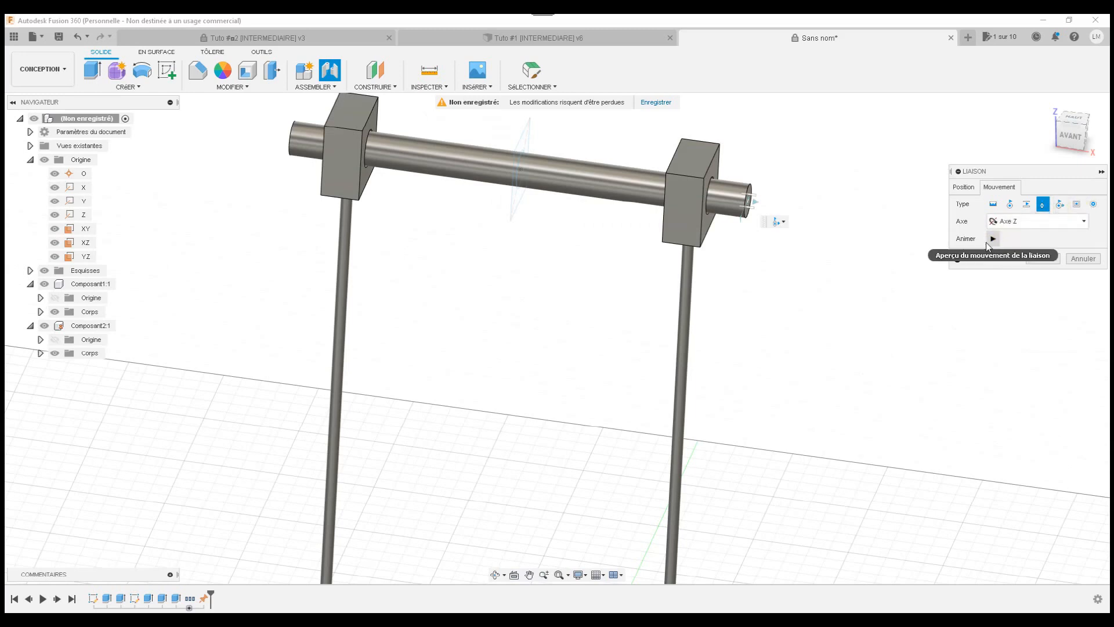
Set the joint's motion to revolution about the Z axis, preview the swing's rotation, and create the joint
left_click(1010, 204)
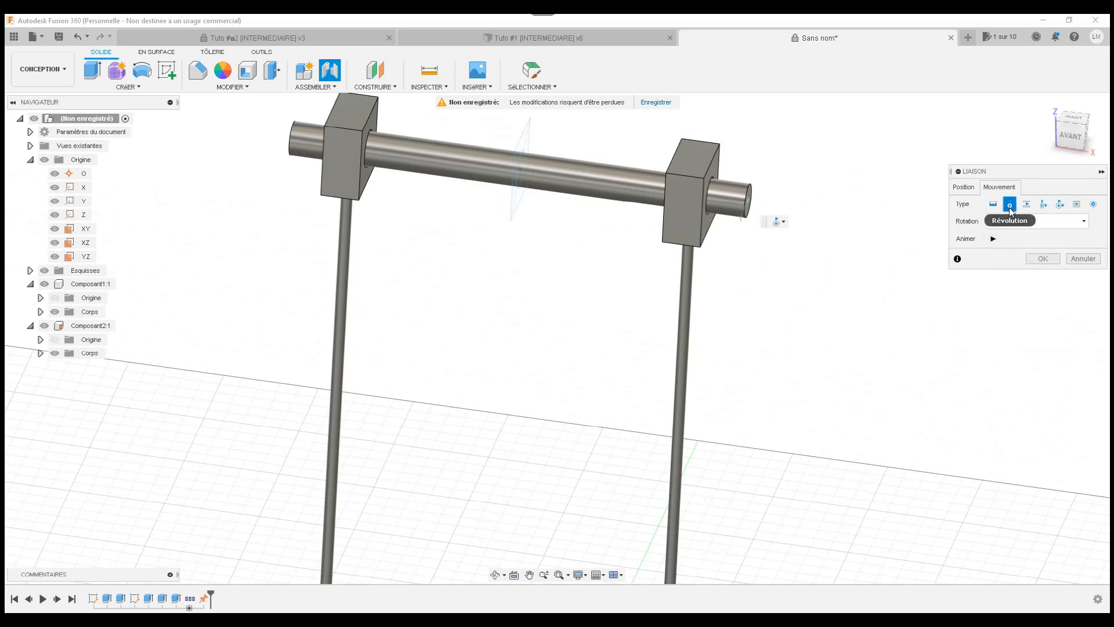
left_click(993, 239)
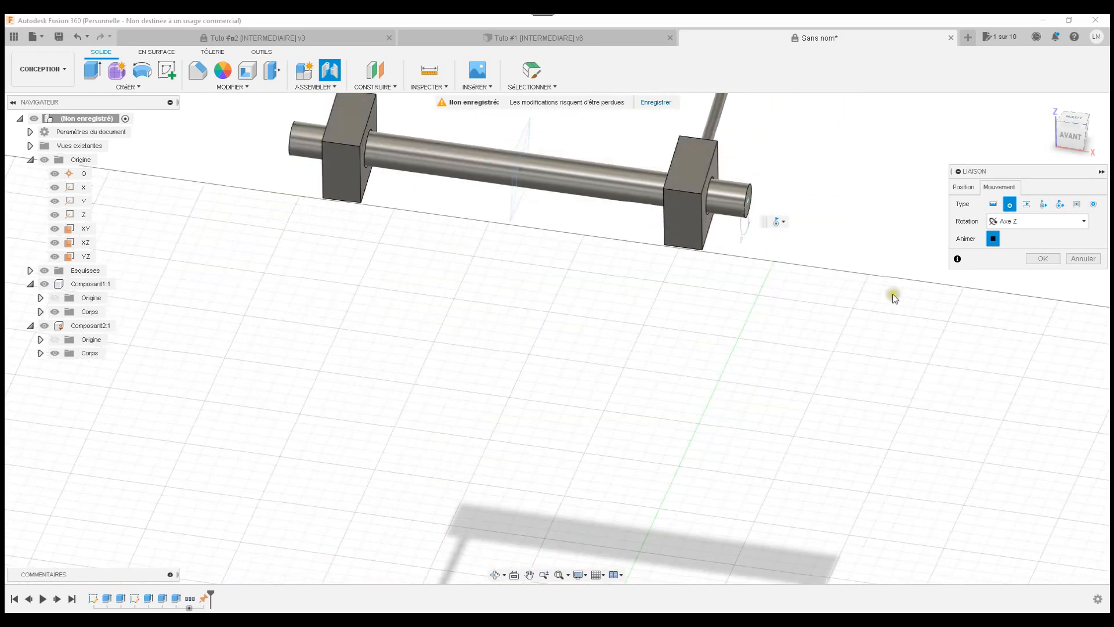
left_click(992, 240)
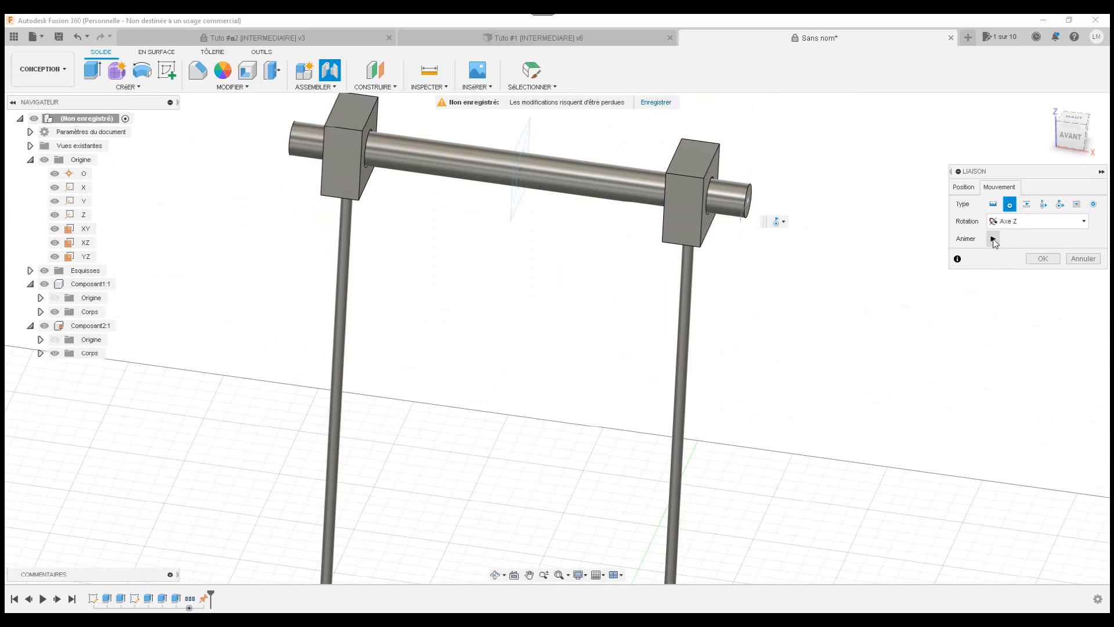
left_click(993, 239)
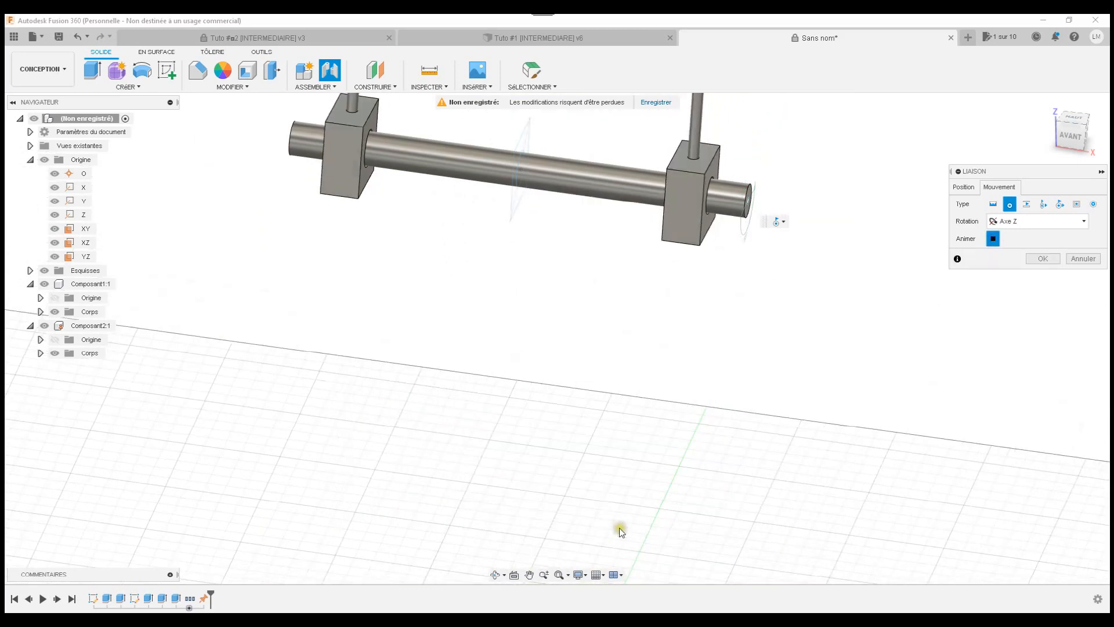
left_click(1047, 104)
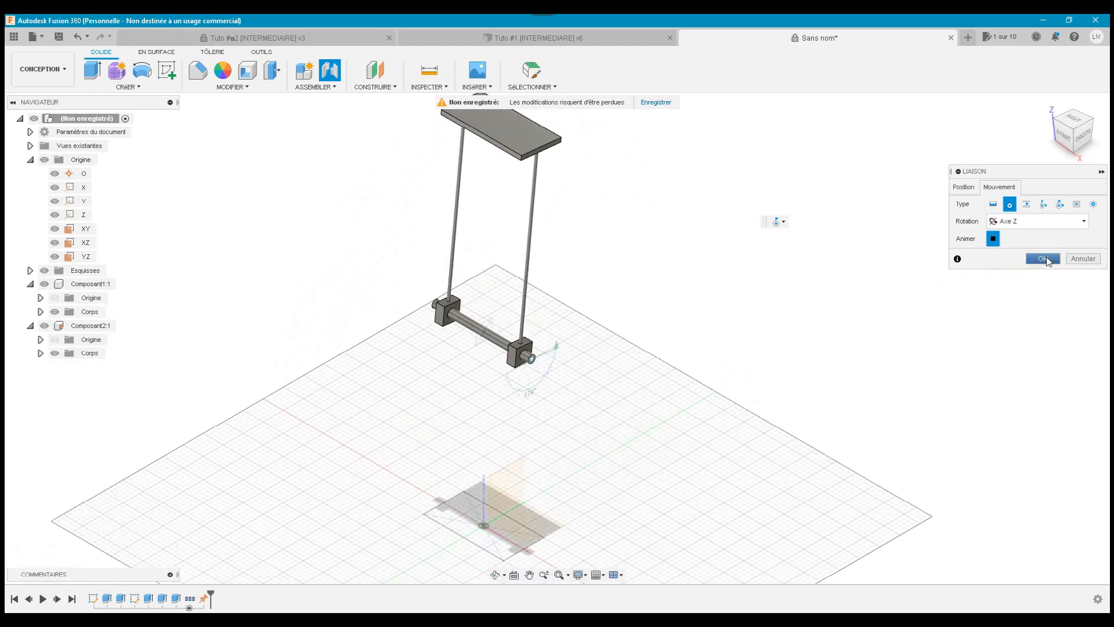
left_click(1043, 259)
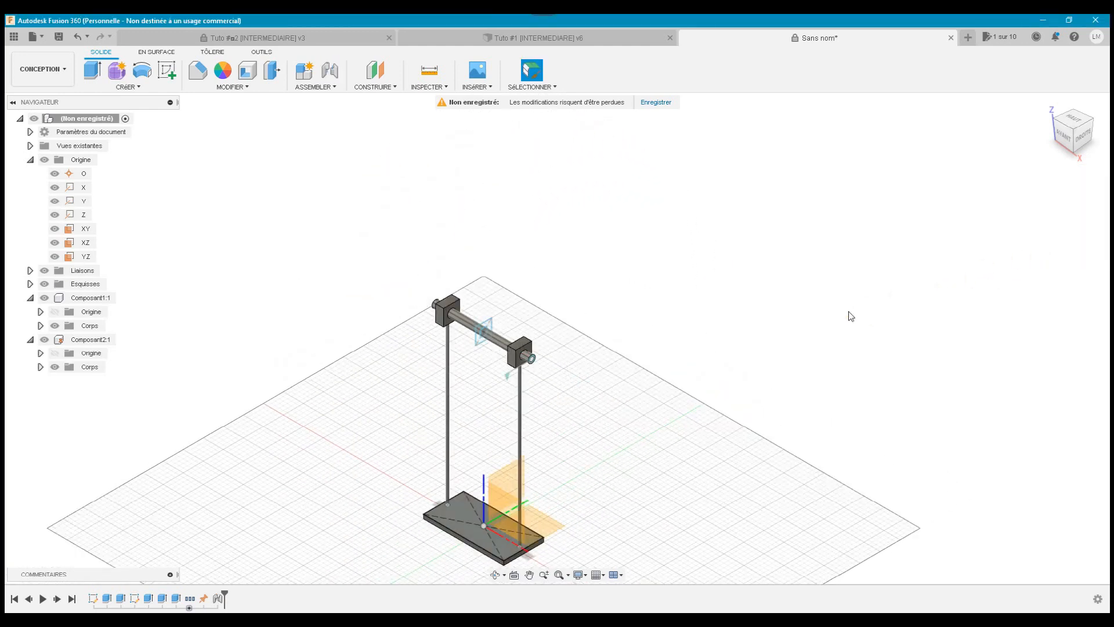
Open the revolution joint's limits for editing and enable its minimum and maximum rotation limits
left_click(559, 576)
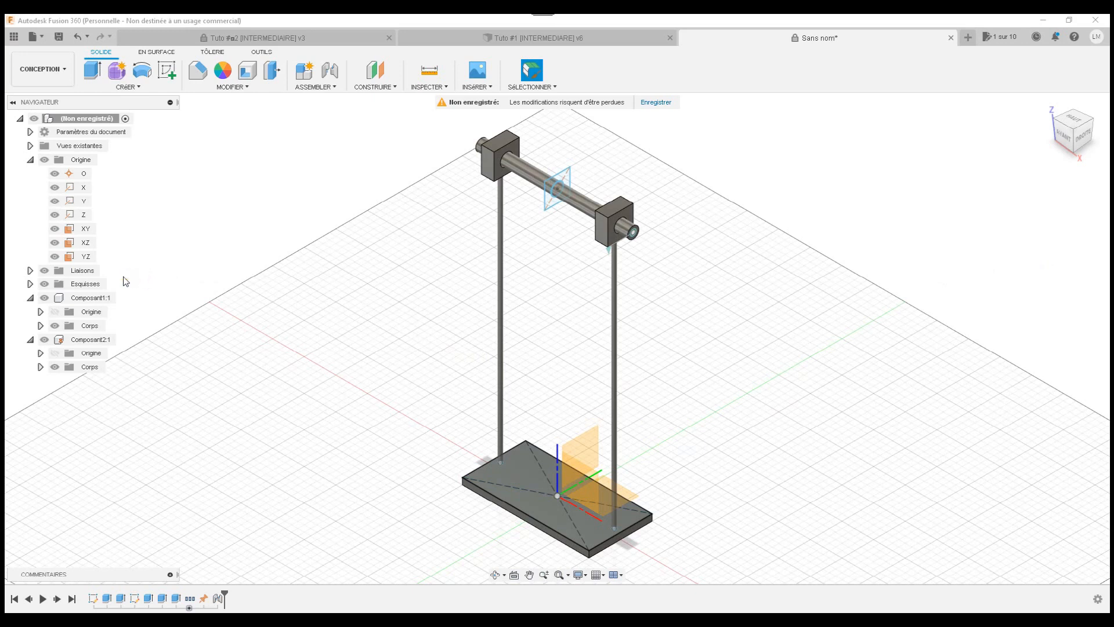
left_click(30, 270)
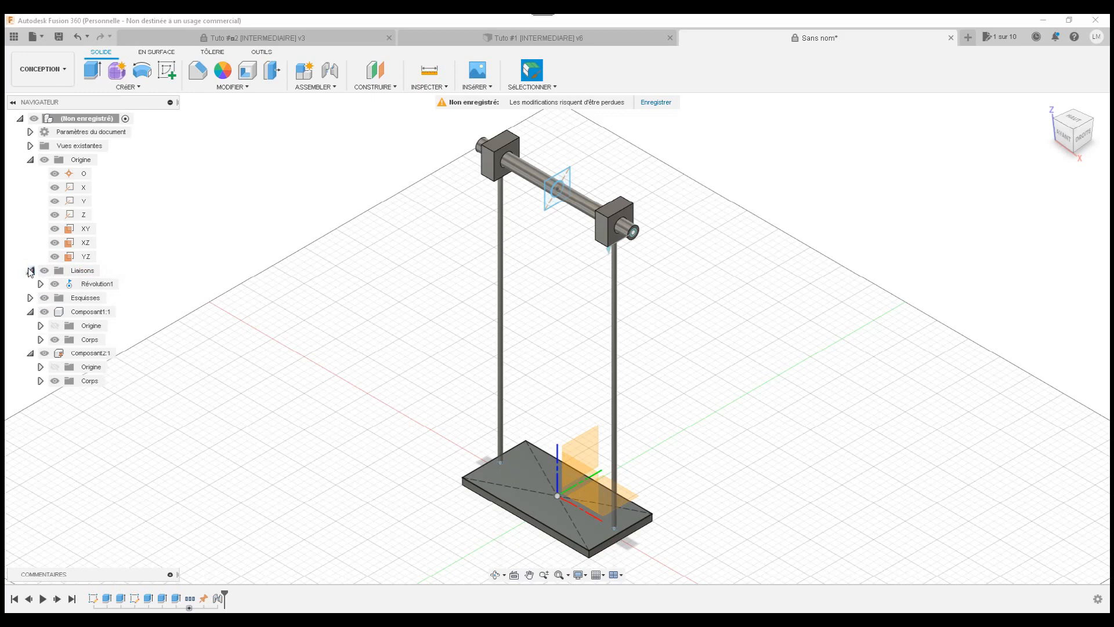
left_click(65, 285)
left_click(64, 282)
left_click(113, 284)
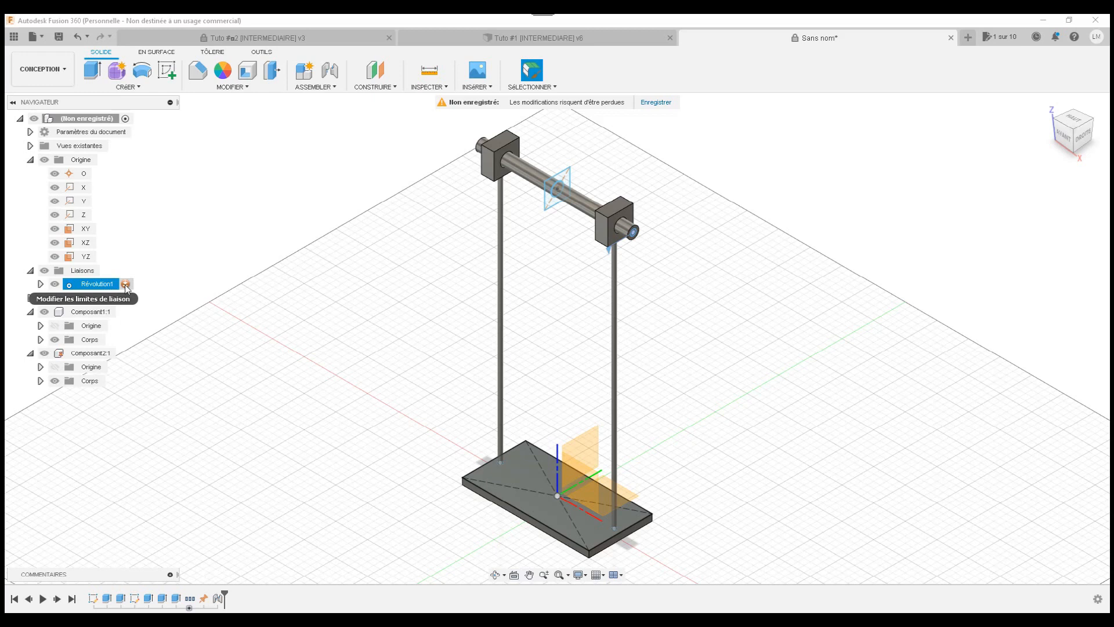
left_click(126, 285)
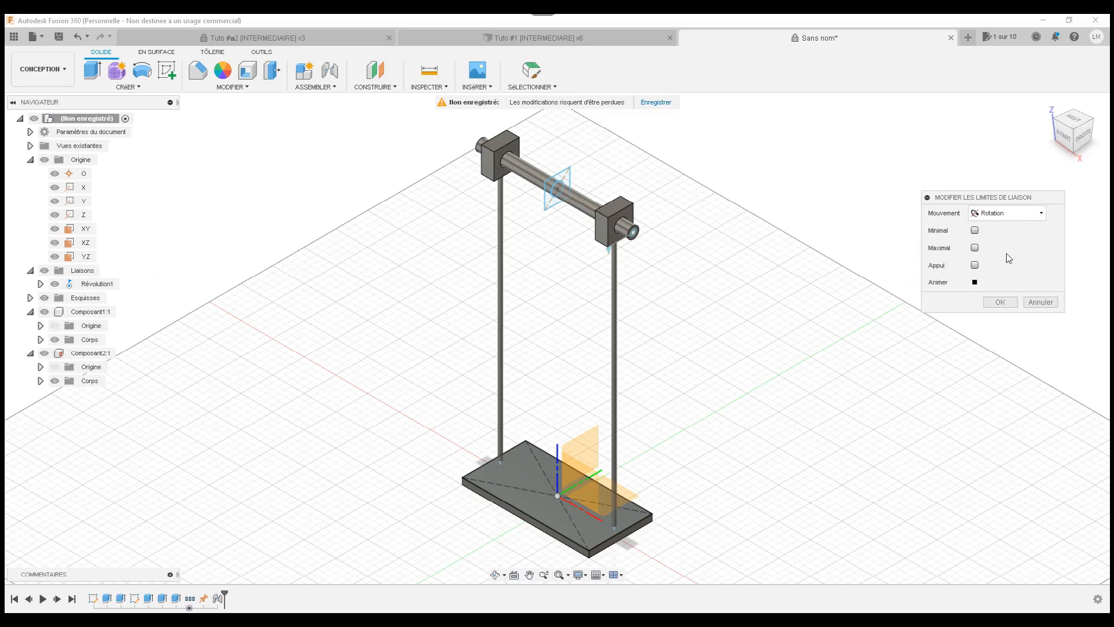
left_click(974, 231)
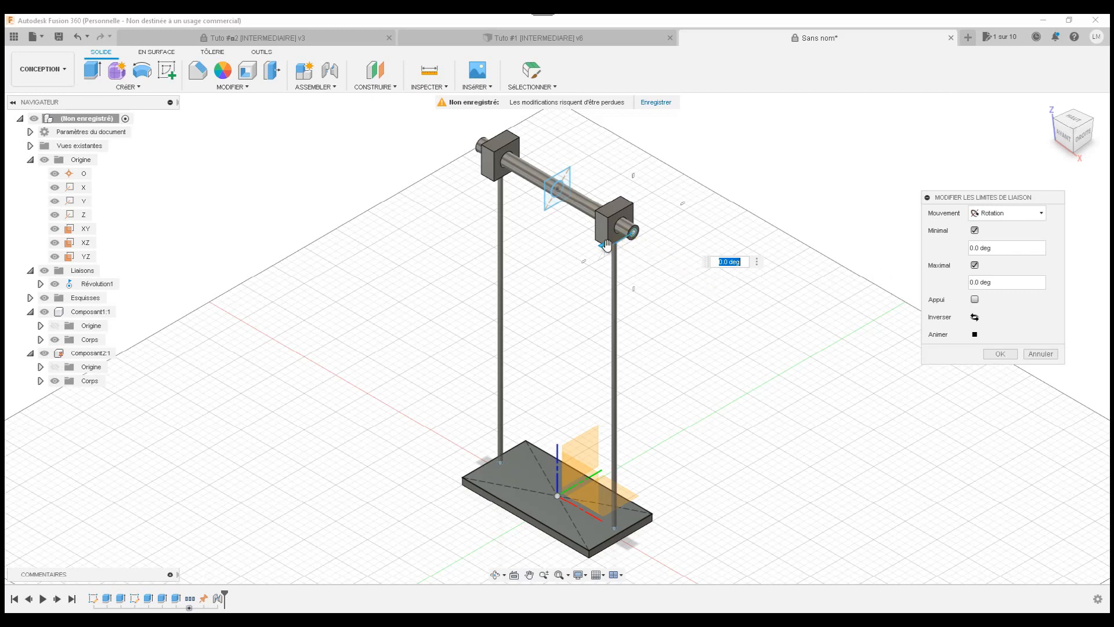
Set the joint's minimum rotation limit to -35 deg and check the swing's tilt in the whole assembly
scroll(607, 249, "up", 5)
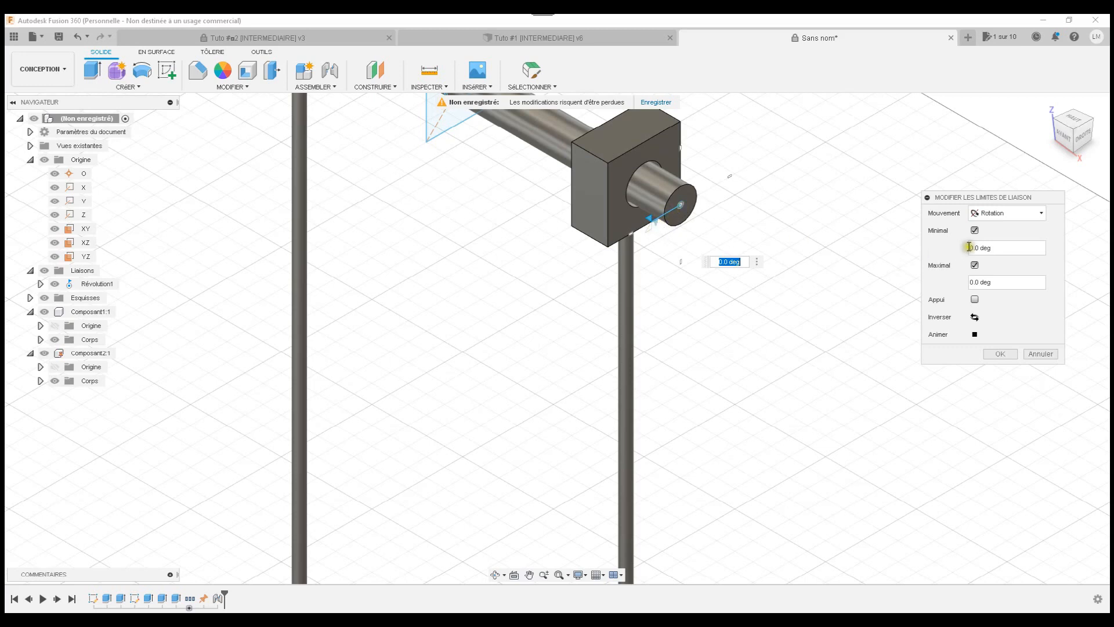
left_click(991, 248)
left_click_drag(991, 249, 957, 254)
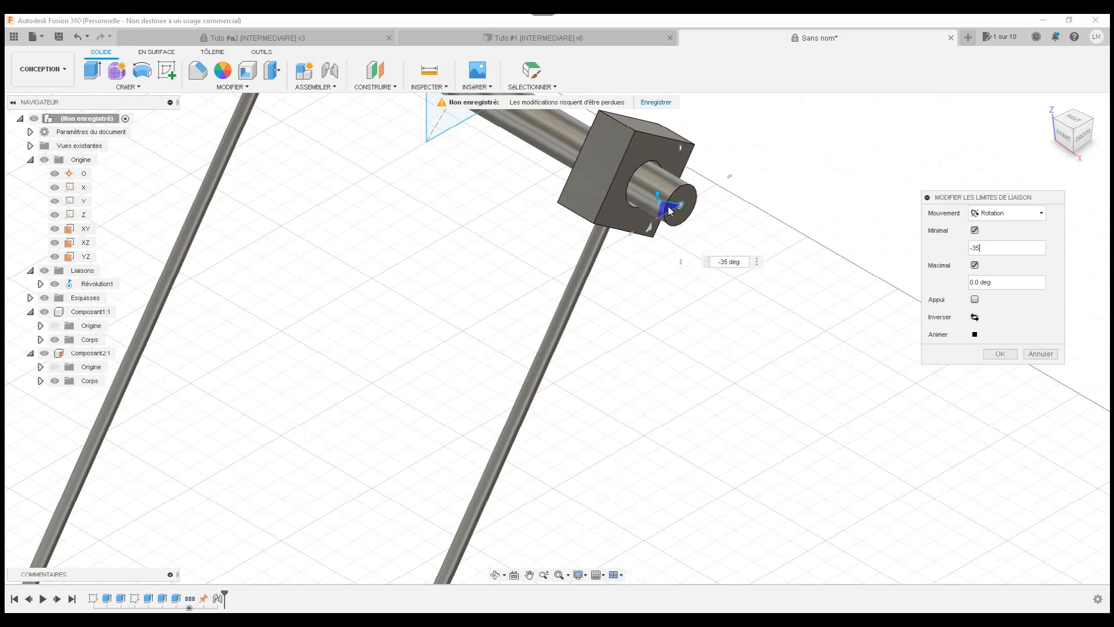
scroll(644, 351, "down", 3)
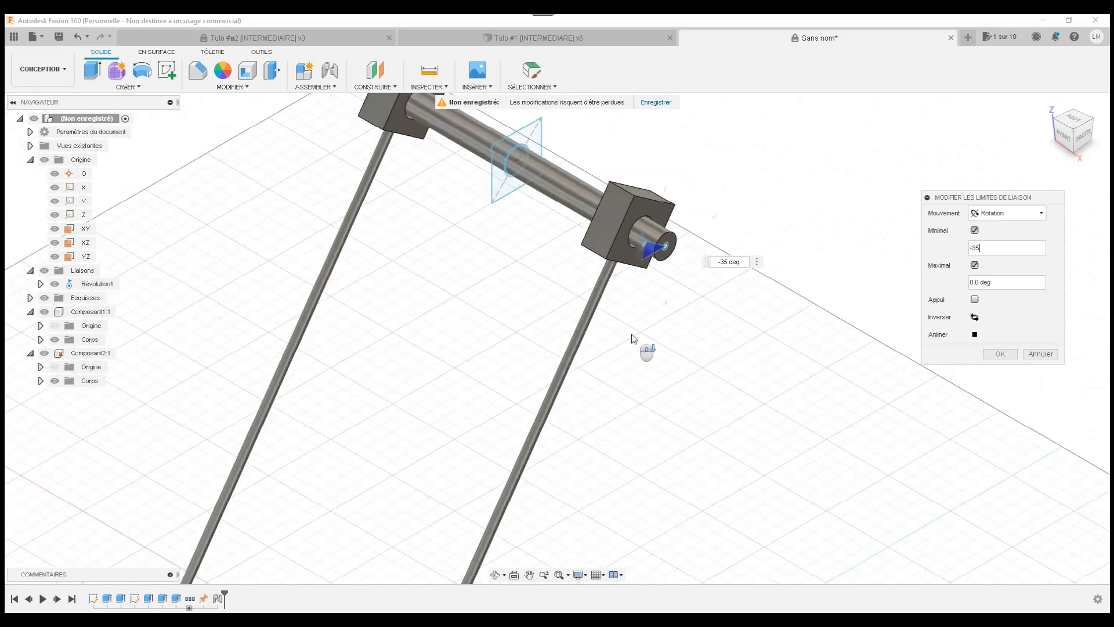
scroll(435, 539, "down", 3)
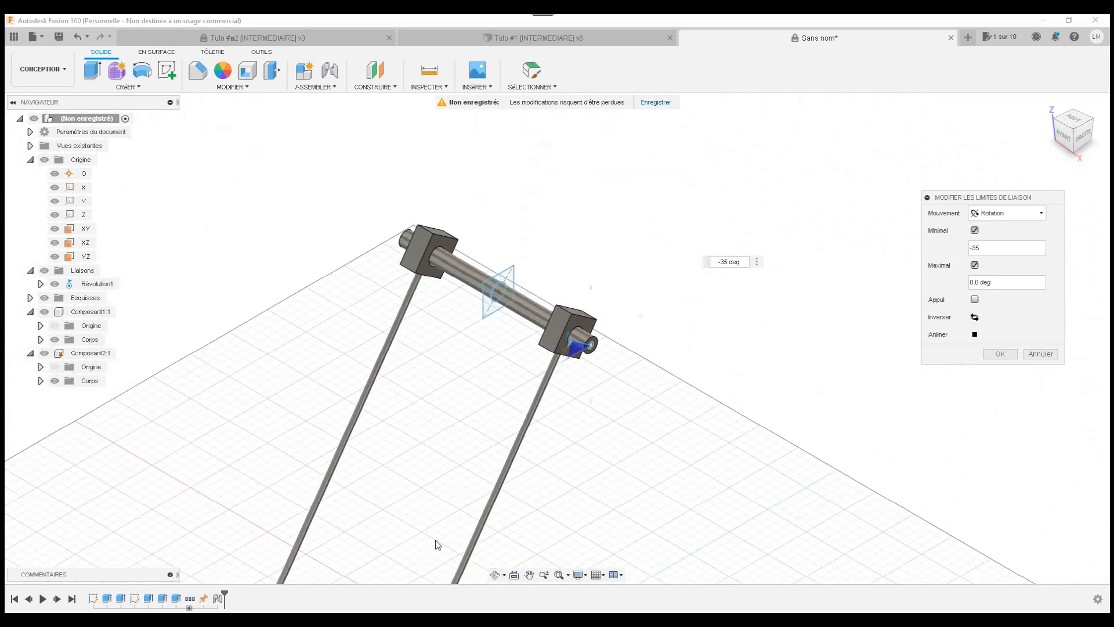
left_click(558, 575)
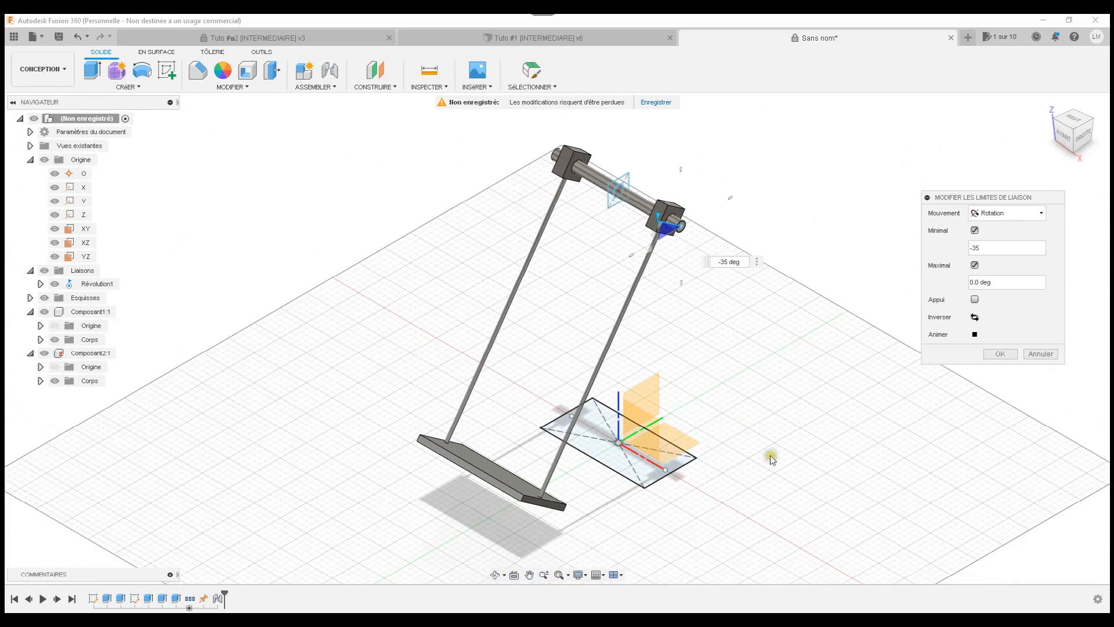
Set the joint's maximum rotation limit to 35 deg and apply the joint limits
left_click_drag(1002, 282, 952, 287)
type("35")
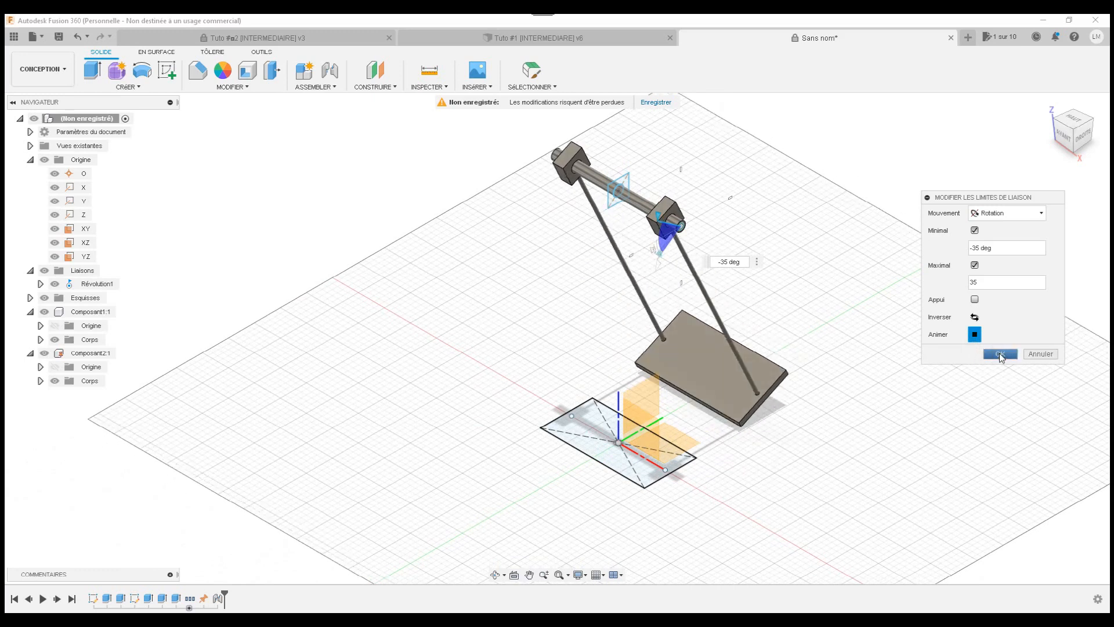
left_click(998, 354)
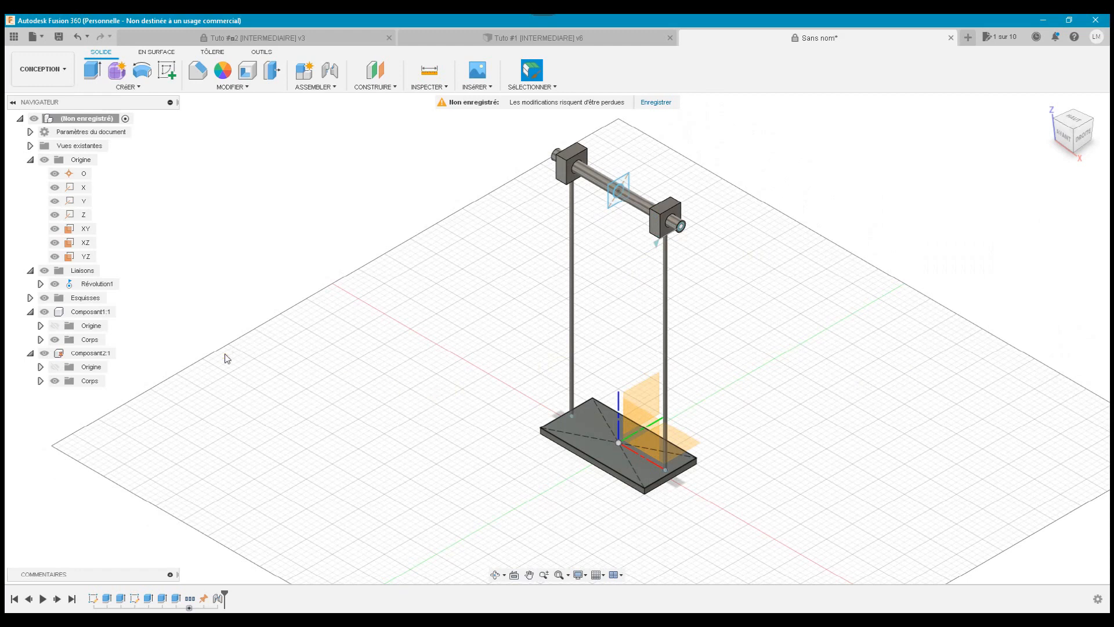
Hide the assembly's sketches, the origin geometry and the layout grid so only the swing and crossbar remain displayed
left_click(44, 298)
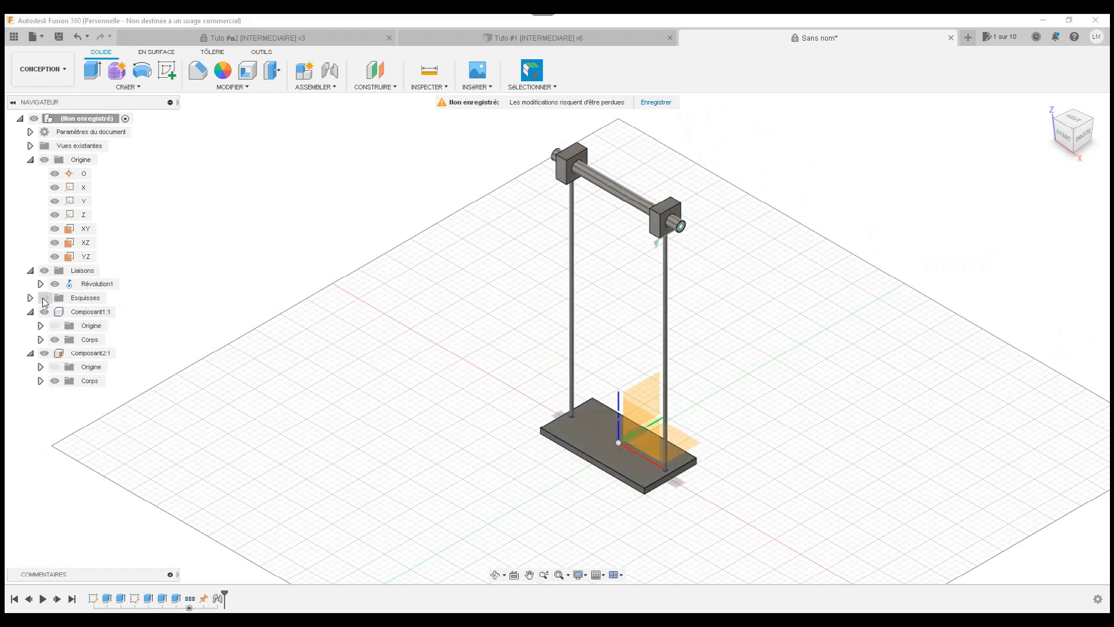
left_click(45, 160)
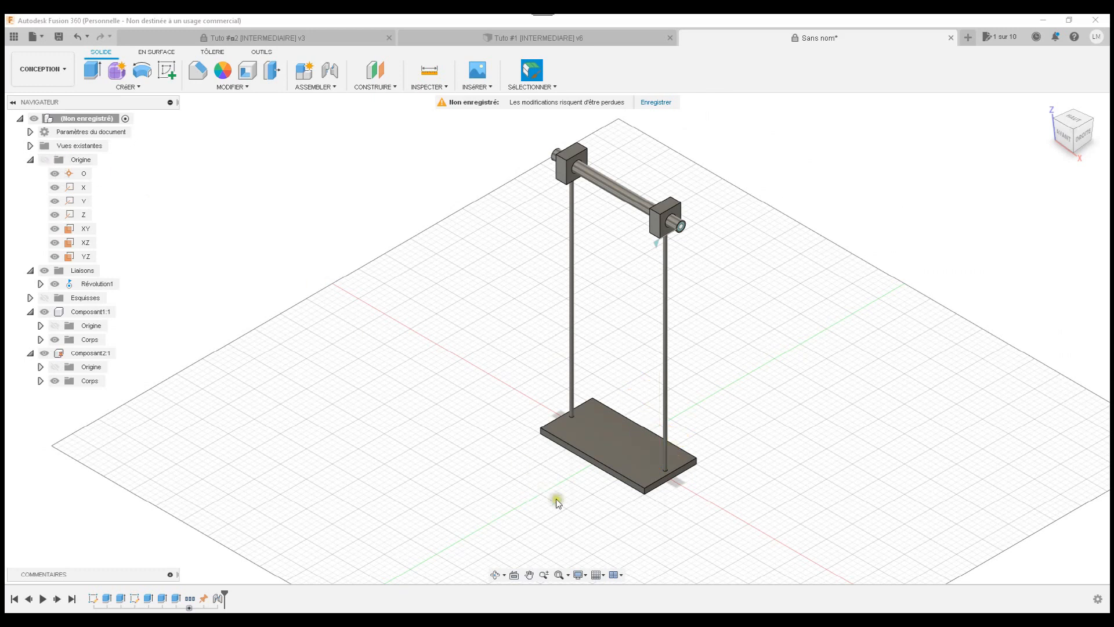
left_click(596, 574)
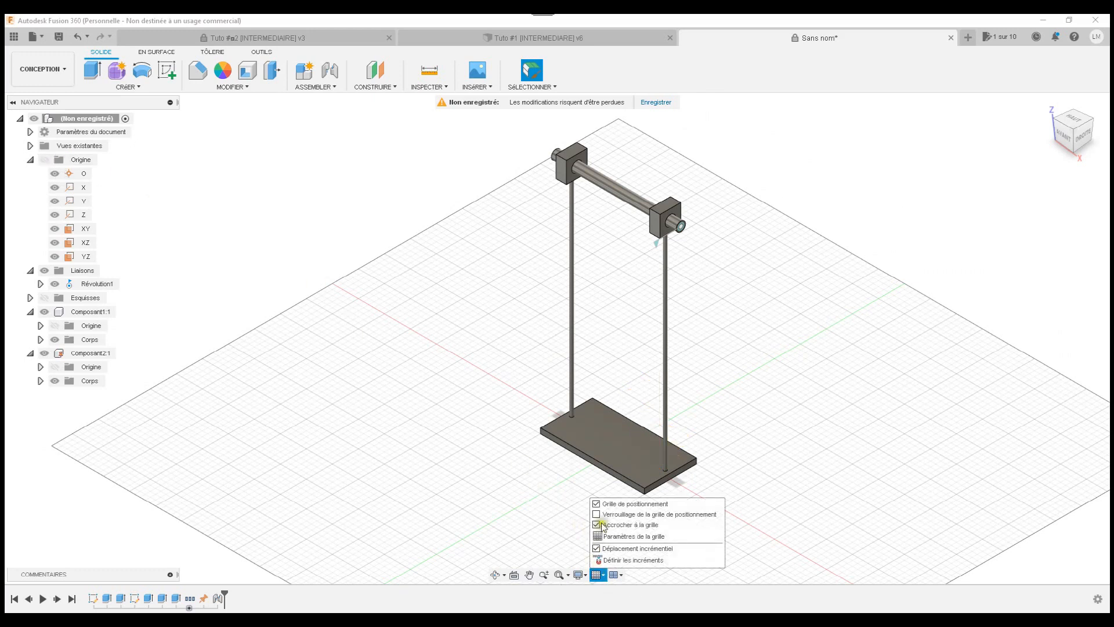
left_click(597, 504)
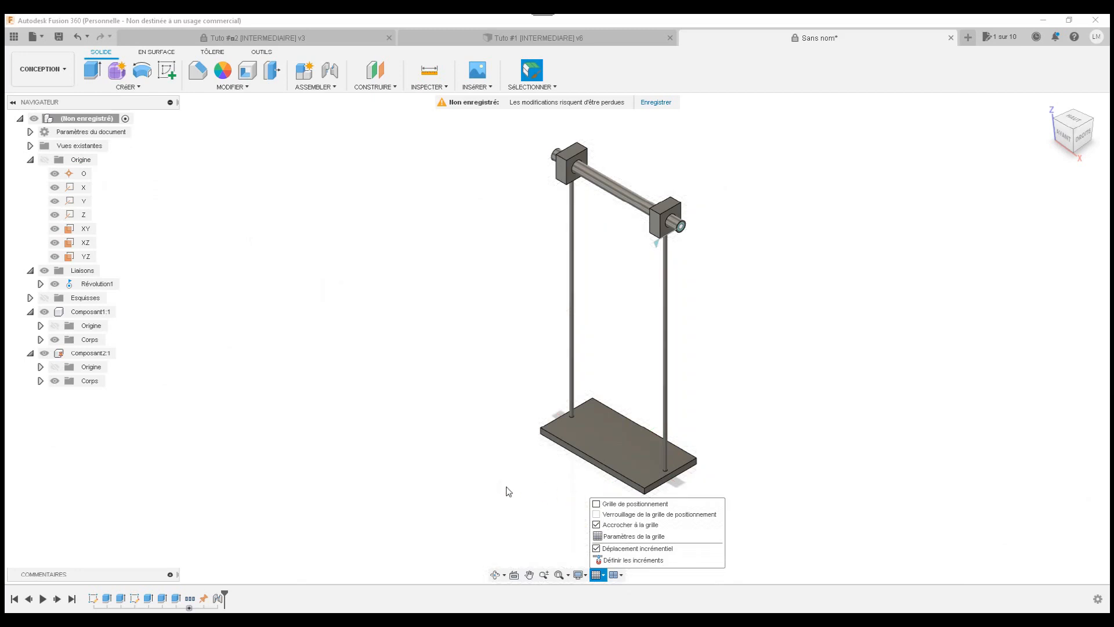
left_click(252, 332)
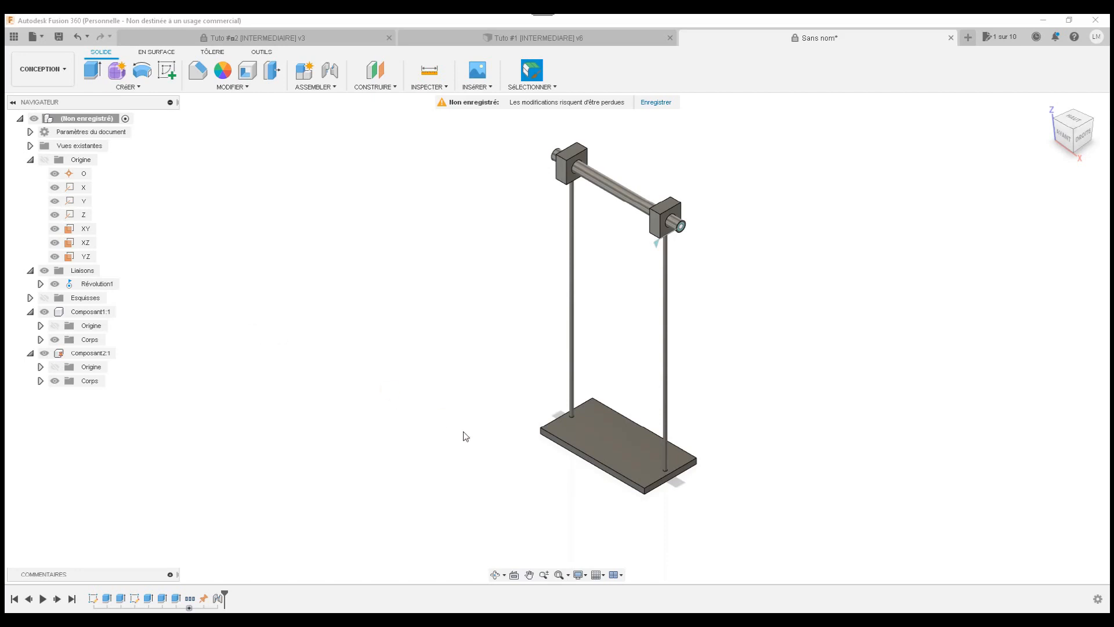
Swing the seat manually about the crossbar to test the limited revolute joint
left_click(607, 435)
left_click_drag(606, 435, 596, 479)
left_click(597, 432)
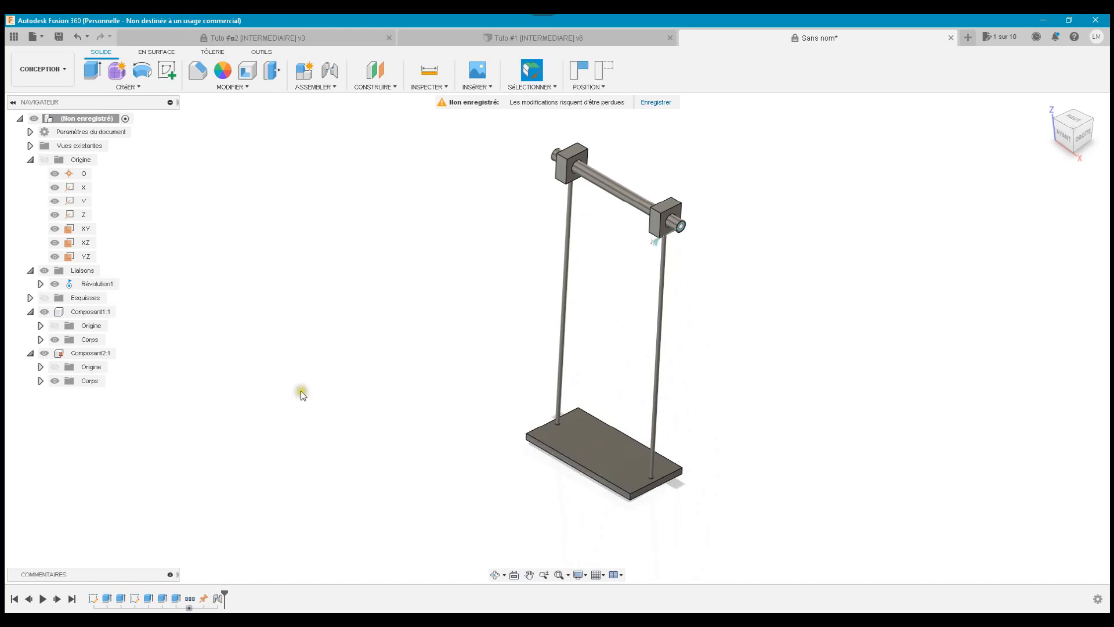
Animate the swing's revolution joint to check its motion between the two rotation limits
left_click(79, 289)
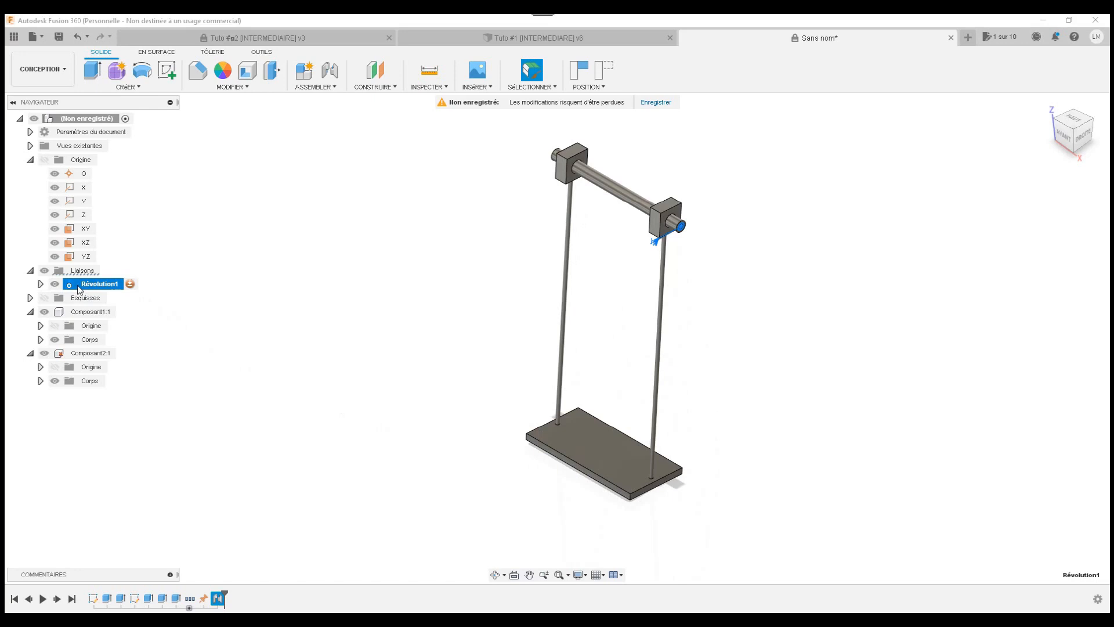
right_click(79, 288)
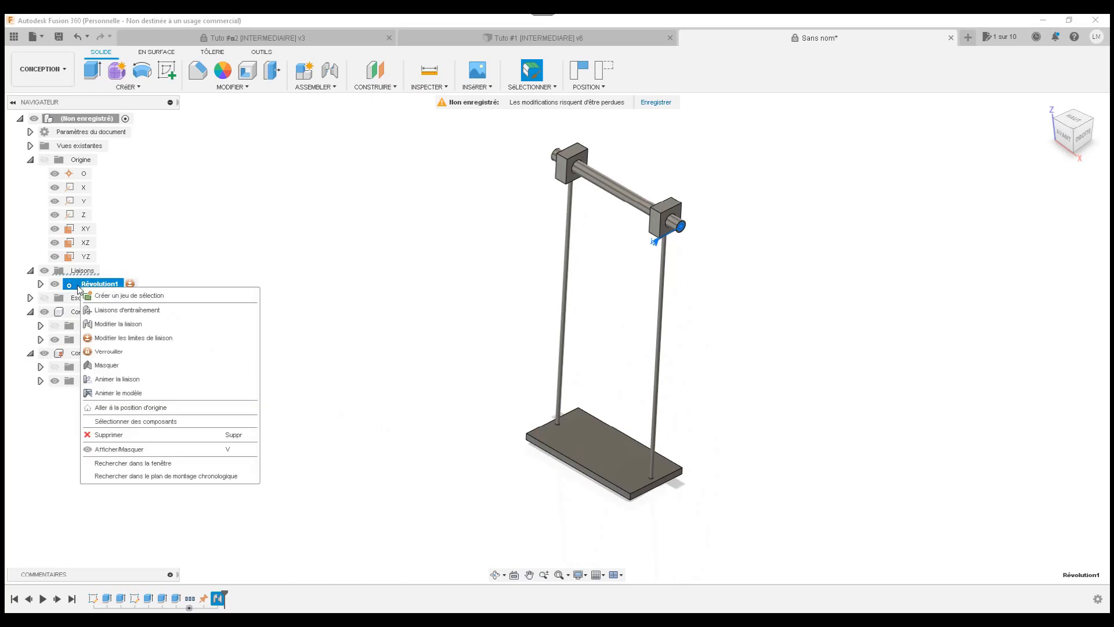
left_click(115, 380)
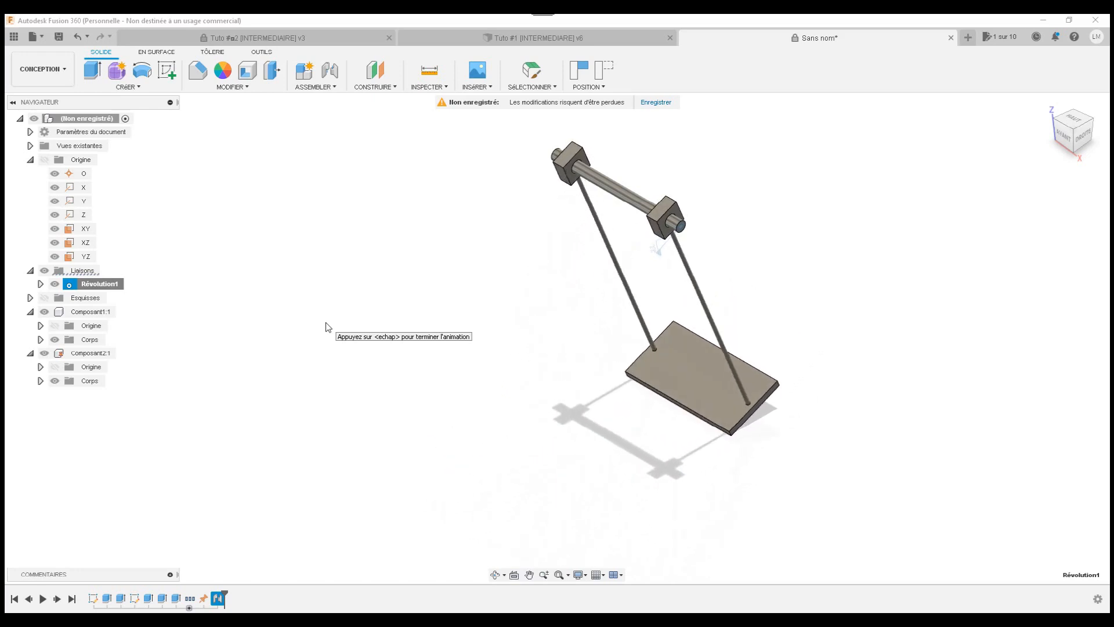
Switch to the Tuto #2 [INTERMEDIAIRE] gear document and animate its joint Révolution1 to examine the meshing gears' linked rotation
left_click(271, 38)
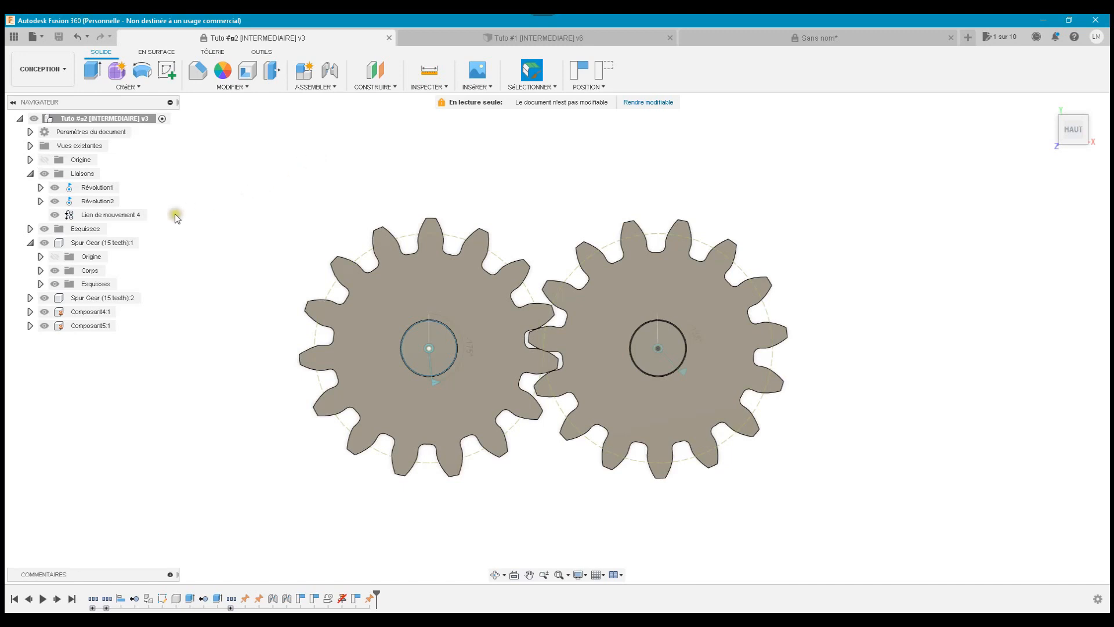
right_click(78, 190)
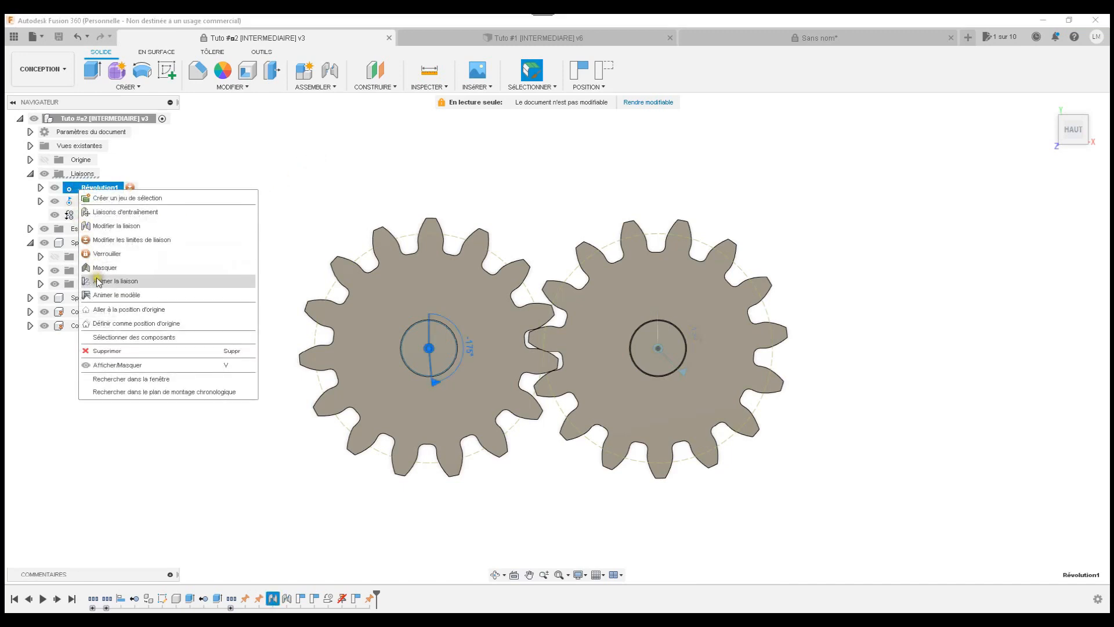
left_click(97, 281)
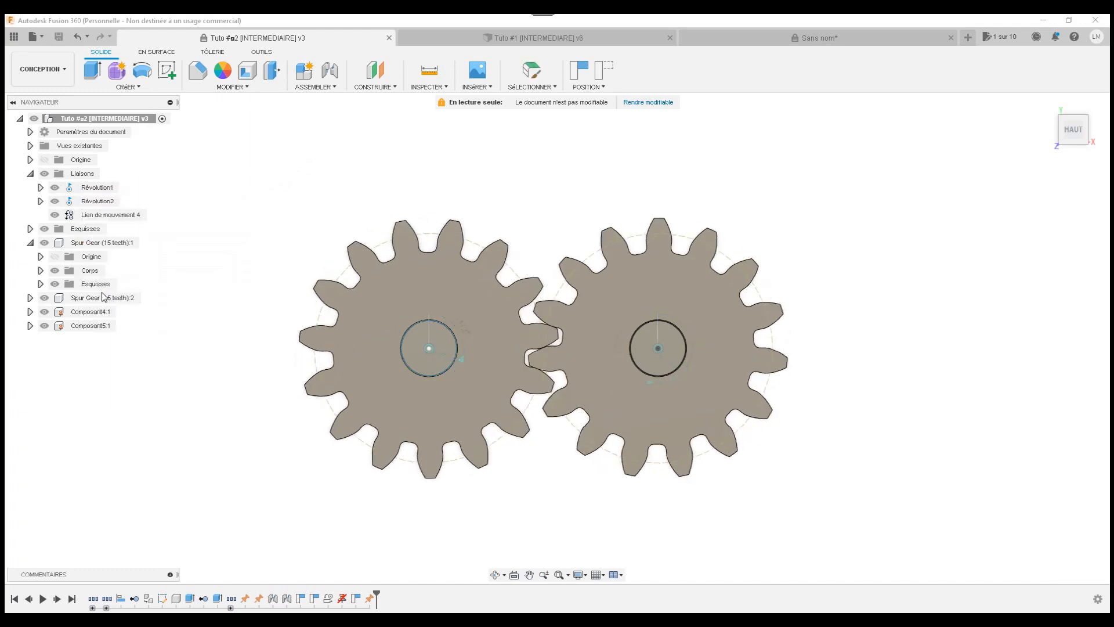